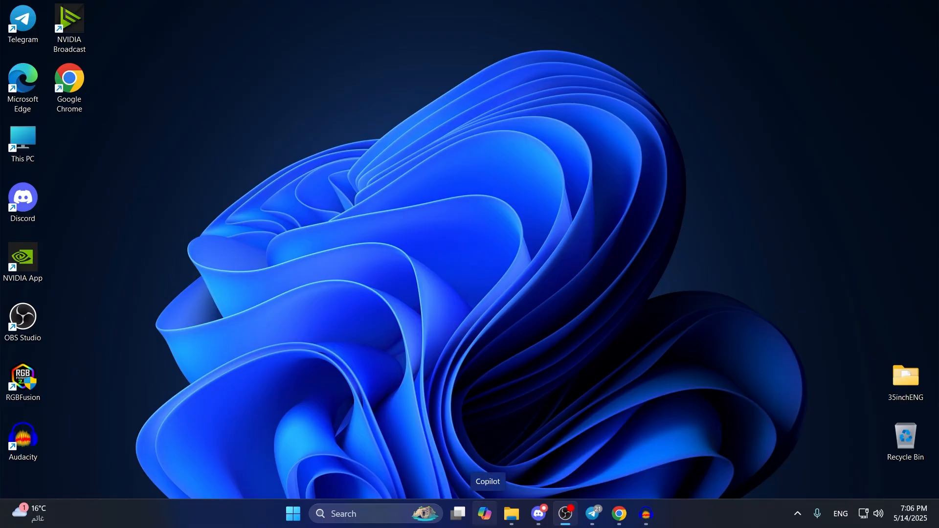
# Open Google Chrome, search for "minepi" and open the official Pi Network website.
pyautogui.doubleClick(70, 82)
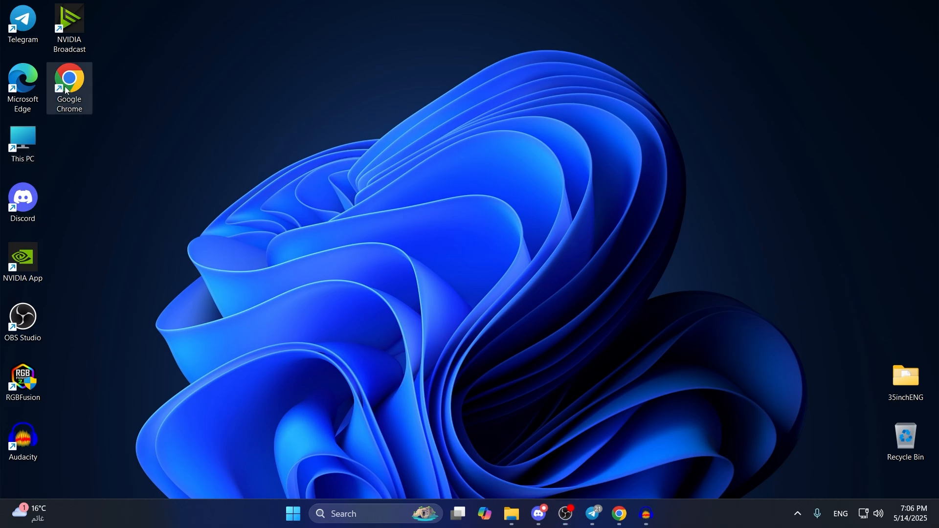
pyautogui.doubleClick(415, 21)
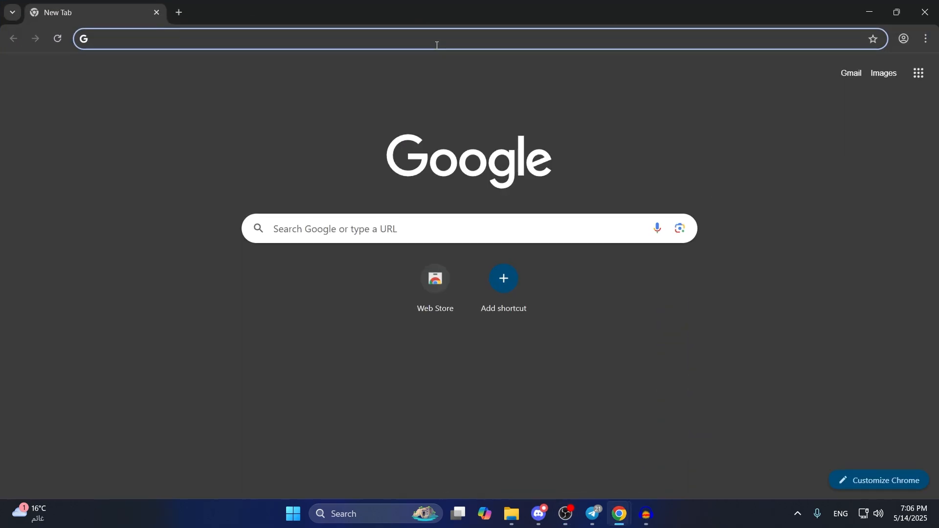
pyautogui.write('mine')
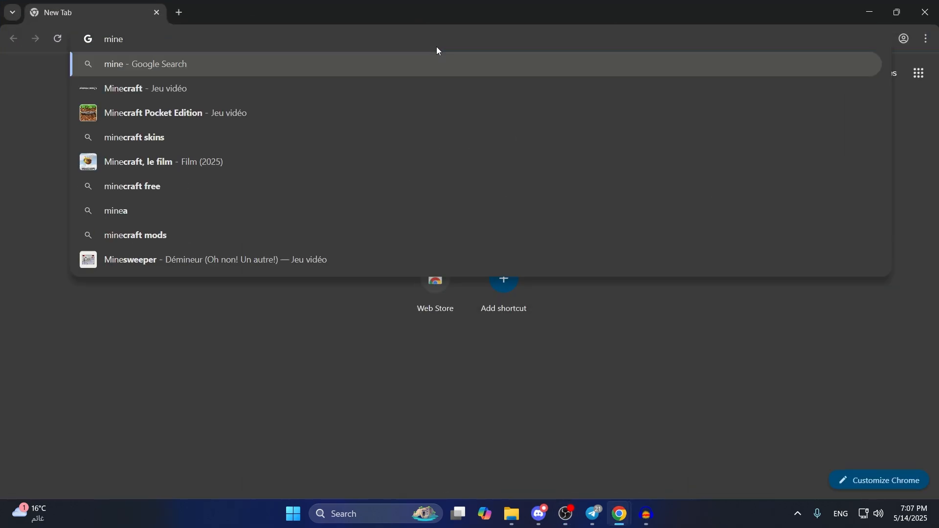
pyautogui.write('pi')
pyautogui.press('Return')
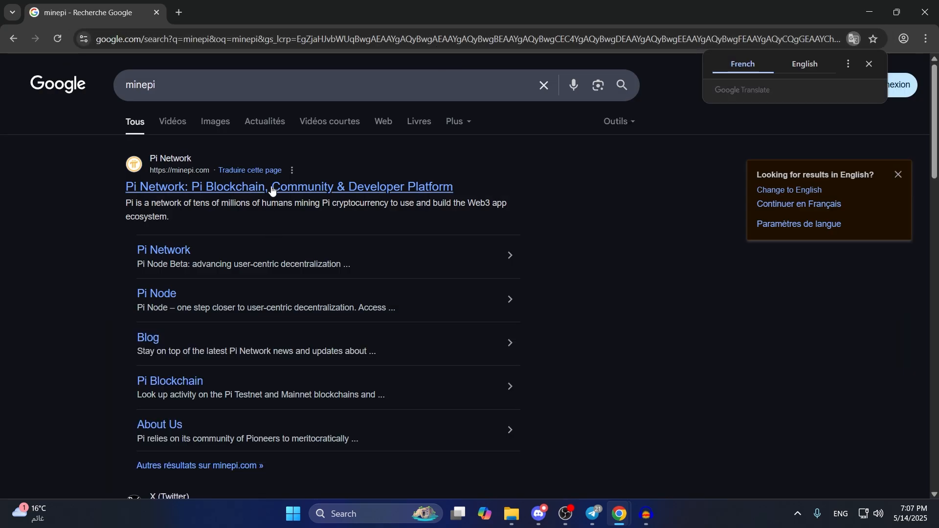
pyautogui.click(273, 187)
# Download the Windows version of Pi Node from the Pi Node page and run Pi Network Setup 0.5.0.exe.
pyautogui.moveTo(410, 137)
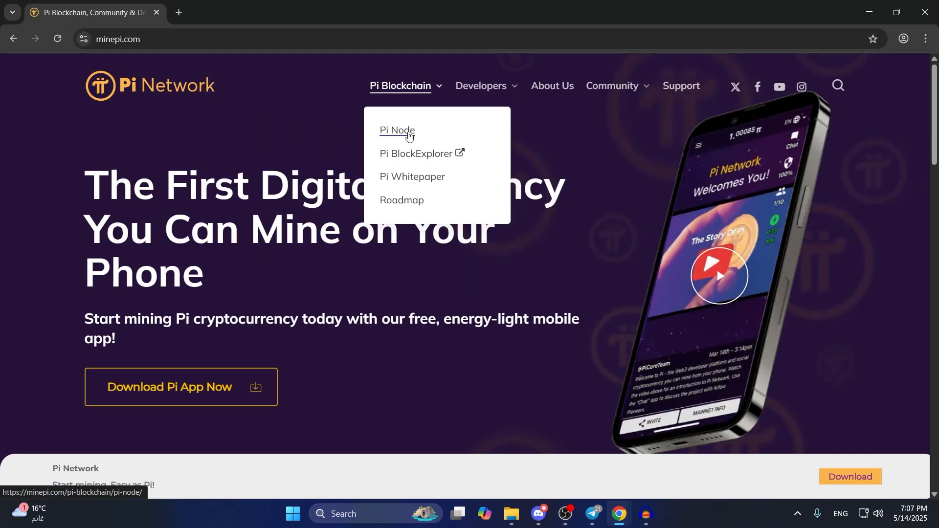
pyautogui.click(410, 137)
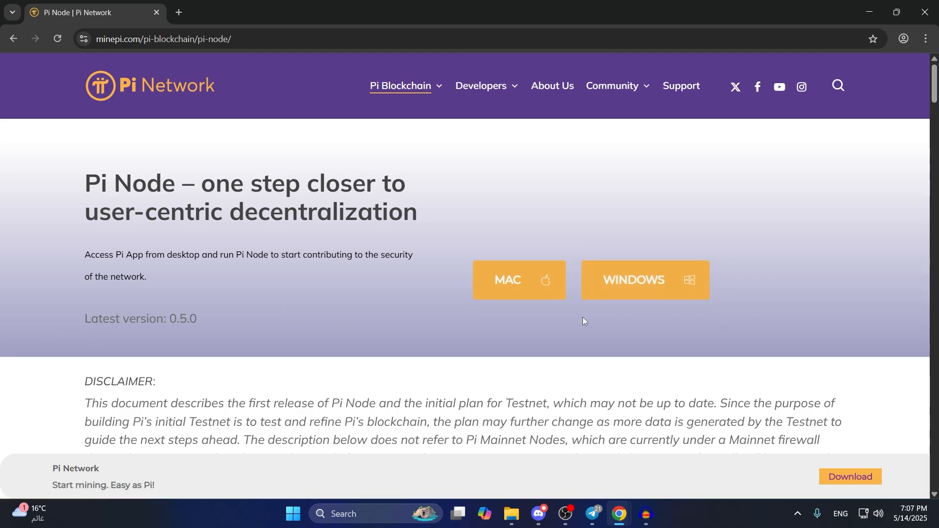
pyautogui.click(653, 295)
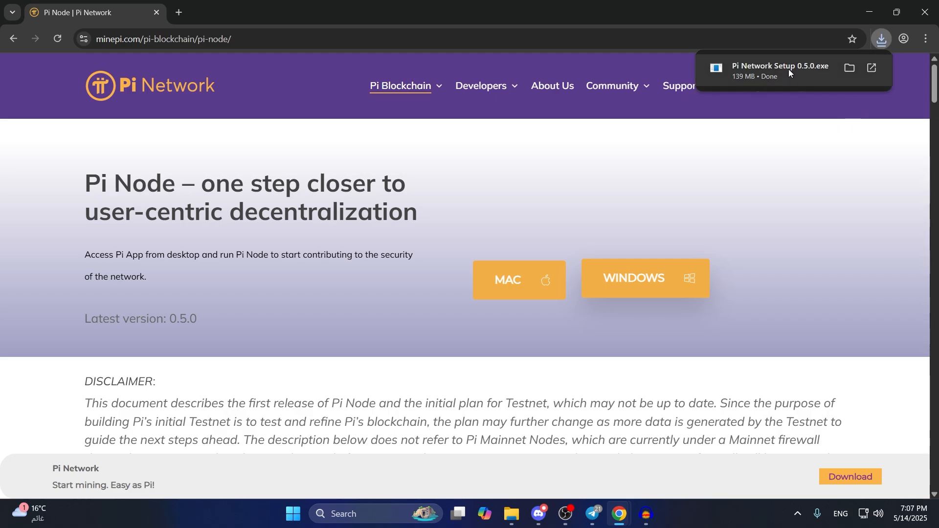
pyautogui.click(788, 69)
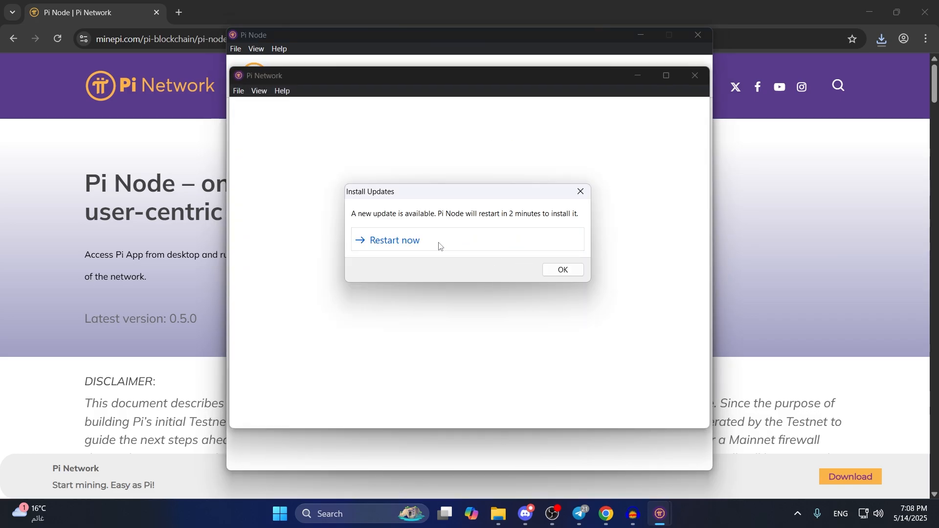
# Restart Pi Node to install the available update, and log in, dismissing the Pi Node introduction.
pyautogui.click(420, 248)
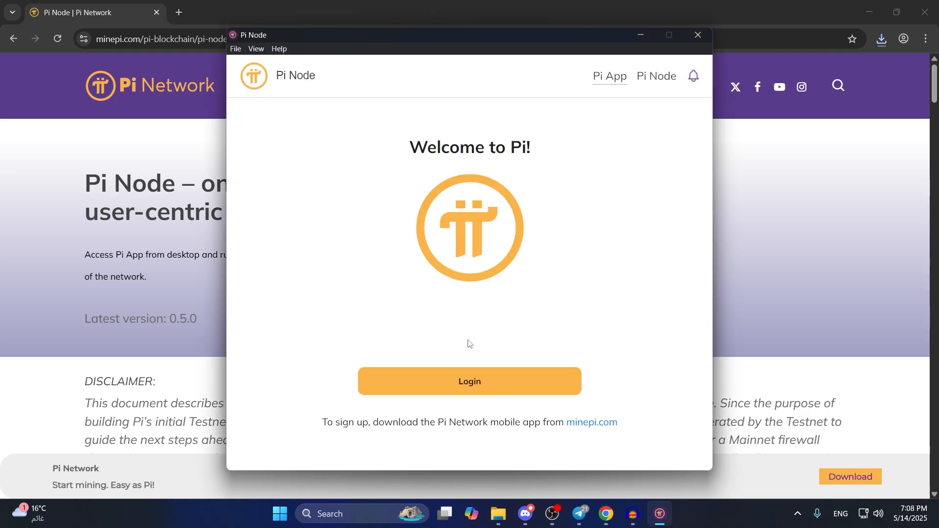
pyautogui.click(497, 386)
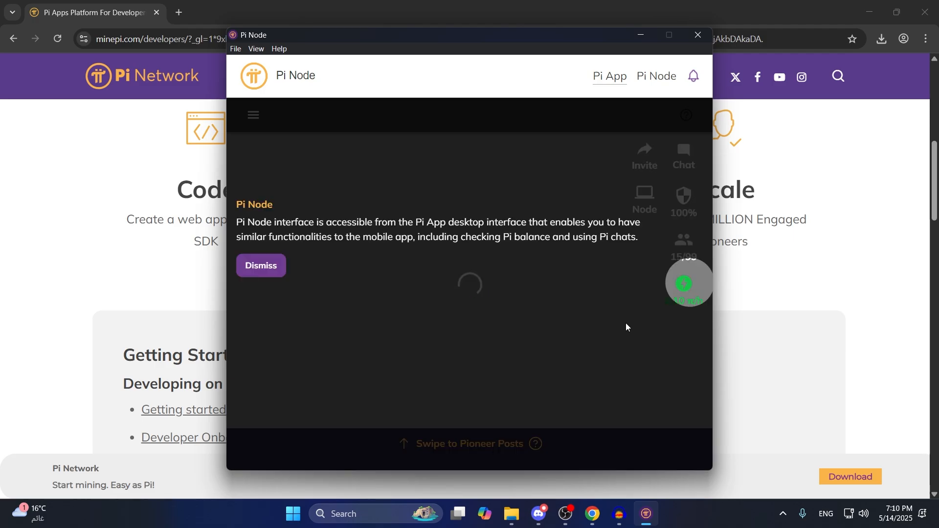
pyautogui.click(283, 265)
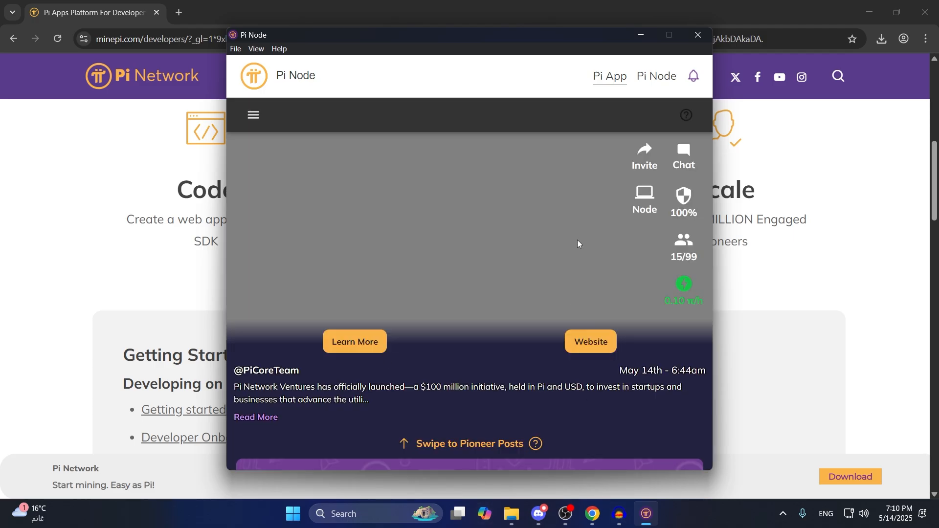
# Open the Node Technical Preparation page, check the Open Router Ports section and expand the Install Docker instructions.
pyautogui.click(664, 74)
pyautogui.click(425, 375)
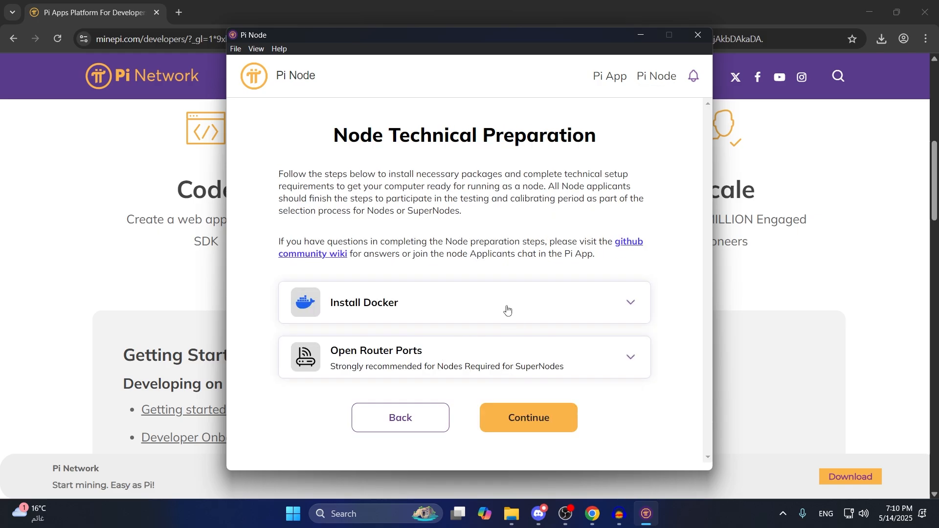
pyautogui.click(499, 352)
pyautogui.scroll(-2, 497, 352)
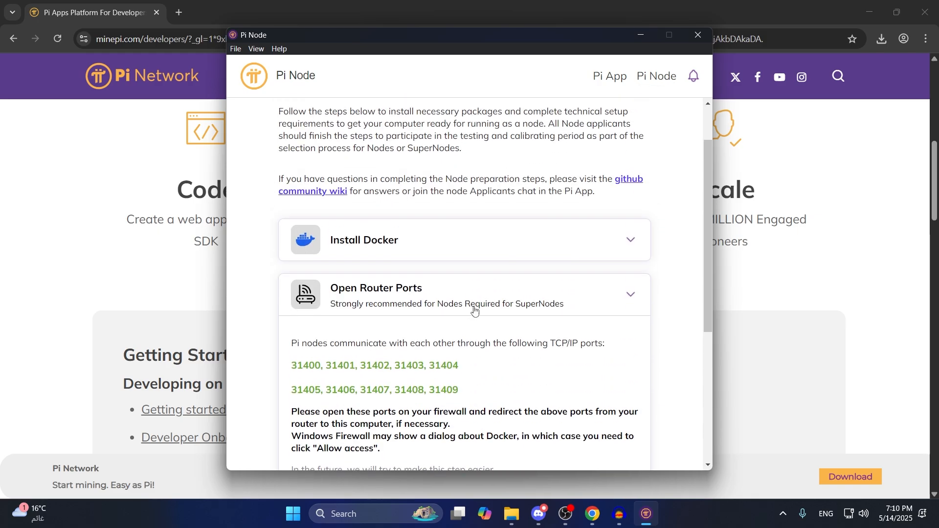
pyautogui.click(475, 309)
pyautogui.click(484, 298)
pyautogui.scroll(-4, 464, 317)
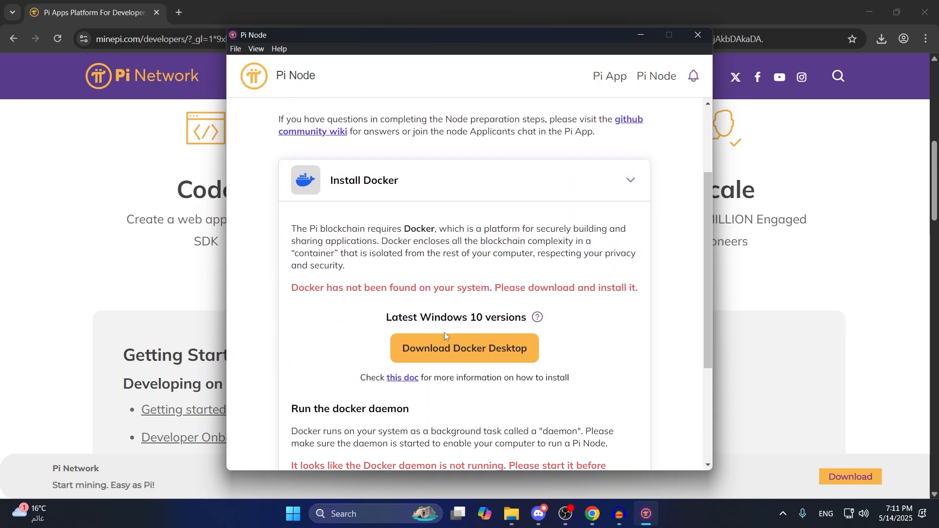
pyautogui.scroll(-2, 446, 329)
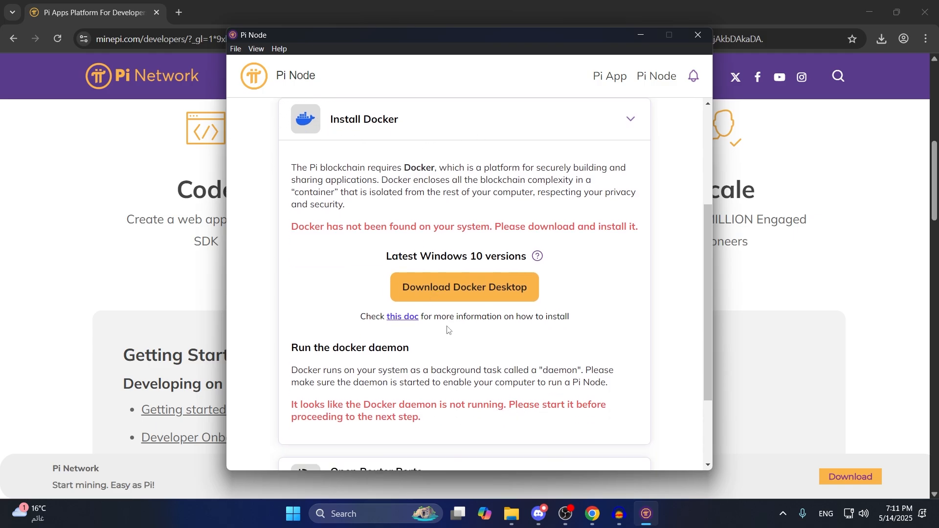
# Open the Docker Desktop site from Pi Node's Docker instructions and download the Windows AMD64 installer.
pyautogui.click(468, 293)
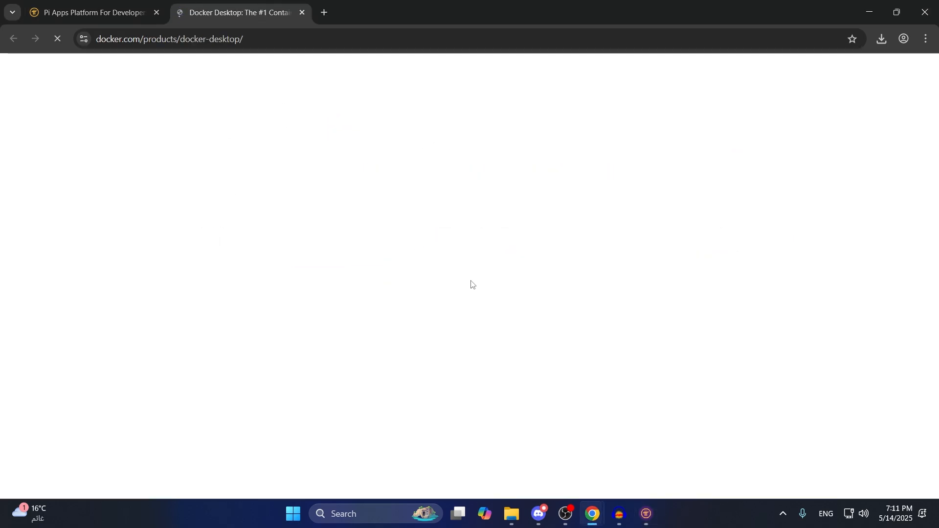
pyautogui.click(645, 513)
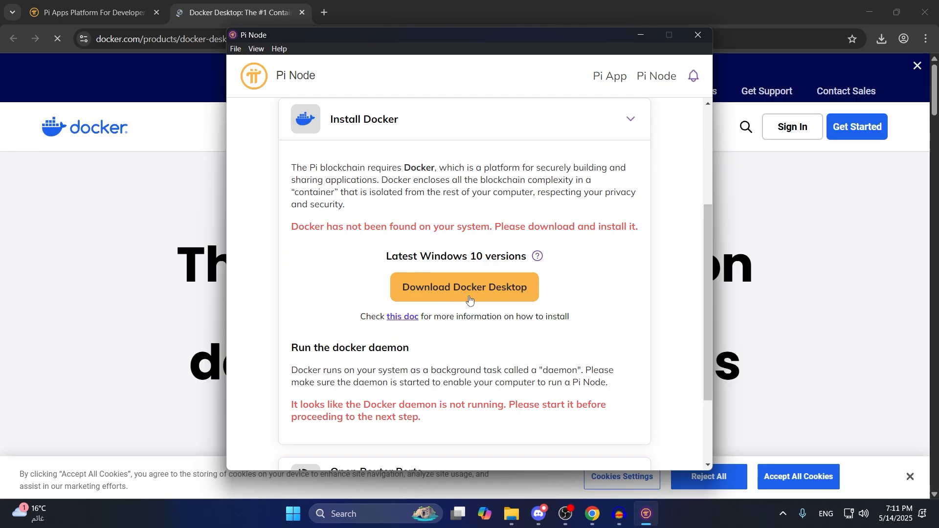
pyautogui.click(798, 264)
pyautogui.scroll(-5, 798, 264)
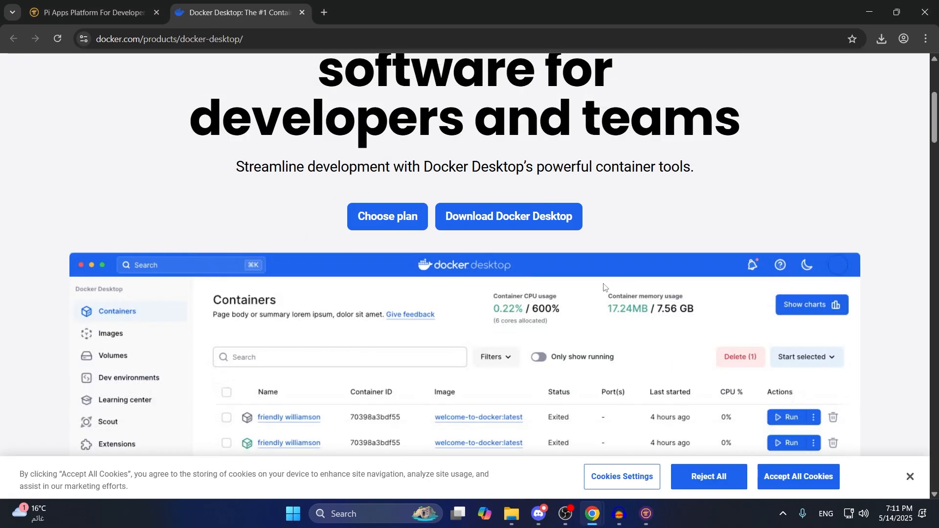
pyautogui.scroll(-7, 437, 278)
pyautogui.scroll(7, 538, 245)
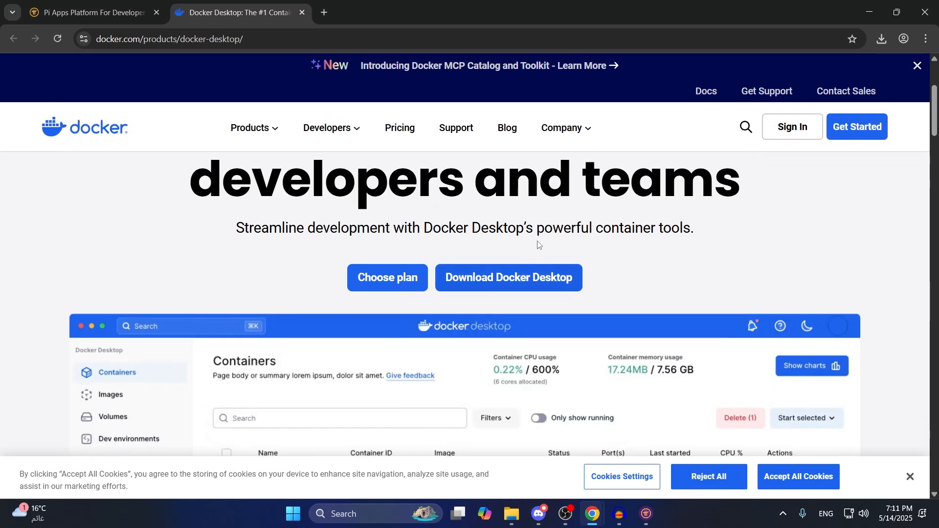
pyautogui.moveTo(519, 293)
pyautogui.scroll(-1, 538, 296)
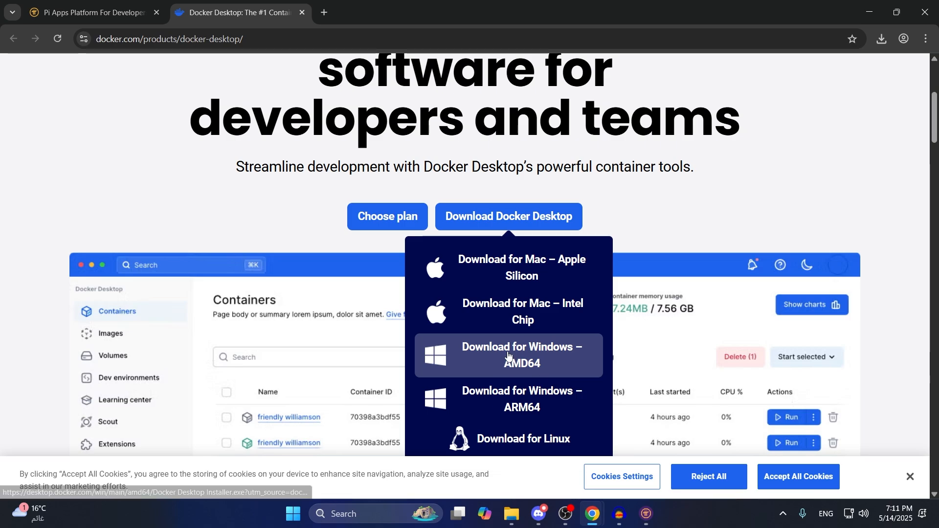
pyautogui.click(491, 364)
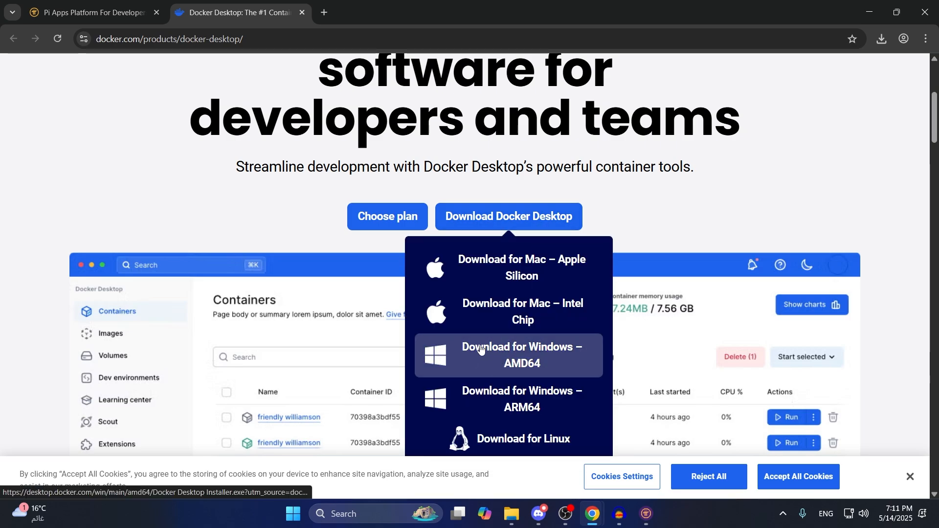
pyautogui.click(881, 39)
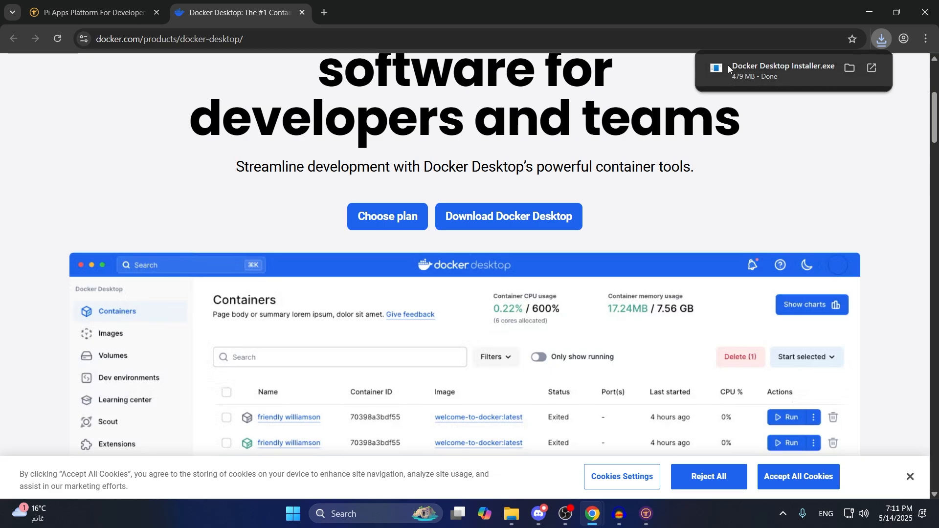
# Check for Windows updates in Windows Settings, view the Advanced options of Windows Update, and close Settings.
pyautogui.press('super')
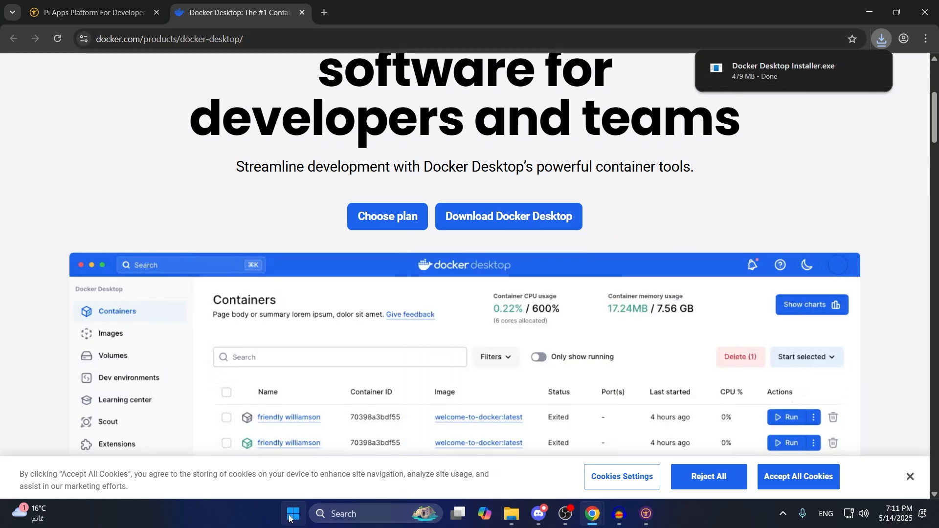
pyautogui.click(616, 156)
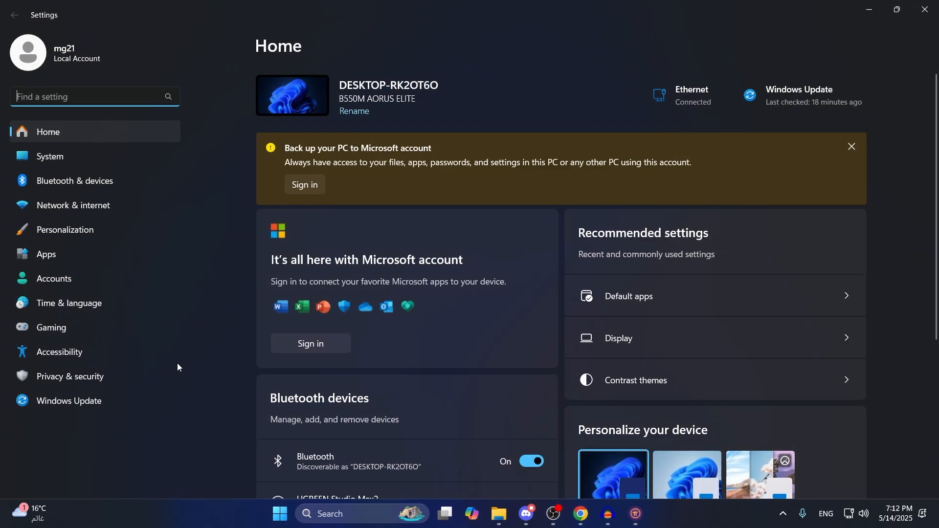
pyautogui.click(112, 399)
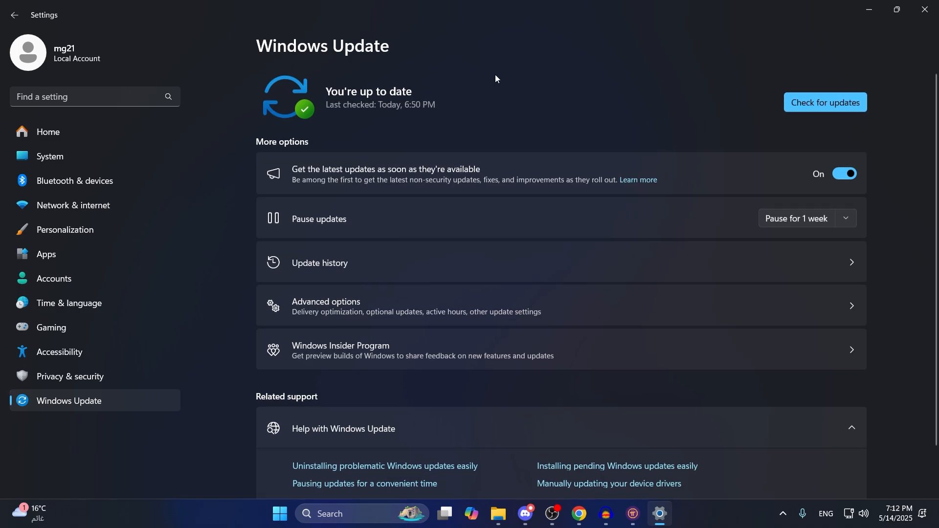
pyautogui.click(825, 109)
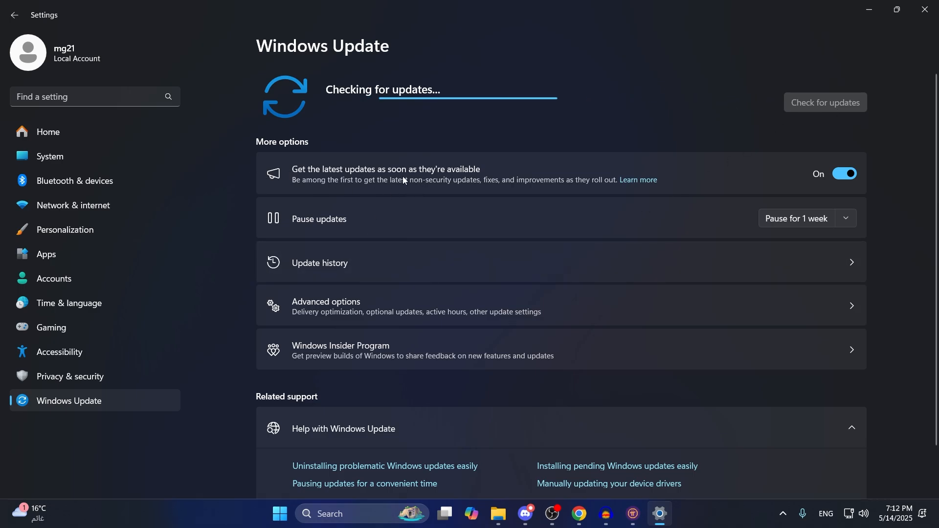
pyautogui.click(398, 297)
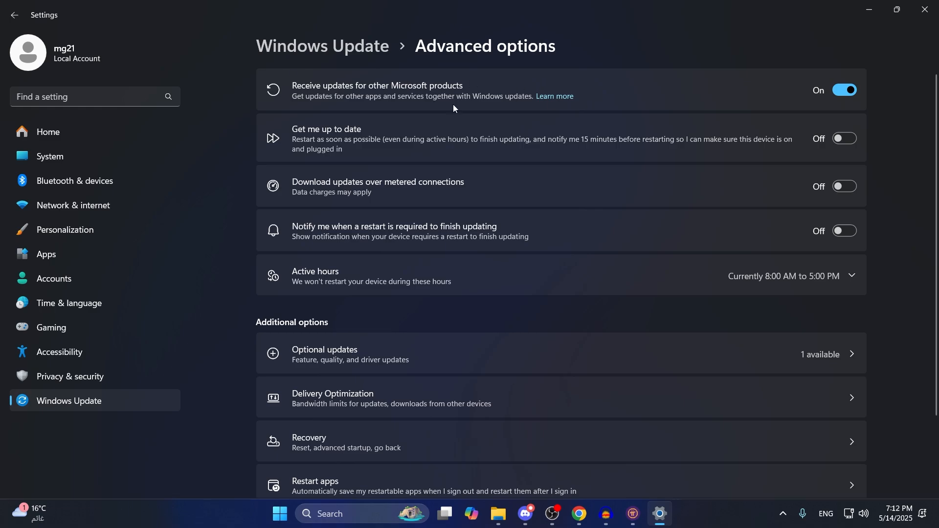
pyautogui.click(14, 16)
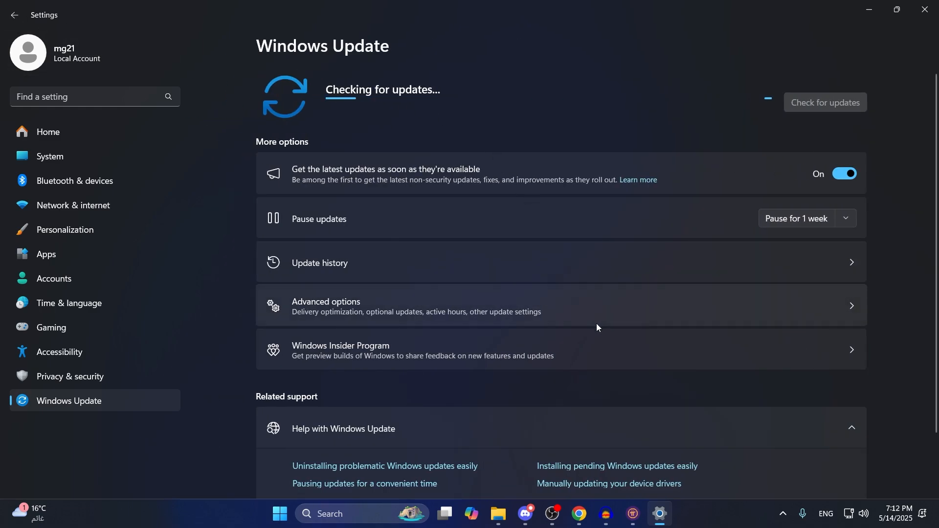
pyautogui.click(922, 9)
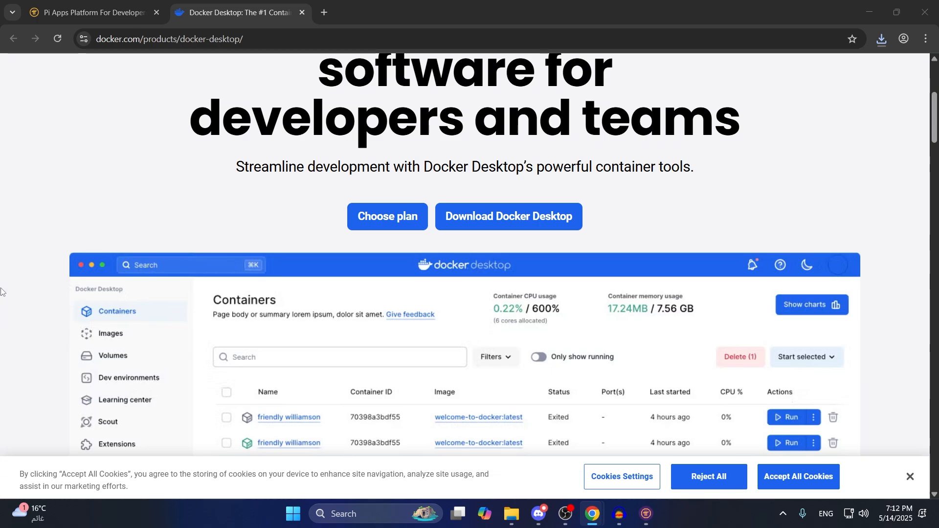
# Minimize Chrome to clear the desktop.
pyautogui.click(640, 511)
pyautogui.click(642, 513)
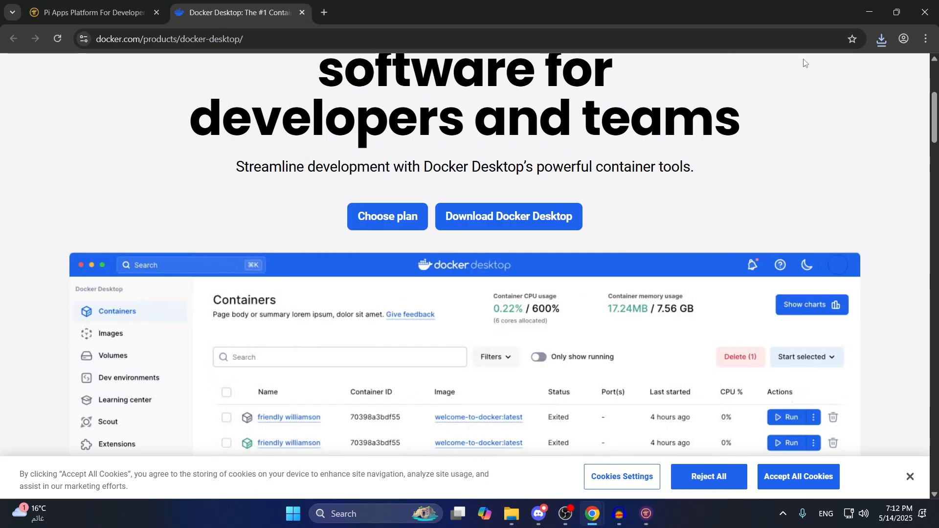
pyautogui.click(869, 5)
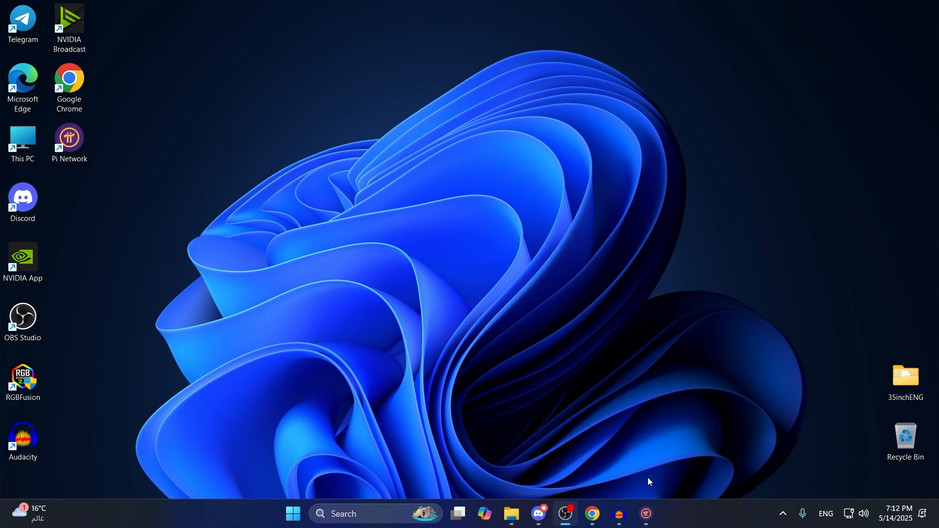
pyautogui.click(779, 513)
pyautogui.click(780, 513)
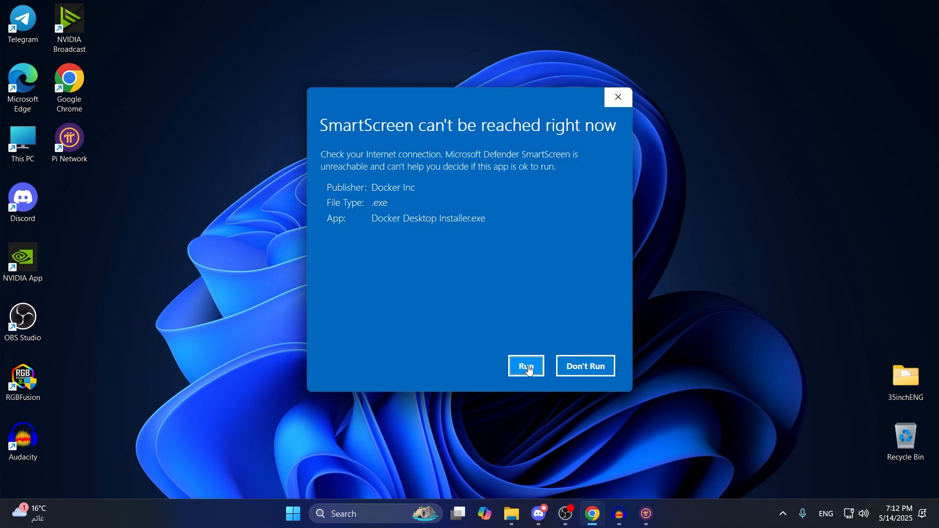
# Allow Docker Desktop Installer.exe to run, install it with WSL 2 and a desktop shortcut, and restart Windows to complete the installation.
pyautogui.click(527, 367)
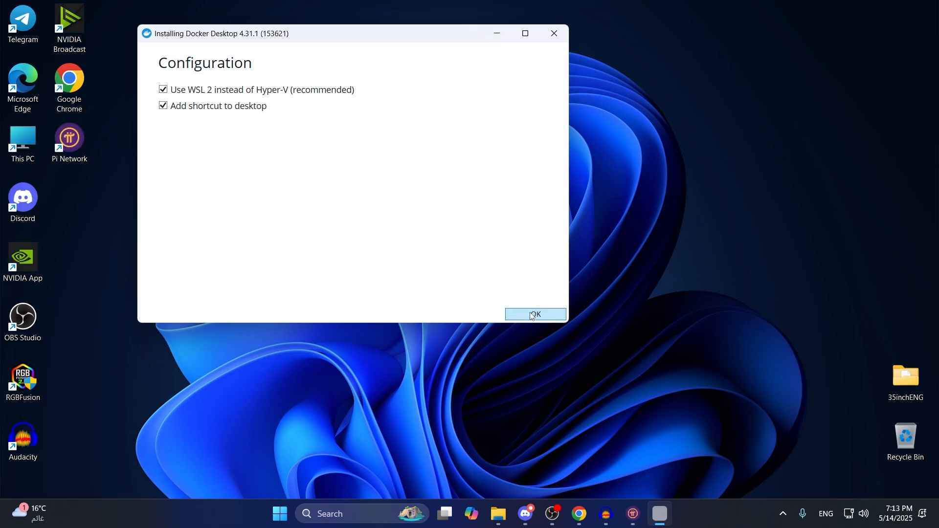
pyautogui.click(538, 315)
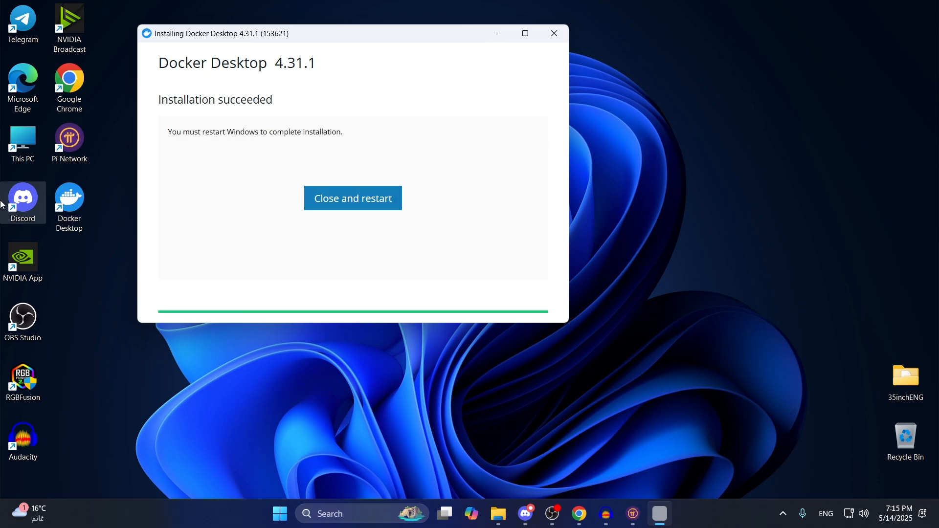
pyautogui.click(344, 203)
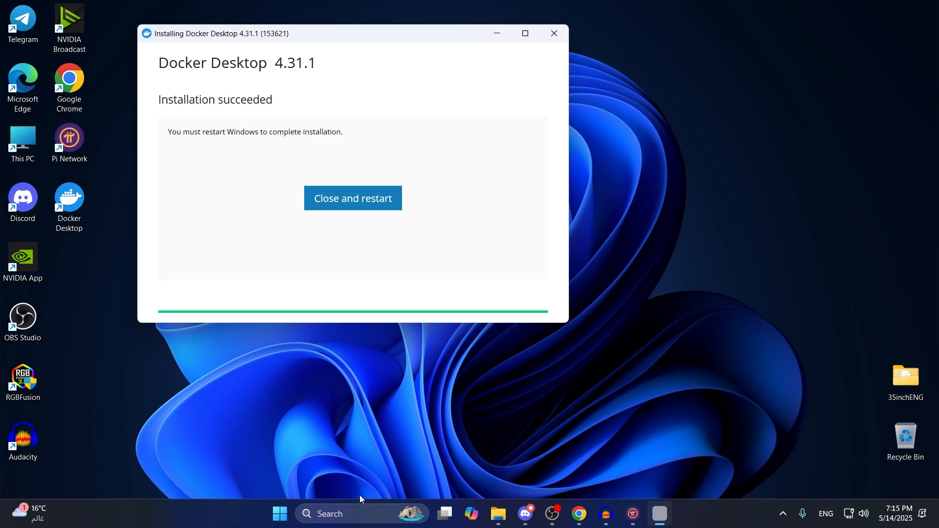
# Close the Docker Desktop installer and restart Windows to complete the installation.
pyautogui.click(274, 513)
pyautogui.click(797, 244)
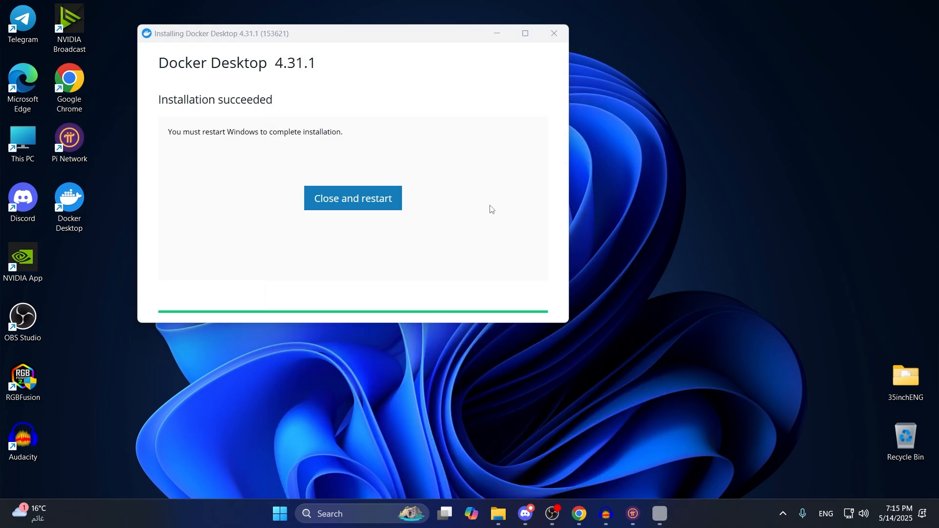
pyautogui.click(365, 200)
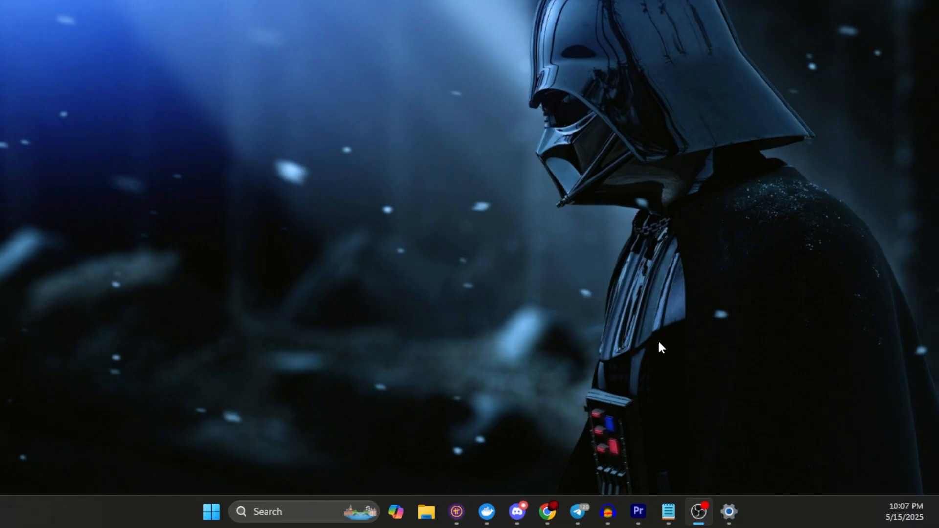
pyautogui.rightClick(781, 519)
pyautogui.click(805, 461)
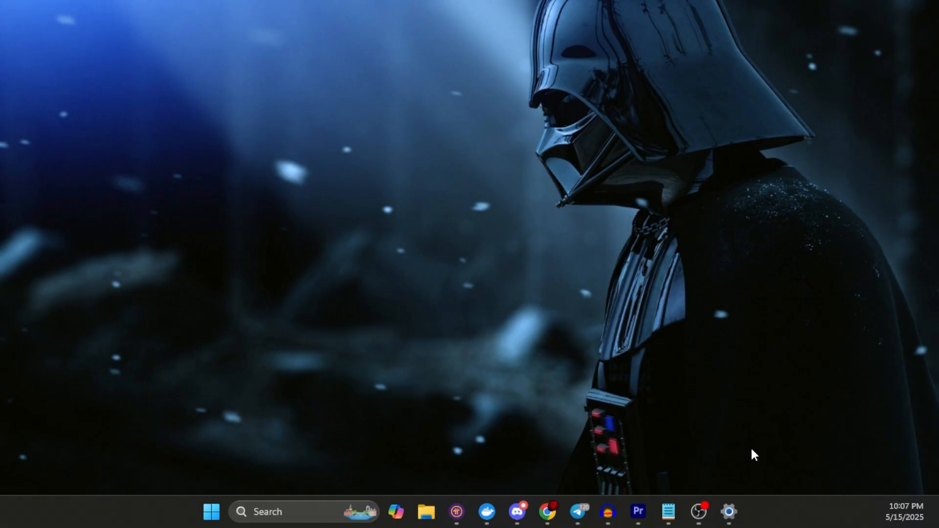
pyautogui.click(208, 107)
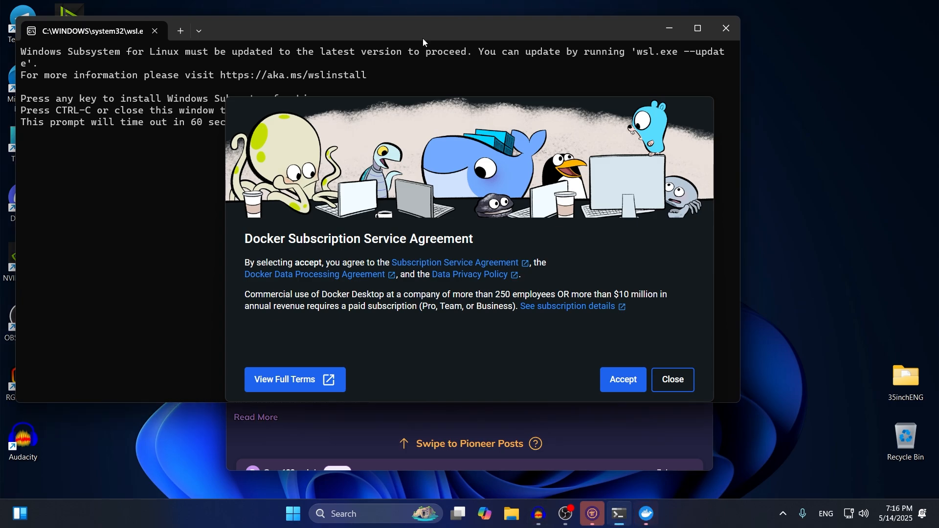
# Move the Docker agreement and WSL terminal windows apart so that the WSL update prompt is readable.
pyautogui.moveTo(460, 36); pyautogui.dragTo(603, 57)
pyautogui.moveTo(543, 119); pyautogui.dragTo(399, 332)
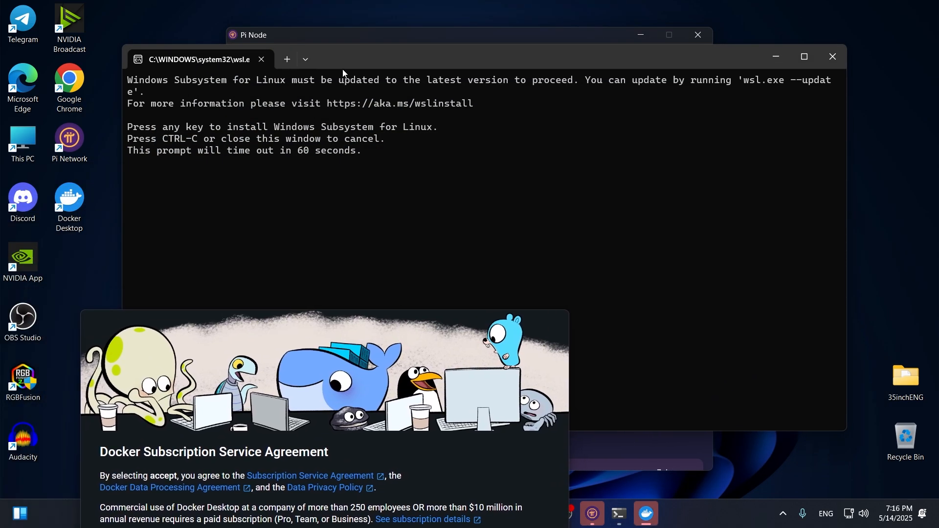
pyautogui.moveTo(362, 53); pyautogui.dragTo(407, 34)
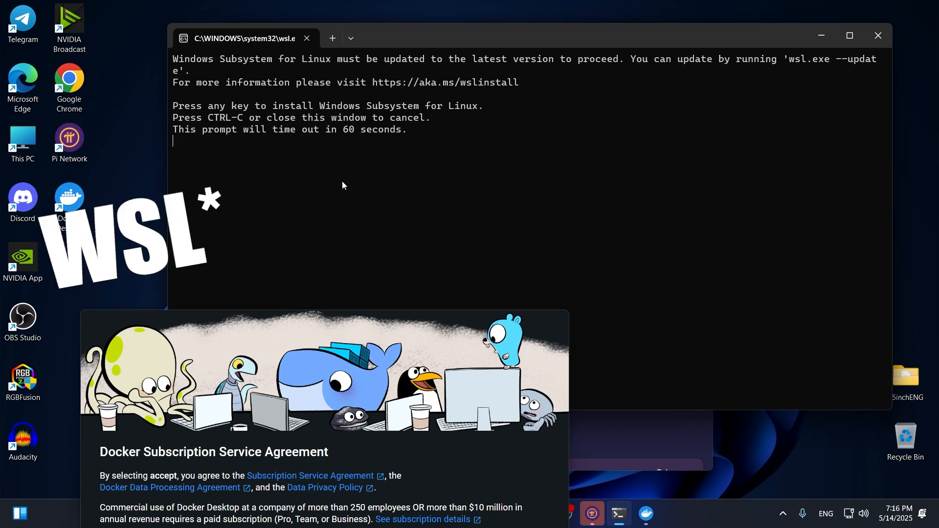
# Check for Windows updates in Windows Settings and minimize the Settings window.
pyautogui.press('super')
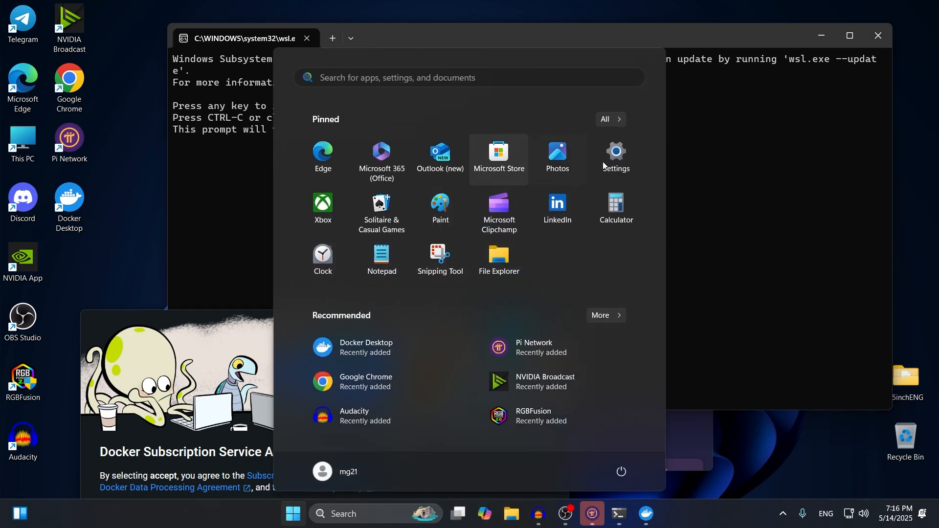
pyautogui.click(615, 158)
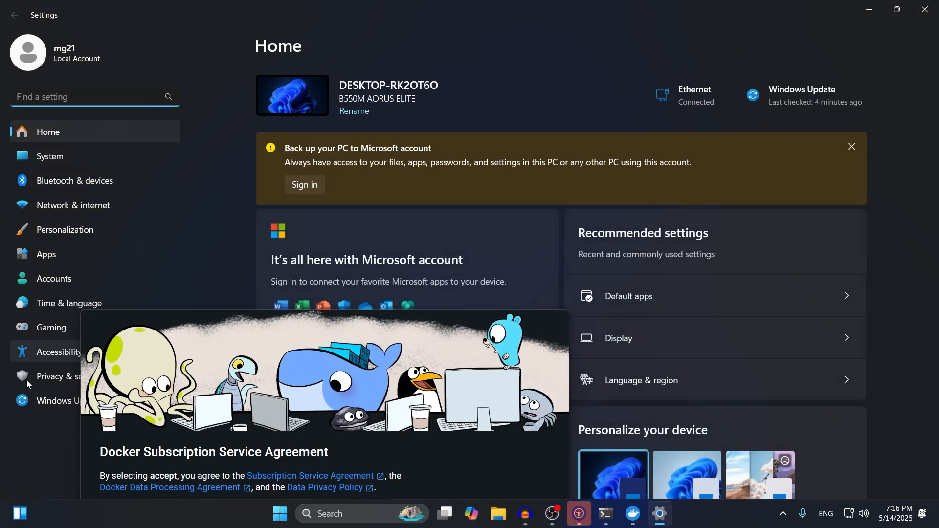
pyautogui.click(36, 401)
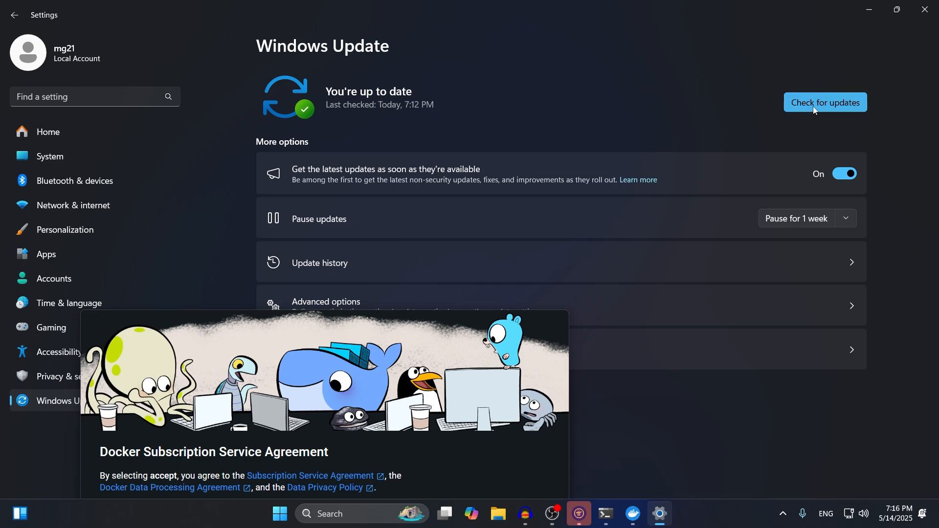
pyautogui.click(815, 111)
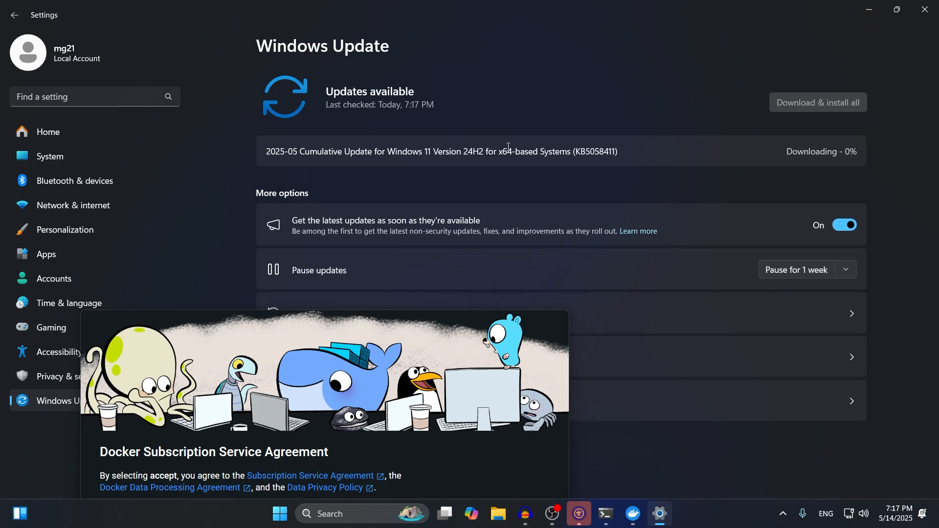
pyautogui.click(871, 8)
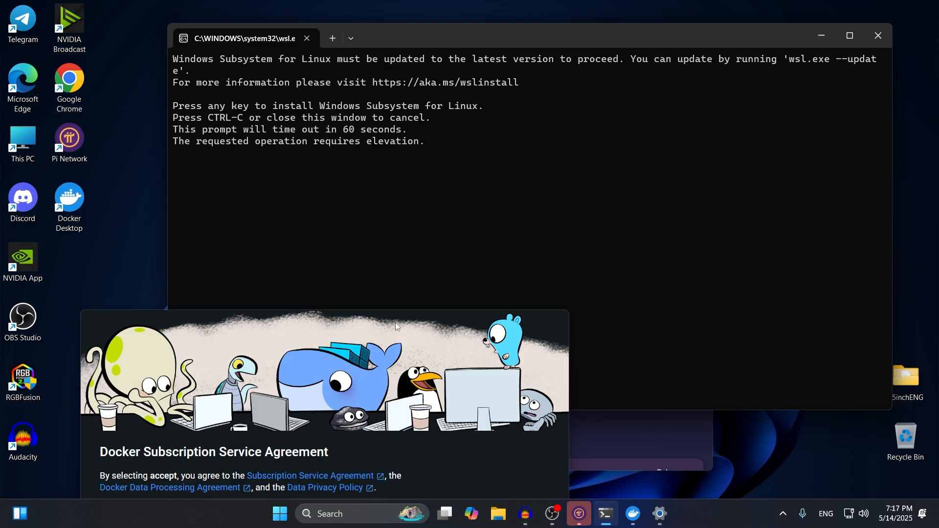
# Update Windows Subsystem for Linux through the WSL terminal window and exit the terminal when it completes.
pyautogui.moveTo(395, 322); pyautogui.dragTo(350, 268)
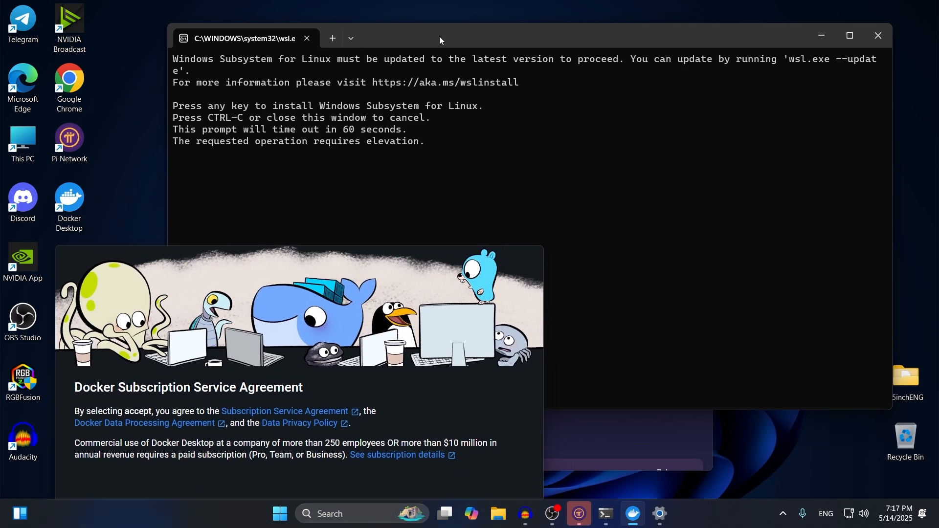
pyautogui.moveTo(439, 37); pyautogui.dragTo(421, 41)
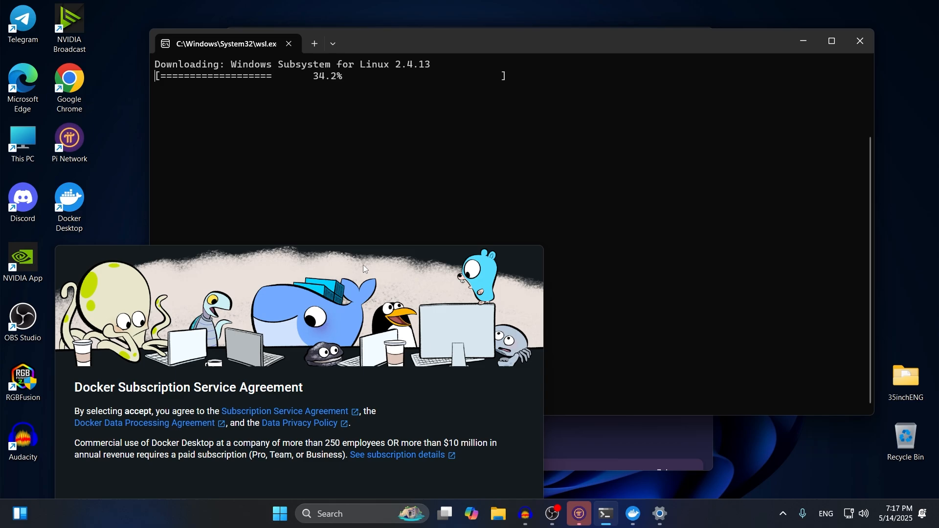
pyautogui.moveTo(364, 266); pyautogui.dragTo(313, 257)
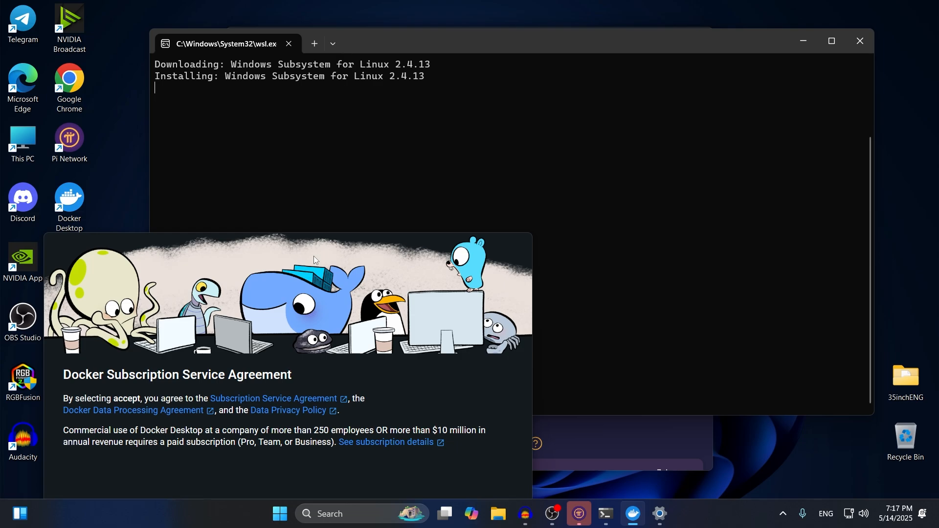
pyautogui.moveTo(314, 256); pyautogui.dragTo(352, 238)
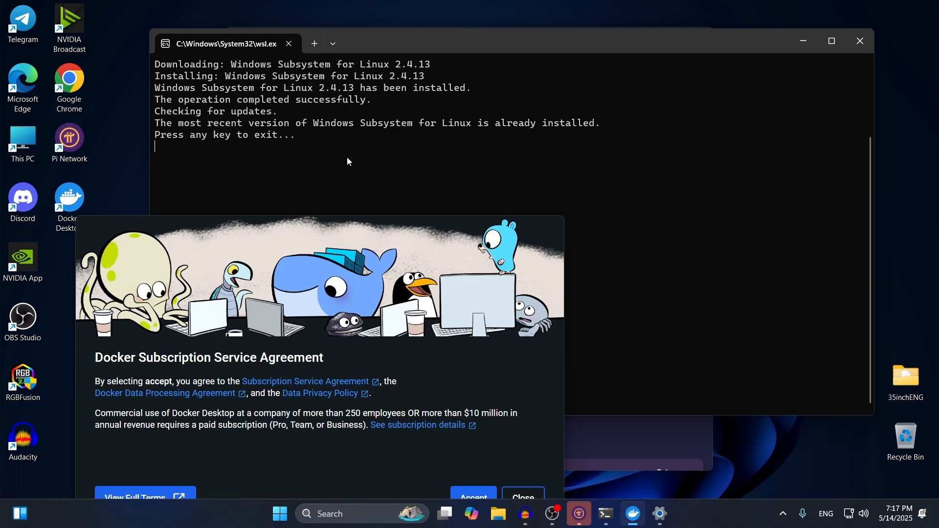
pyautogui.press('Return')
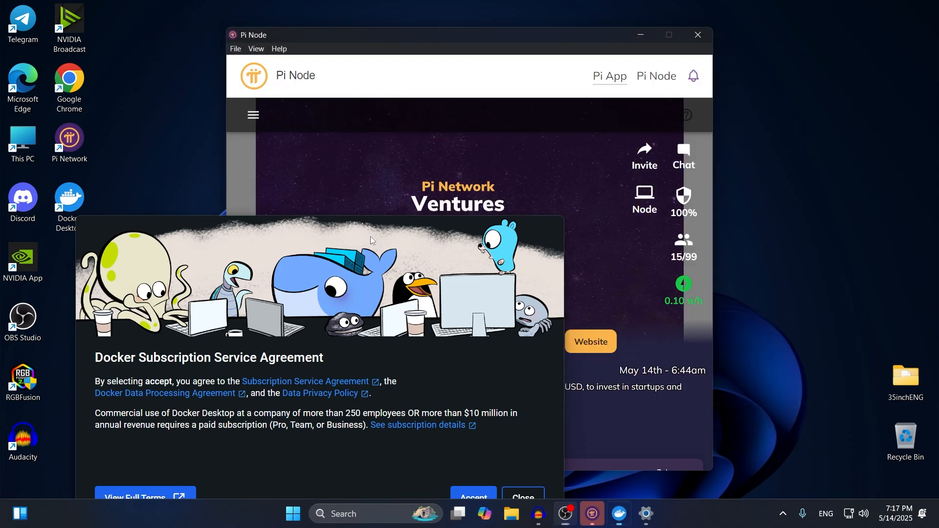
# Accept the Docker Subscription Service Agreement and close the Welcome to Windows Subsystem for Linux window.
pyautogui.moveTo(371, 240); pyautogui.dragTo(456, 99)
pyautogui.click(559, 357)
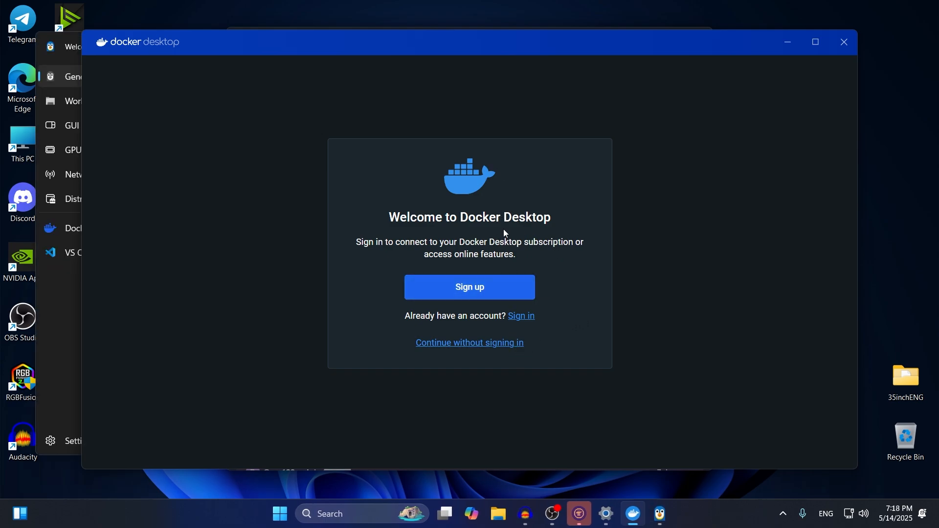
pyautogui.click(70, 301)
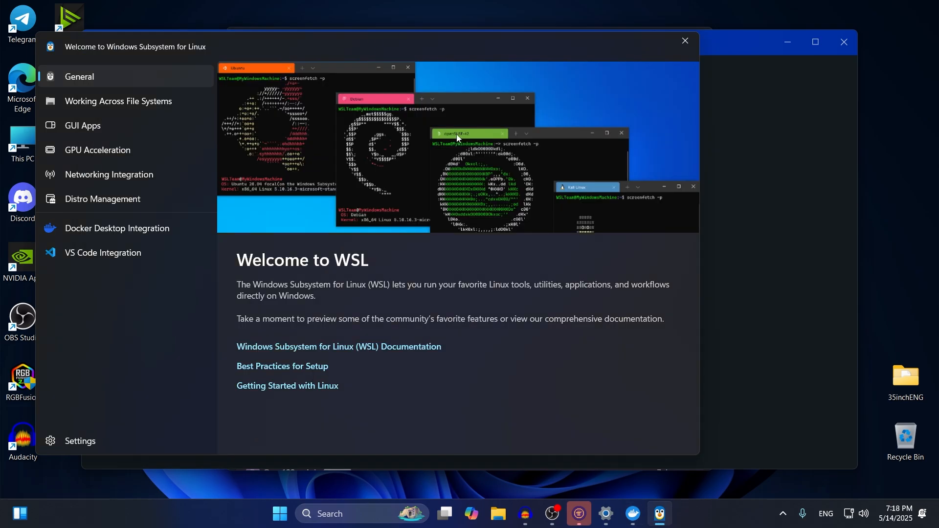
pyautogui.click(684, 41)
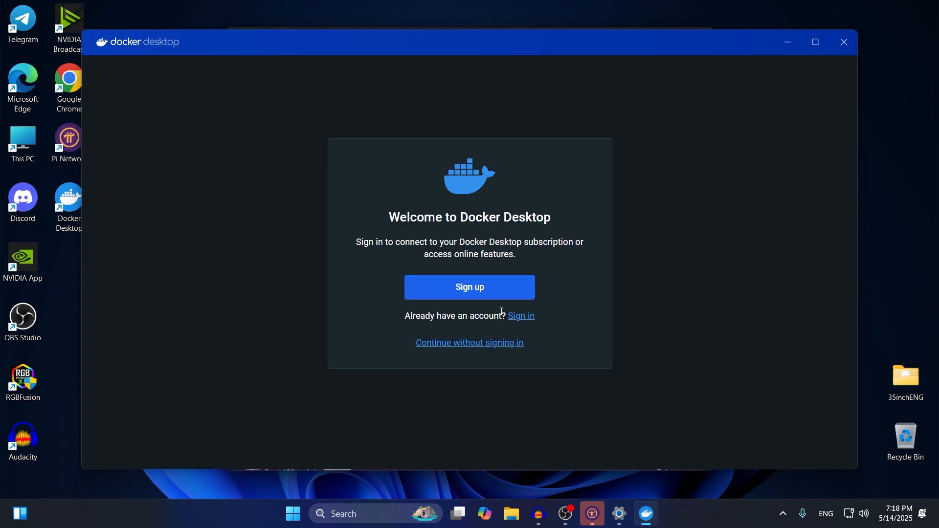
# Continue into Docker Desktop without signing in and dismiss the multi-platform image support notice.
pyautogui.moveTo(368, 56); pyautogui.dragTo(374, 64)
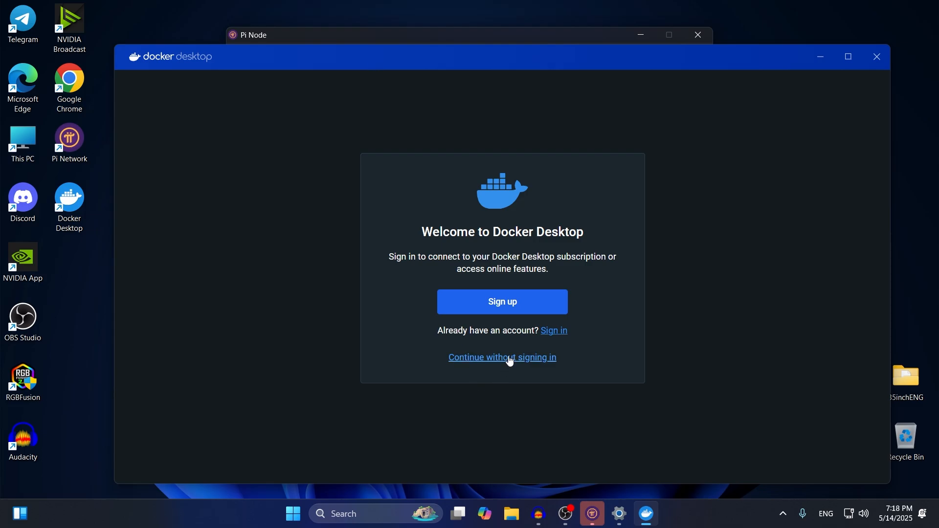
pyautogui.click(510, 361)
pyautogui.click(504, 458)
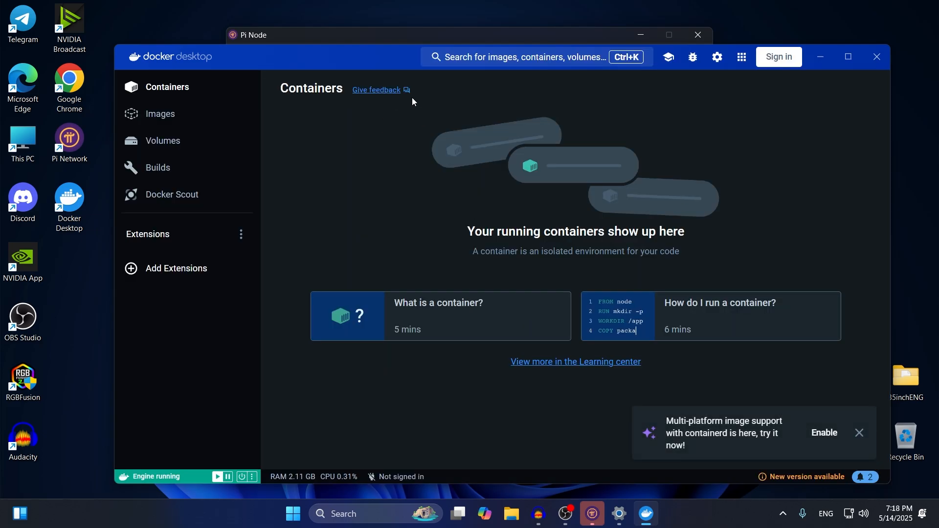
pyautogui.click(858, 433)
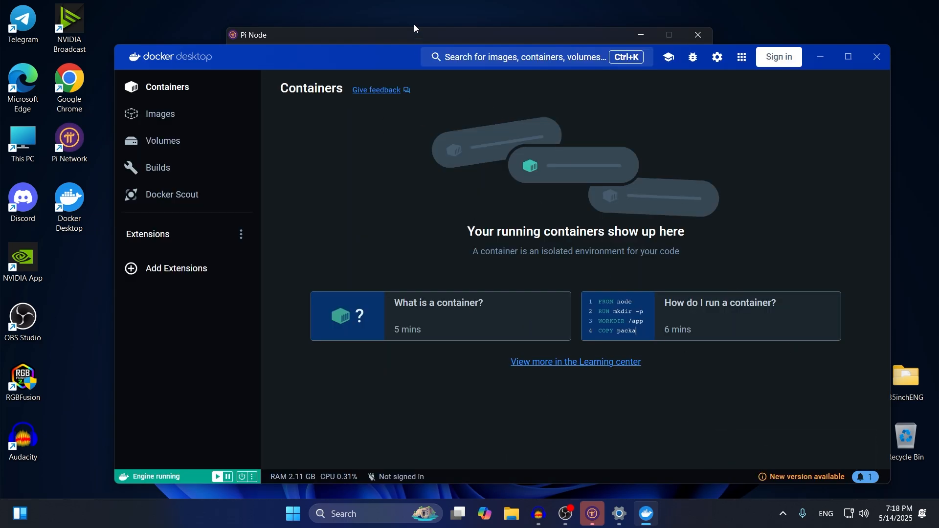
# Switch to the Pi Node app, open its node tech setup and view the Install Docker section.
pyautogui.click(417, 37)
pyautogui.click(651, 76)
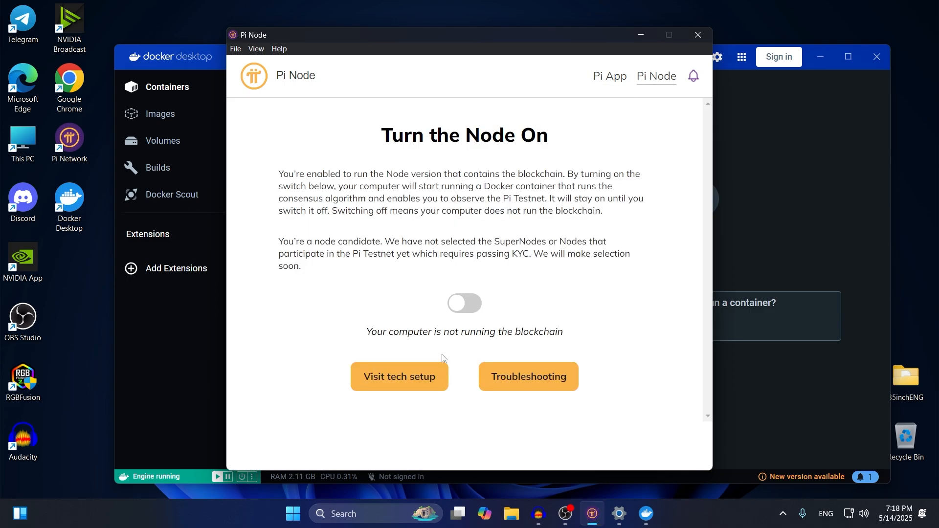
pyautogui.click(424, 381)
pyautogui.click(459, 310)
pyautogui.scroll(-3, 459, 309)
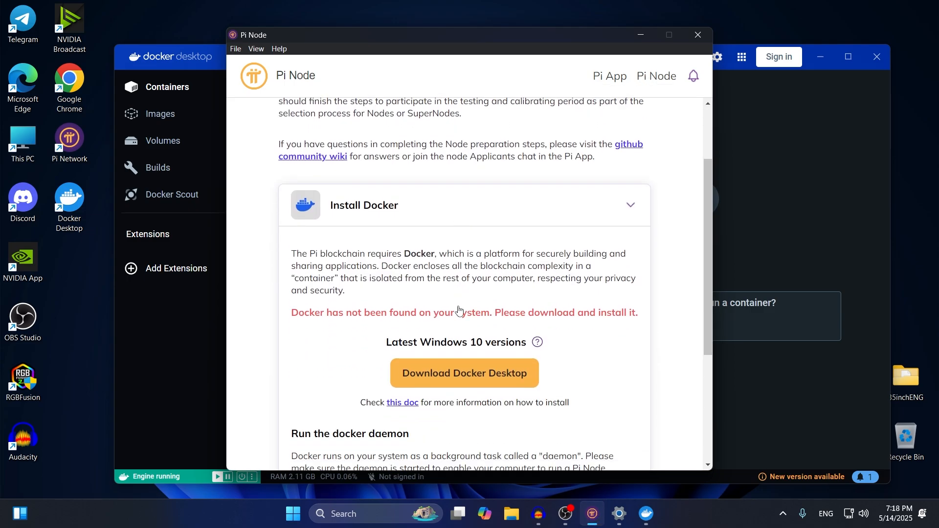
# View the Open Router Ports section of the tech setup and continue to the Turn the Node On page.
pyautogui.click(460, 182)
pyautogui.click(487, 371)
pyautogui.scroll(-5, 489, 362)
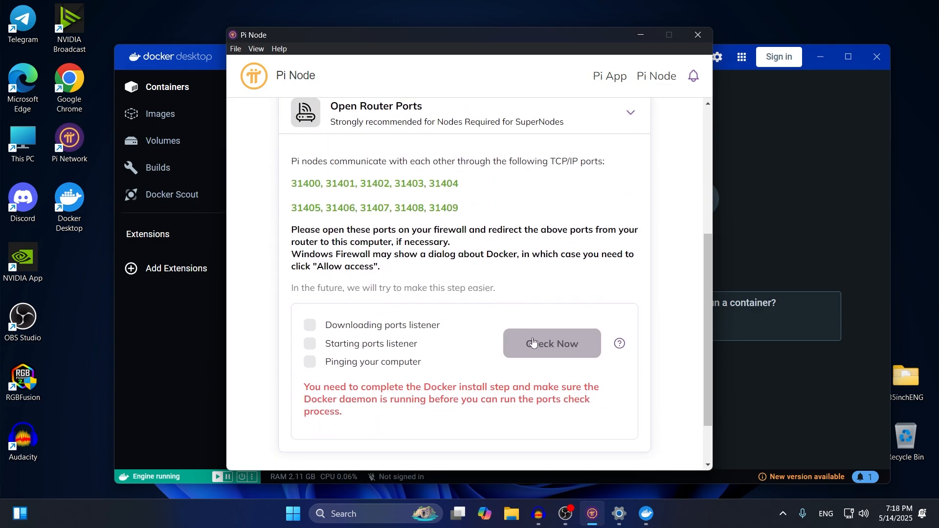
pyautogui.scroll(-1, 542, 348)
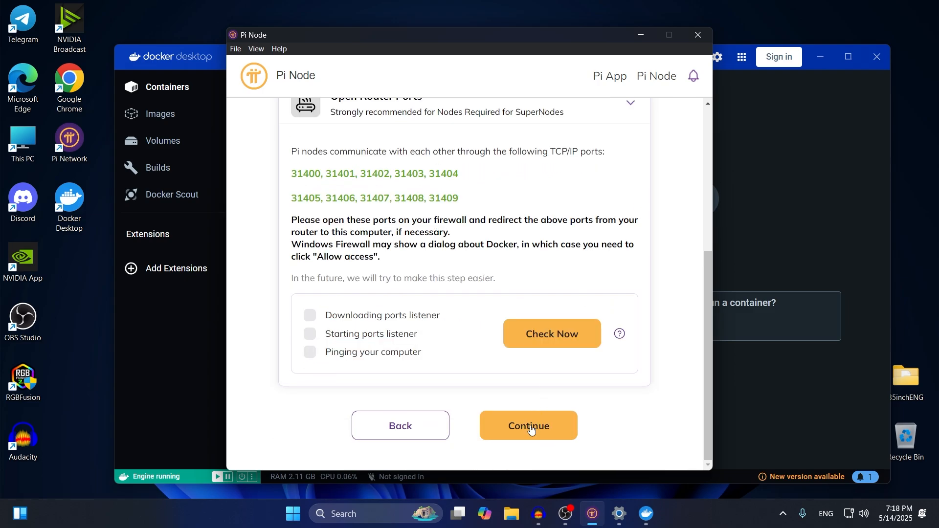
pyautogui.click(532, 428)
# View the Ethernet connection's properties in Windows Network & internet settings and close Settings.
pyautogui.rightClick(895, 513)
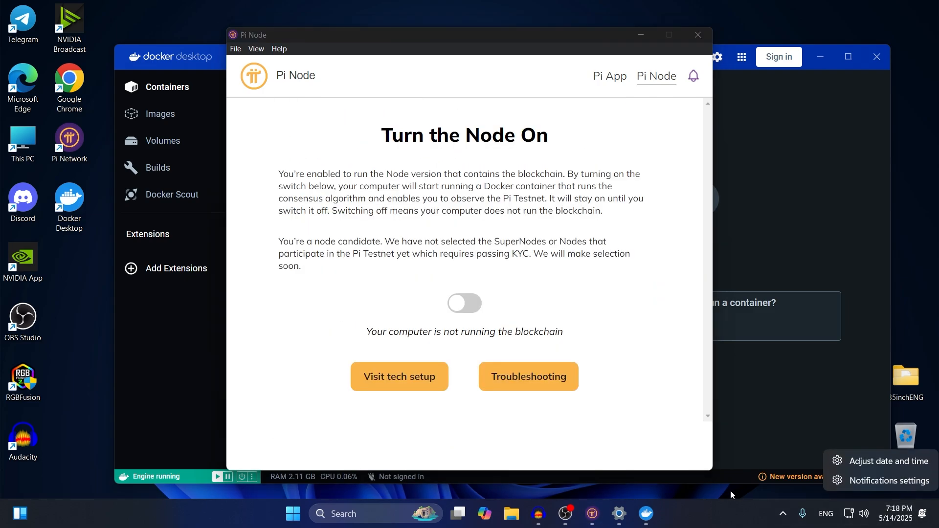
pyautogui.rightClick(848, 514)
pyautogui.click(835, 484)
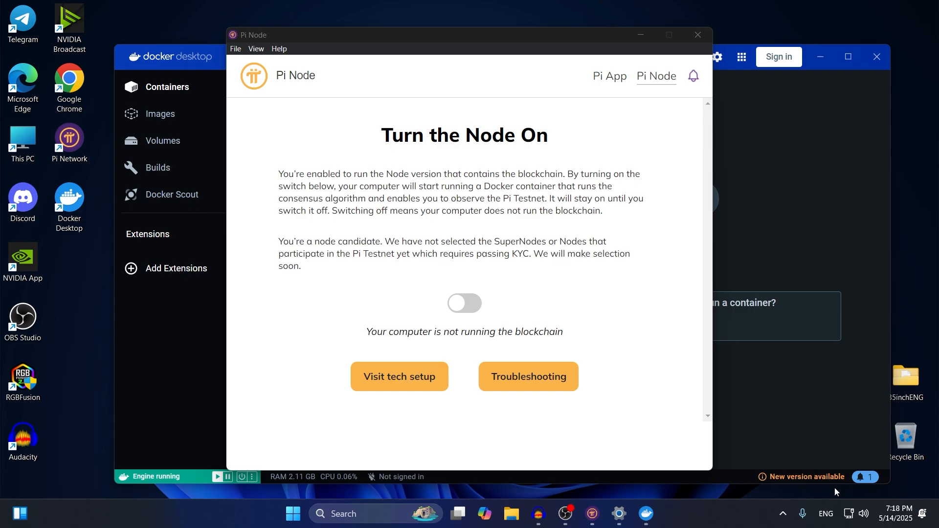
pyautogui.click(483, 162)
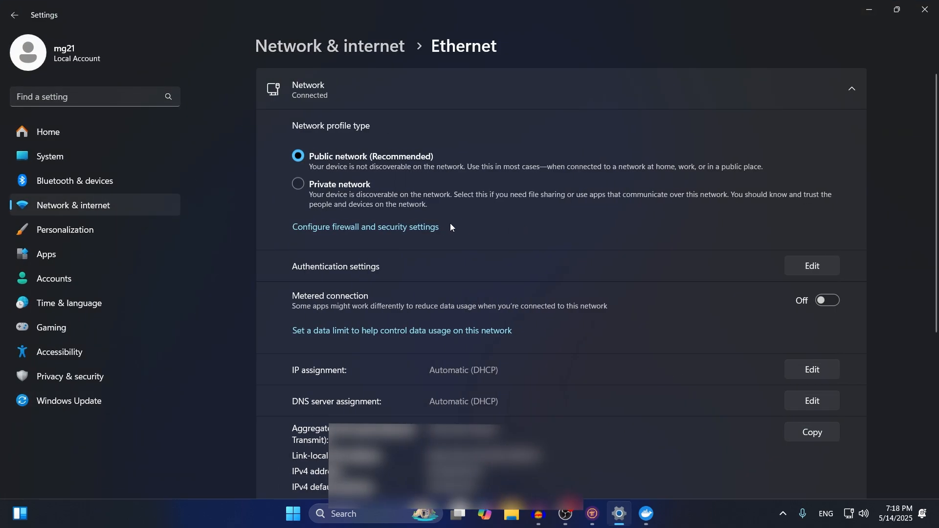
pyautogui.click(924, 9)
# Open the Network and Sharing Center in the Windows Control Panel.
pyautogui.press('super')
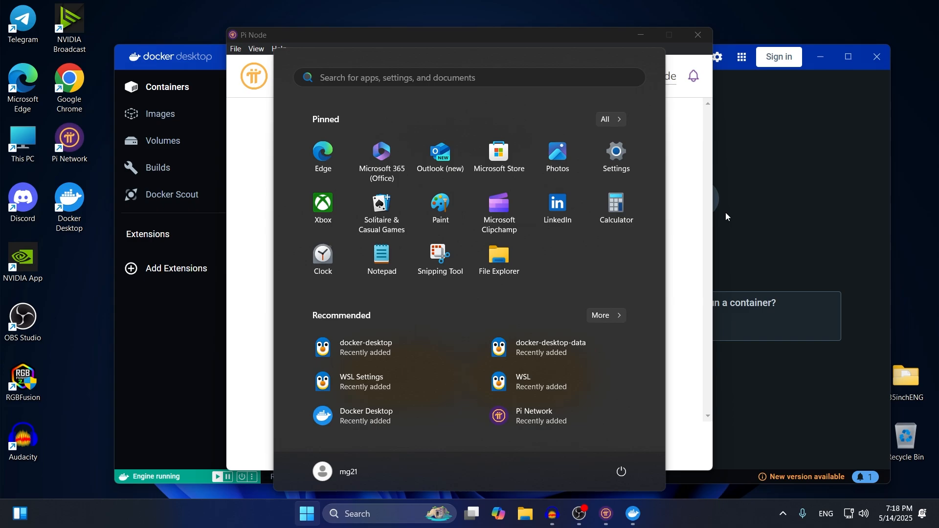
pyautogui.write('contr')
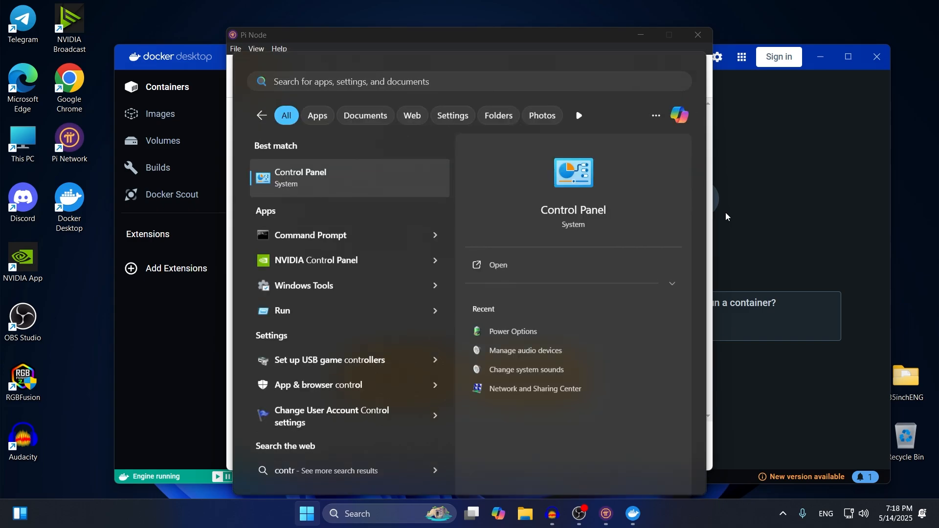
pyautogui.press('Return')
pyautogui.click(384, 256)
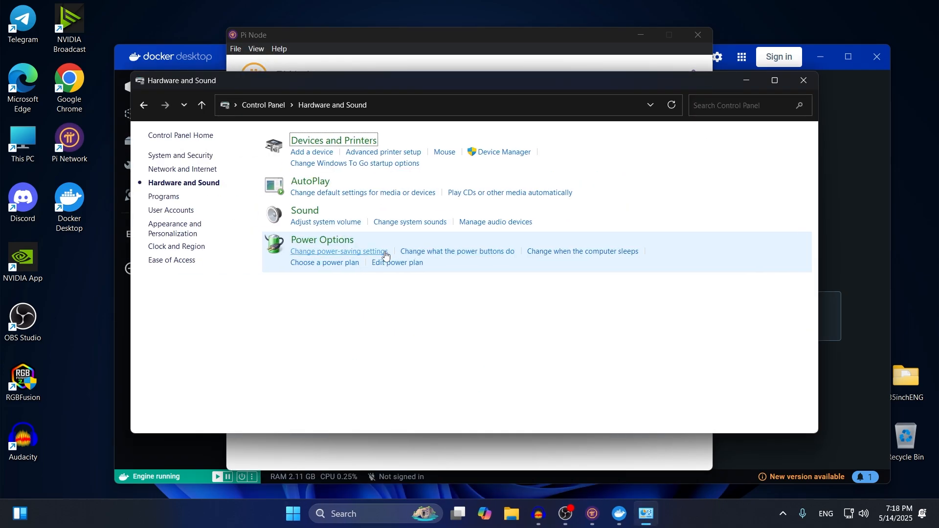
pyautogui.click(144, 105)
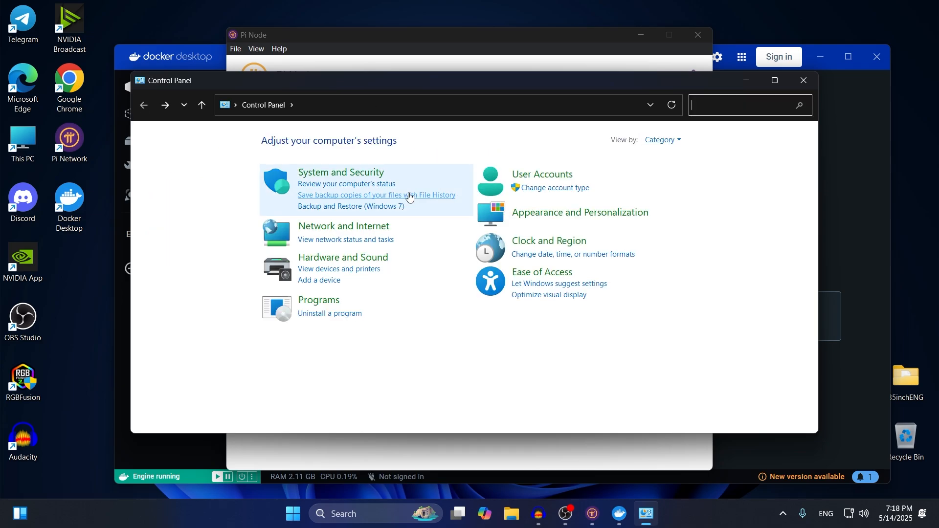
pyautogui.click(367, 226)
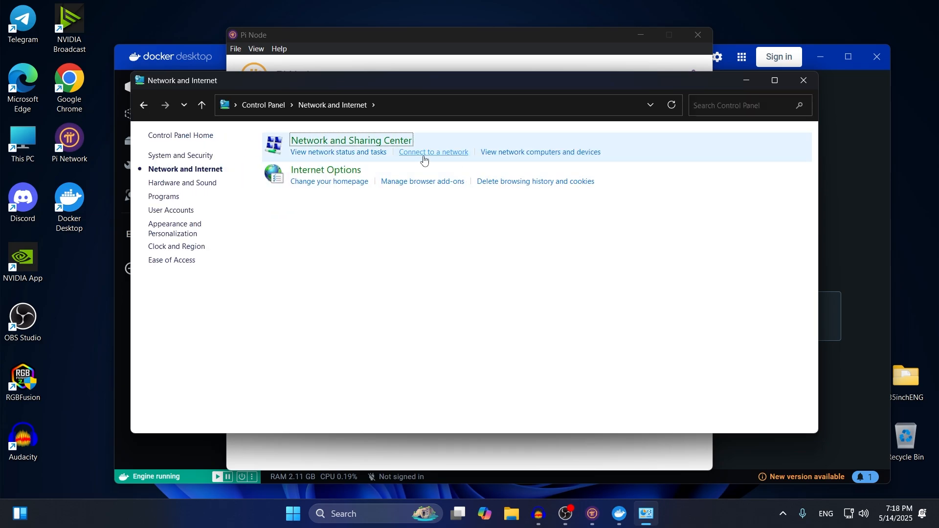
pyautogui.click(351, 141)
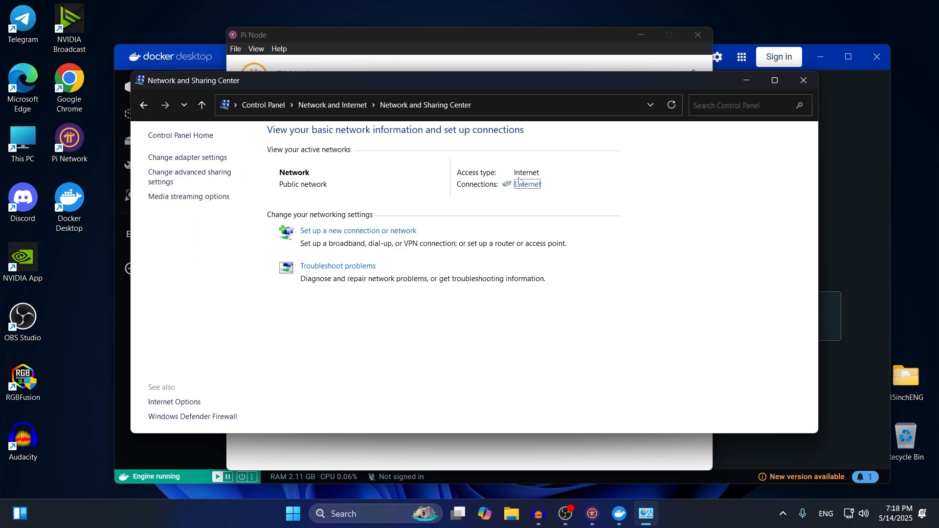
# Open the Ethernet connection's Internet Protocol Version 4 (TCP/IPv4) properties and choose to use a manually specified IP address.
pyautogui.click(520, 183)
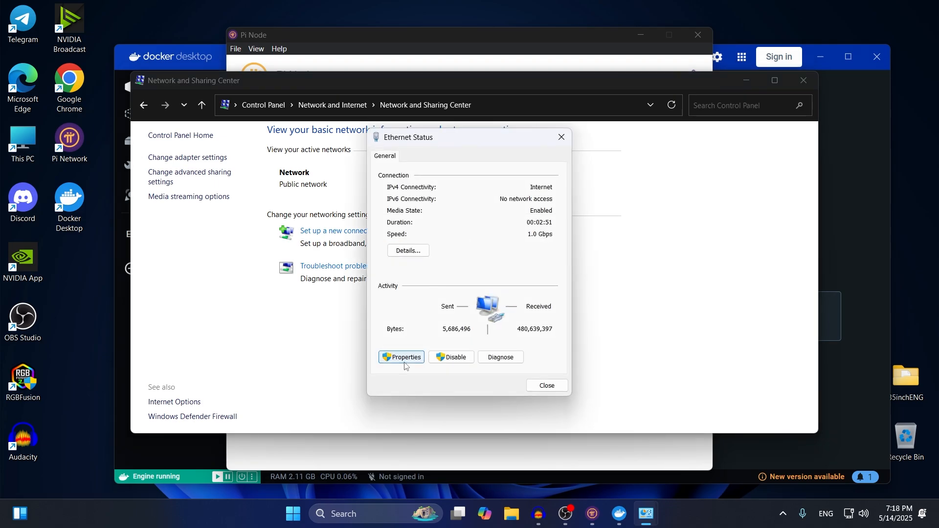
pyautogui.click(404, 359)
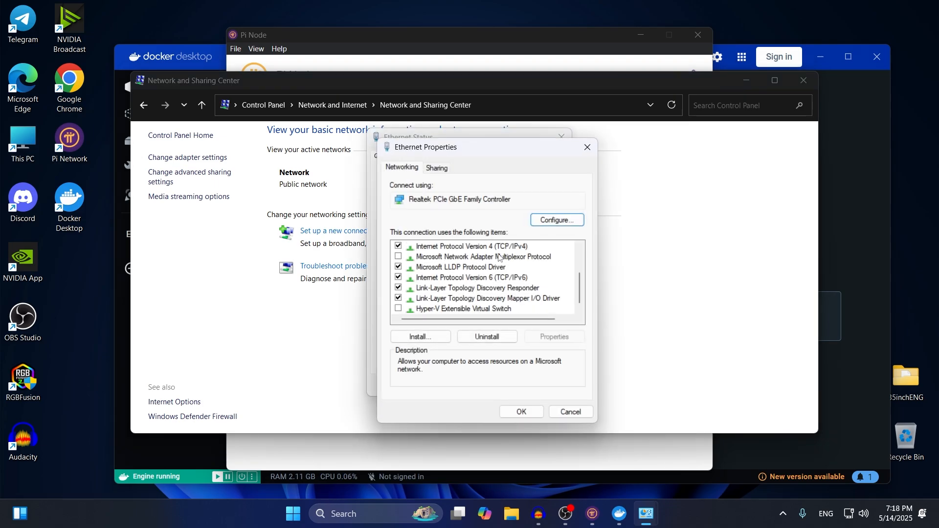
pyautogui.doubleClick(498, 247)
pyautogui.moveTo(538, 197); pyautogui.dragTo(590, 174)
pyautogui.click(505, 260)
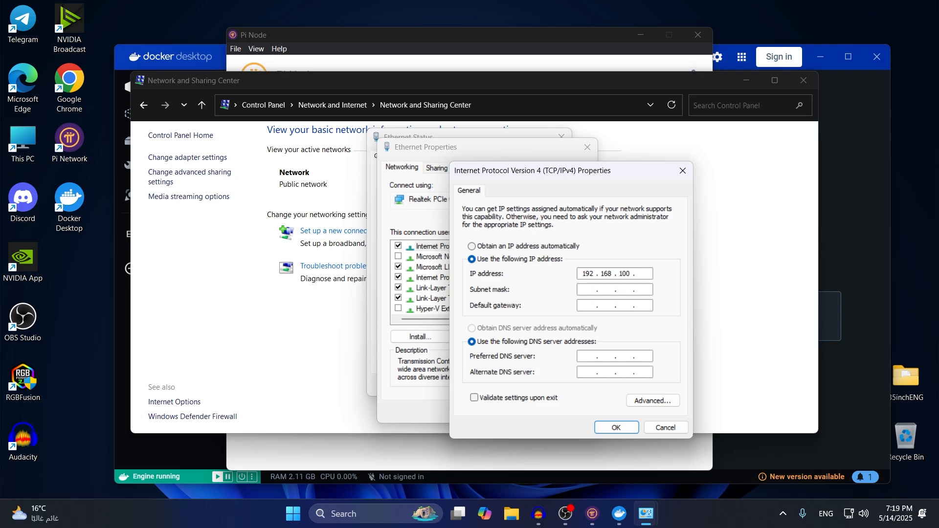
# Set IP address 192.168.100.69, subnet mask 255.255.255.0, gateway 192.168.100.1 and DNS servers 8.8.8.8 and 8.8.4.4, and confirm.
pyautogui.click(586, 289)
pyautogui.click(586, 307)
pyautogui.doubleClick(627, 306)
pyautogui.press('BackSpace')
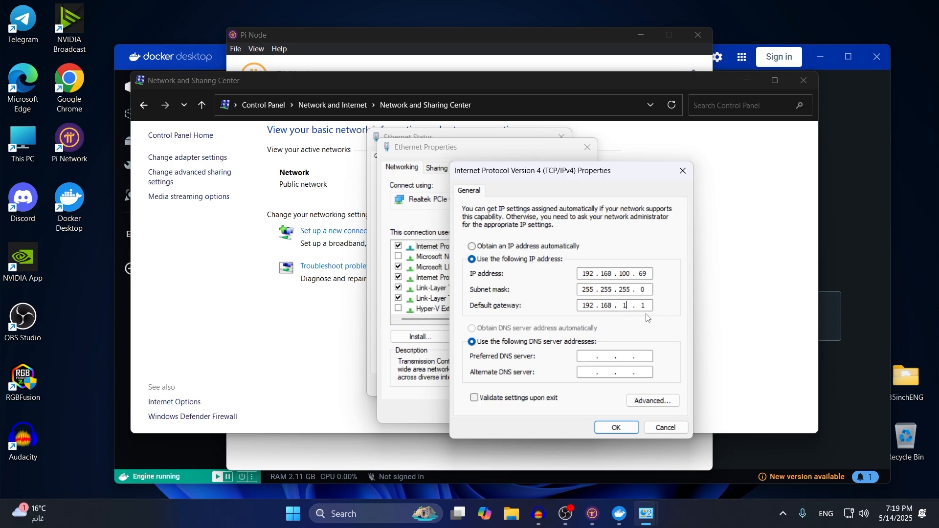
pyautogui.write('09')
pyautogui.click(617, 430)
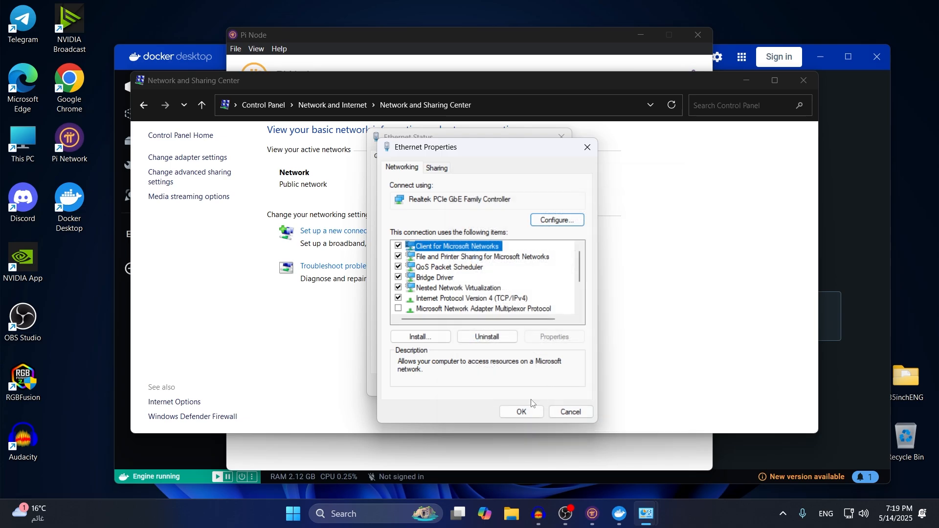
# Review the entered IPv4 settings once more and apply the Ethernet properties.
pyautogui.doubleClick(504, 300)
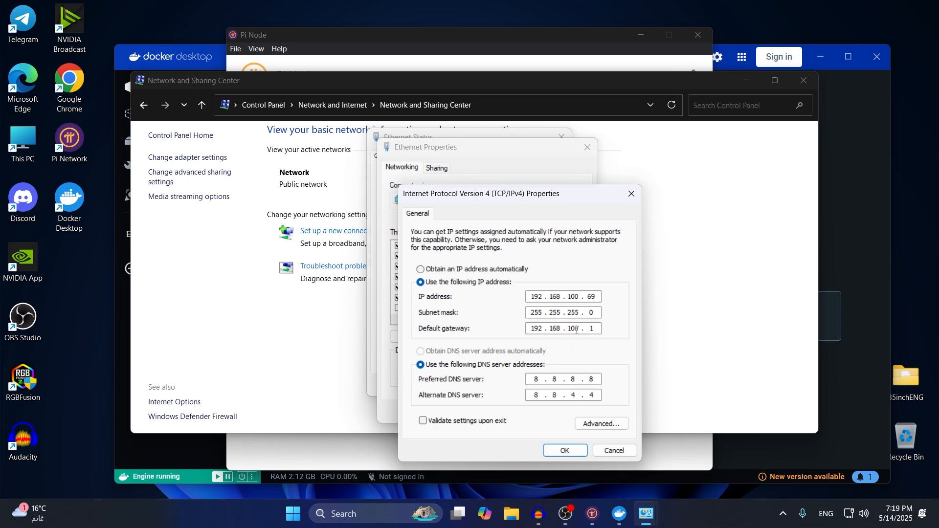
pyautogui.click(563, 450)
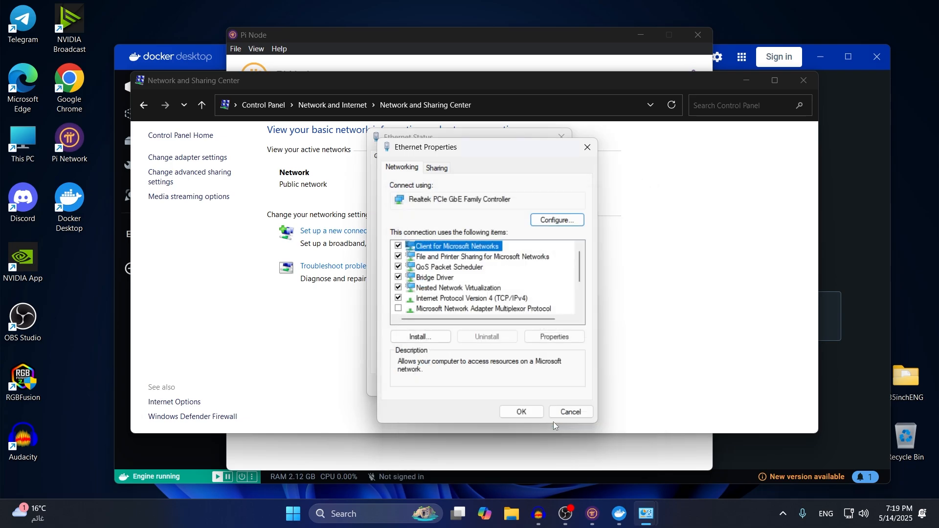
pyautogui.click(520, 411)
# Open Command Prompt and run ipconfig to check the Ethernet adapter's IP configuration.
pyautogui.press('super')
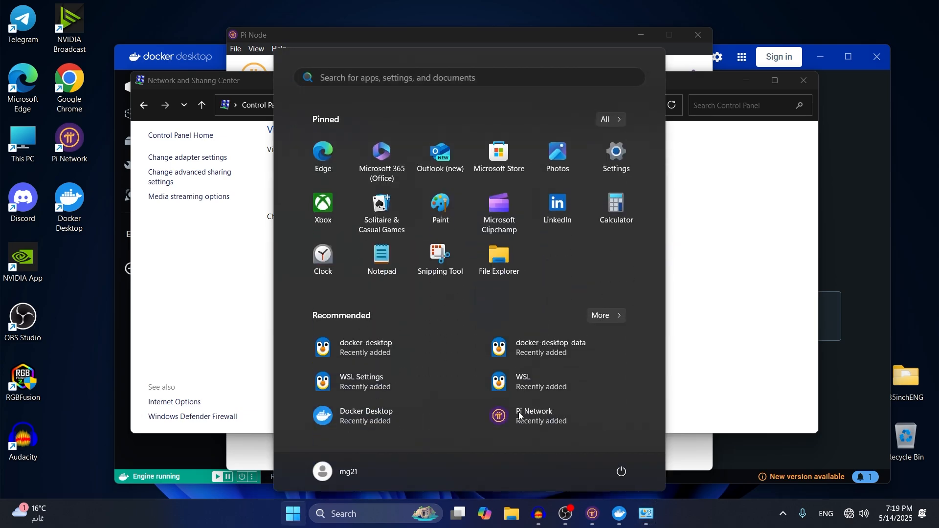
pyautogui.write('cmd')
pyautogui.press('Return')
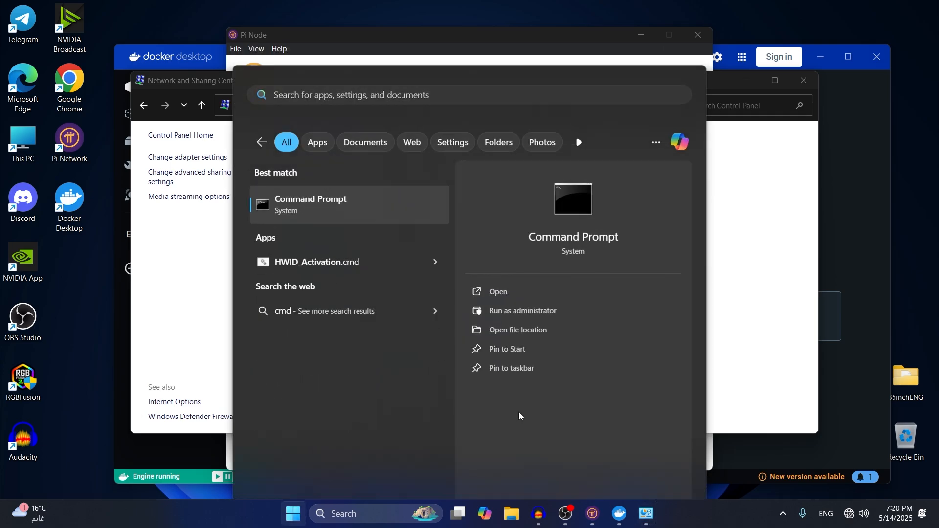
pyautogui.write('ipco')
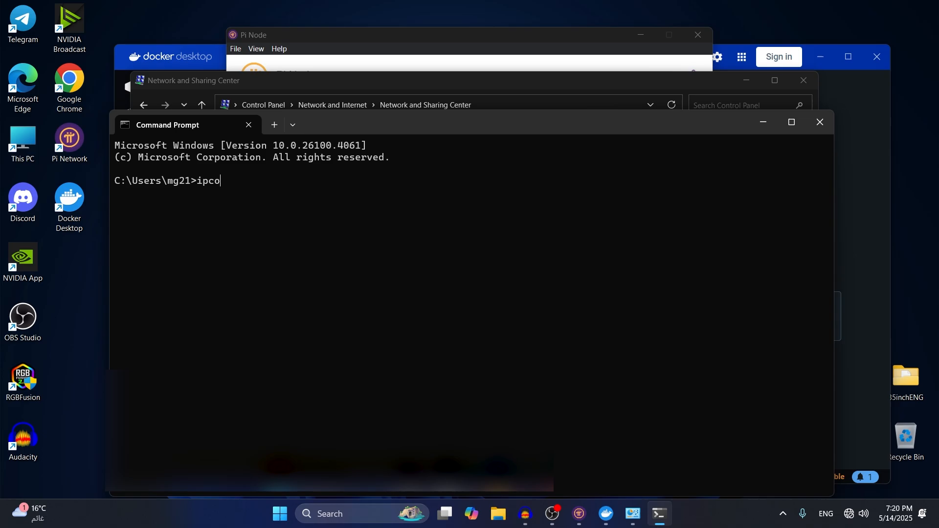
pyautogui.write('nfig')
pyautogui.press('Return')
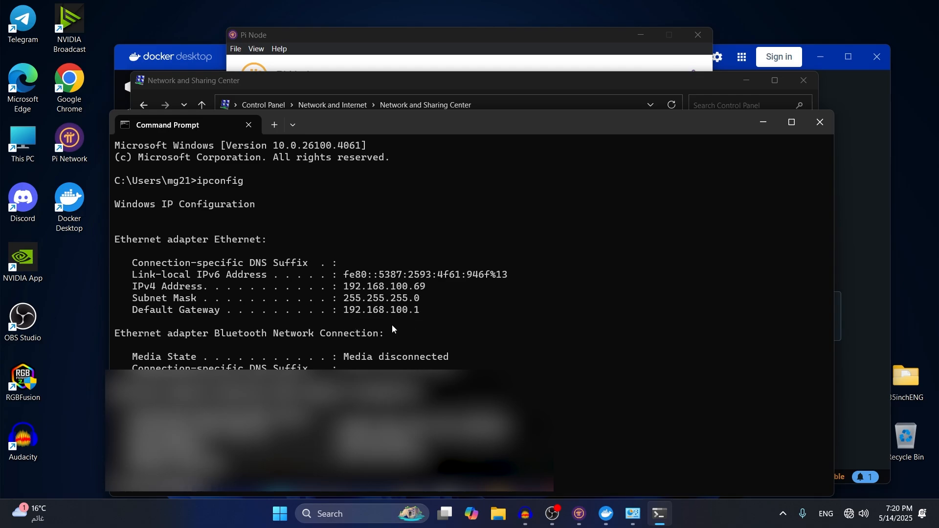
# Close the Command Prompt, the Ethernet Status dialog and the Network and Sharing Center.
pyautogui.click(821, 126)
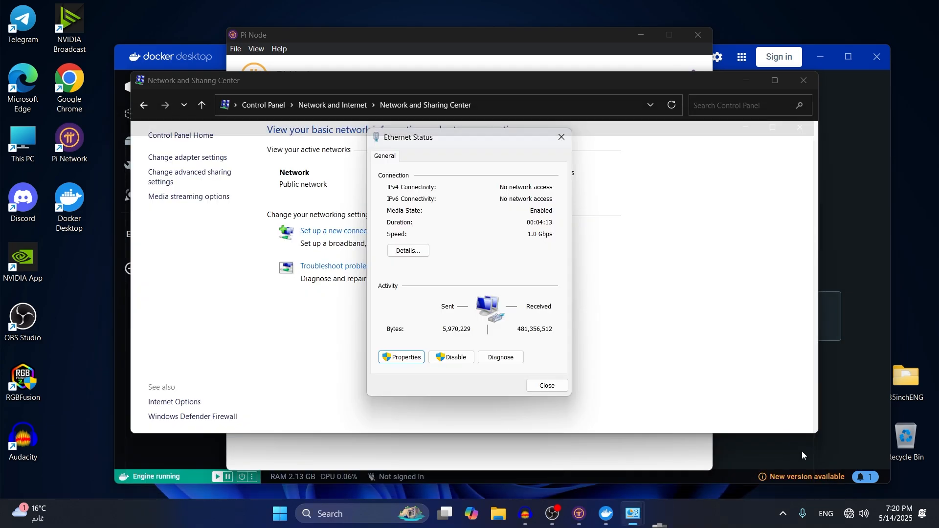
pyautogui.click(546, 386)
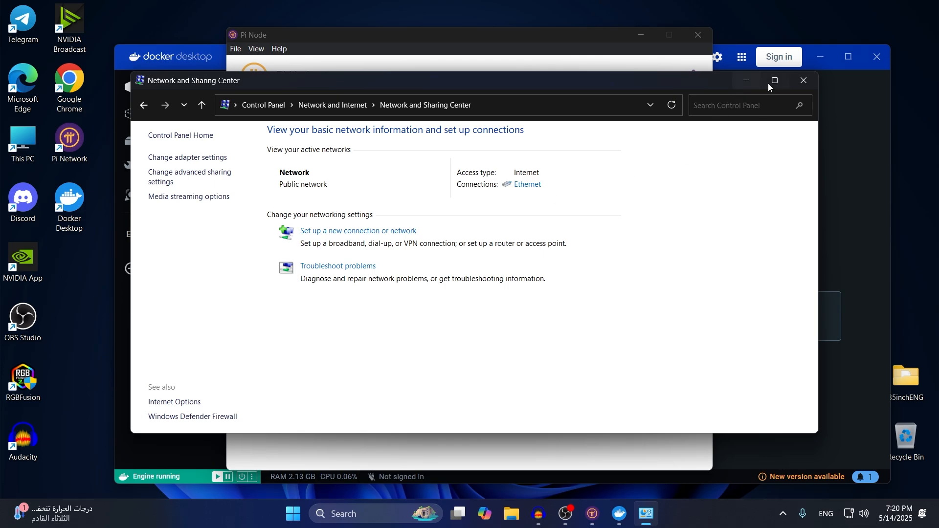
pyautogui.click(803, 80)
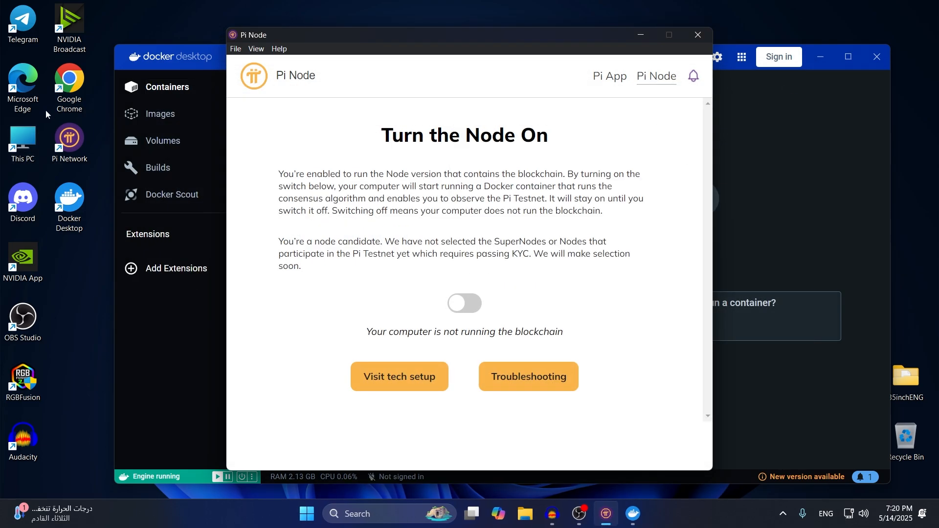
# Switch to Google Chrome, acknowledge the ad privacy notice and maximize the browser window.
pyautogui.doubleClick(69, 85)
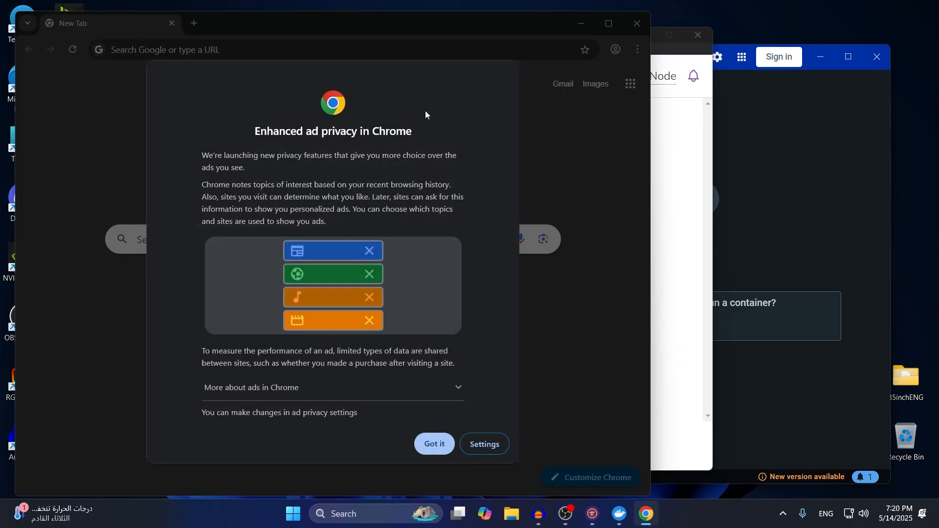
pyautogui.click(431, 438)
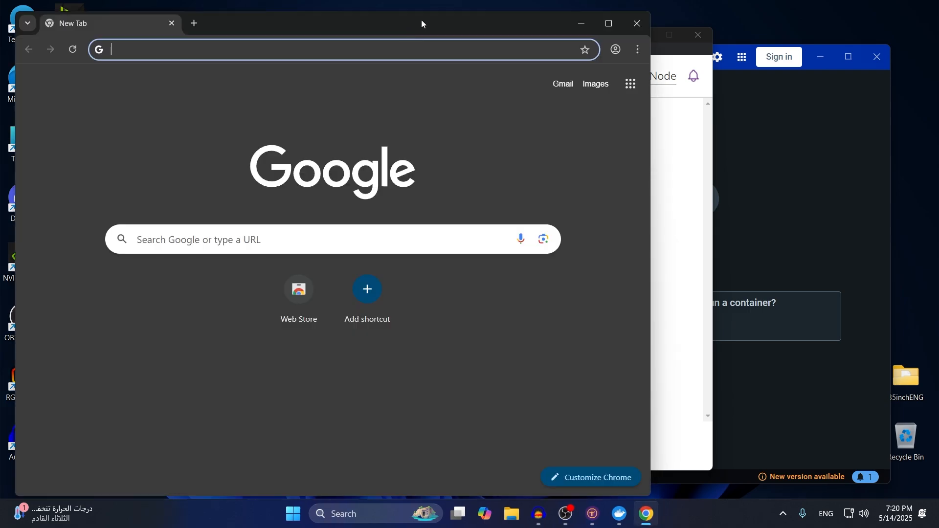
pyautogui.doubleClick(421, 22)
# Try to load the router's configuration page at 192.168.1.1.
pyautogui.write('192')
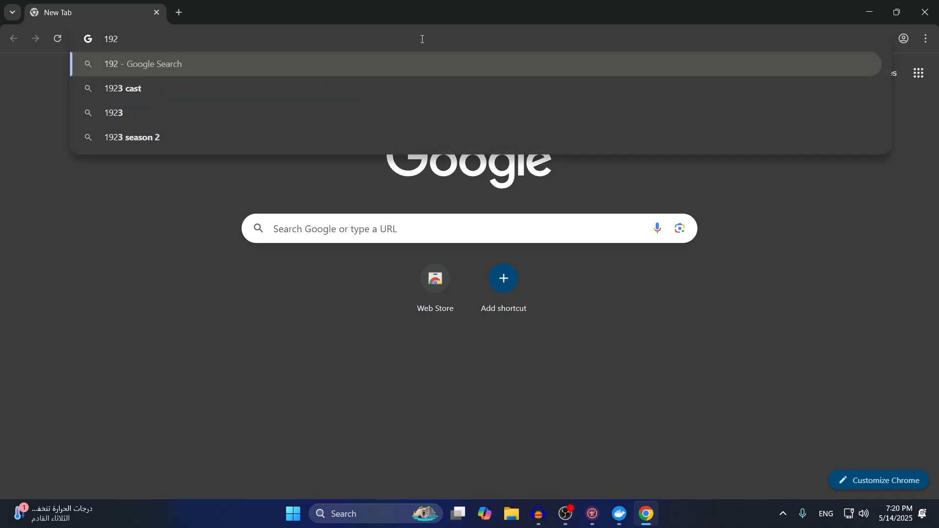
pyautogui.write('.168')
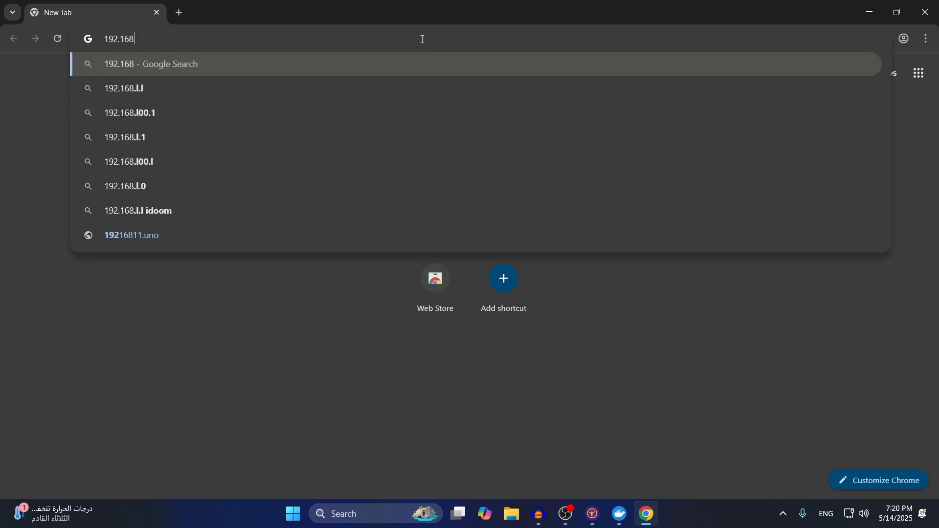
pyautogui.write('.1.1')
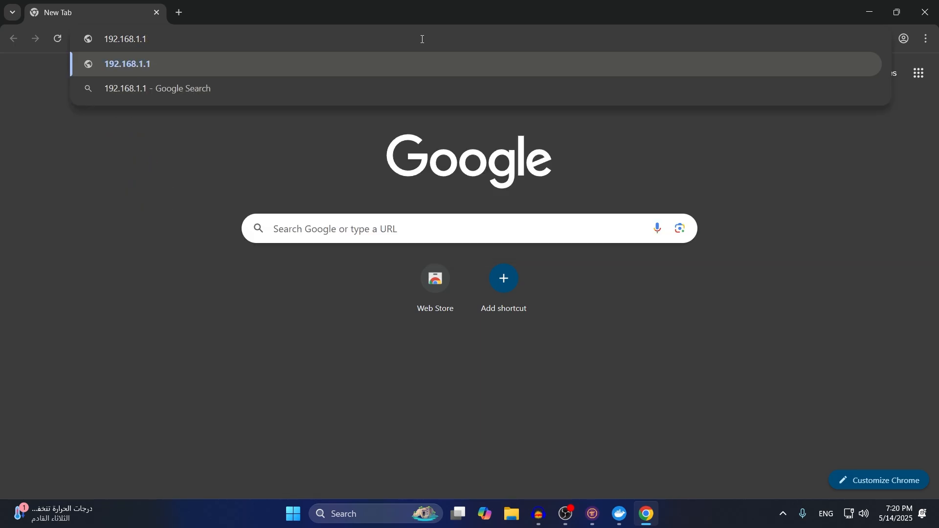
pyautogui.press('Return')
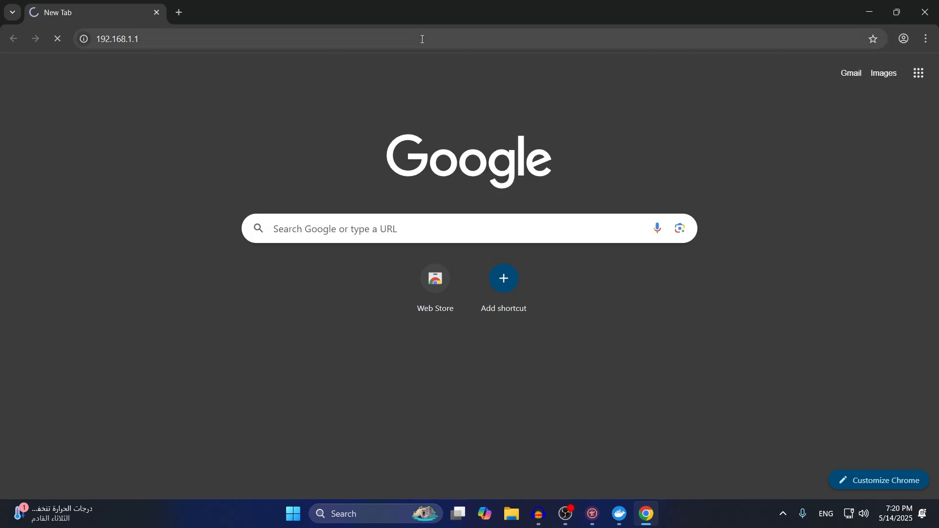
# Load the router's configuration page at 192.168.100.1 and proceed past the certificate warning.
pyautogui.click(423, 39)
pyautogui.write('1')
pyautogui.write('92')
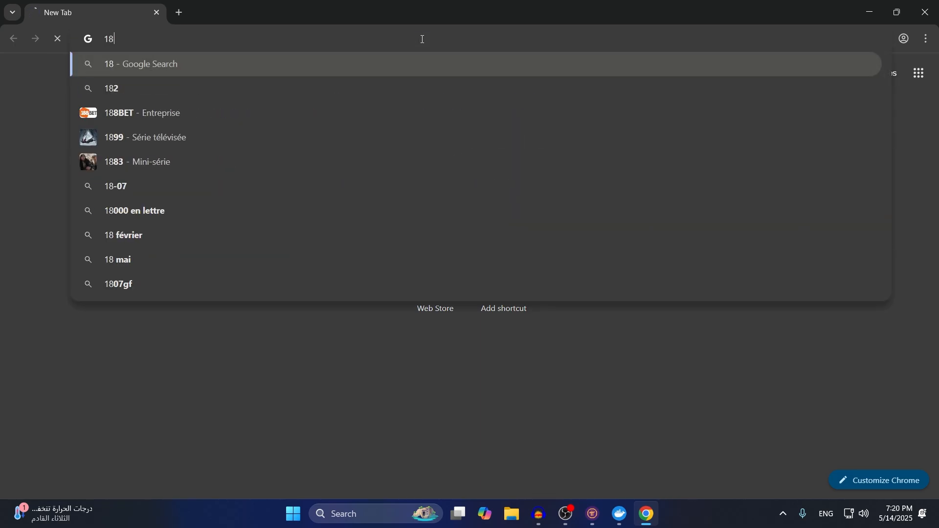
pyautogui.write('.1')
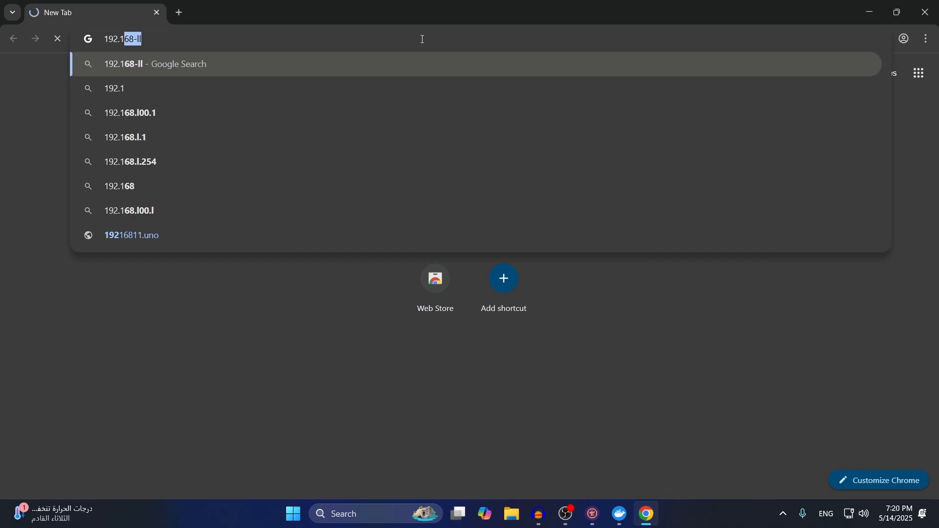
pyautogui.write('68.100.1')
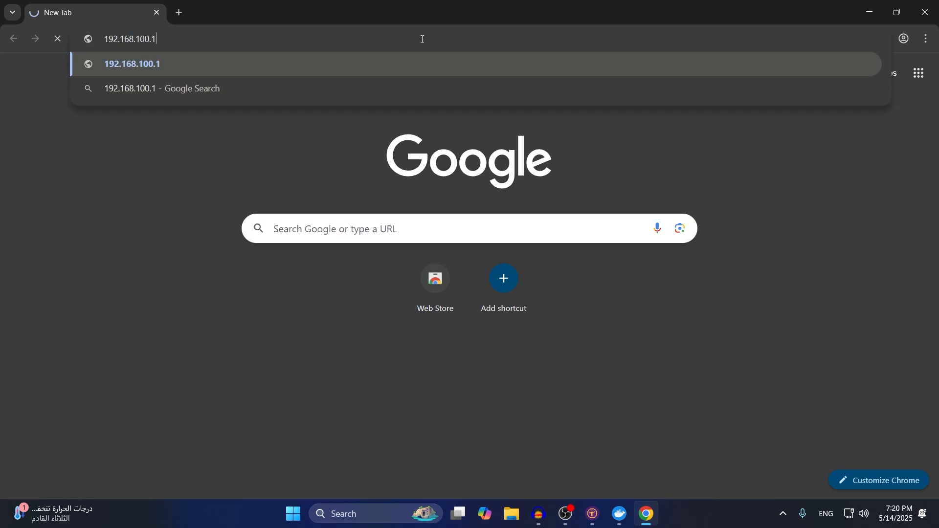
pyautogui.press('Return')
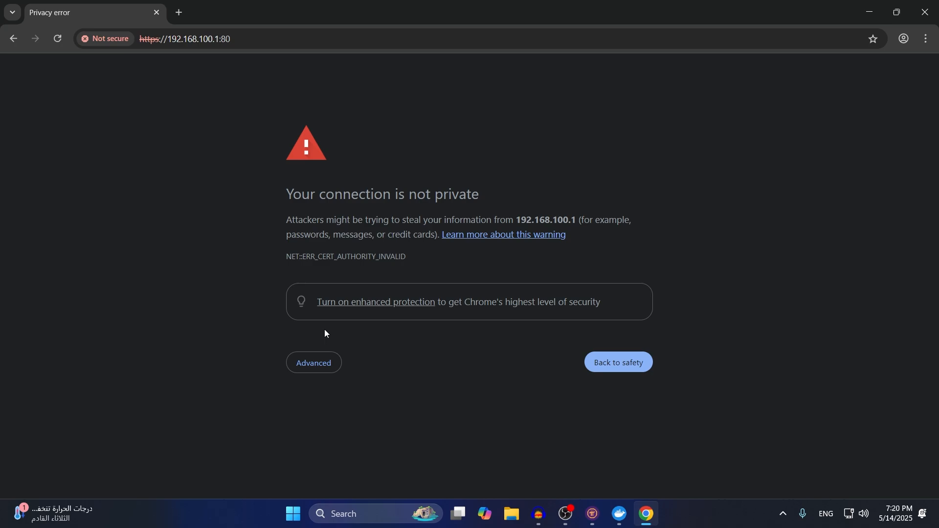
pyautogui.click(326, 363)
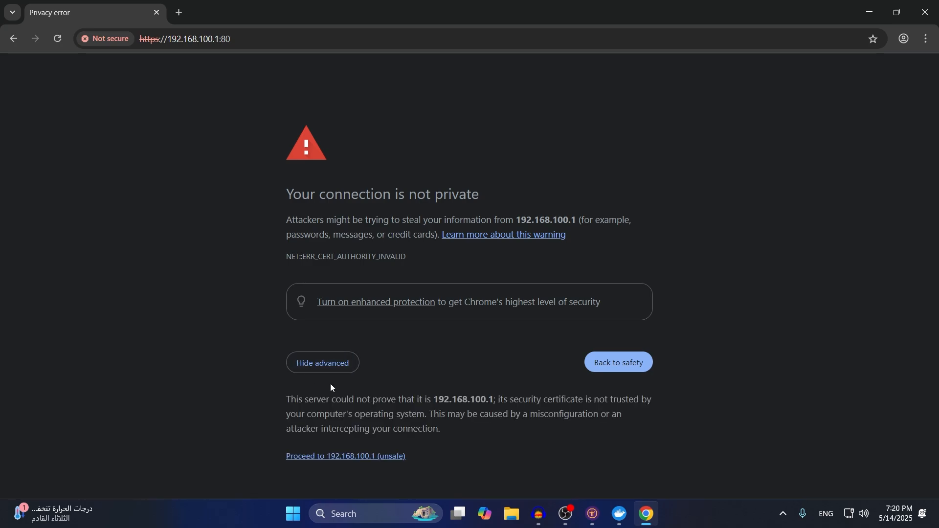
pyautogui.click(351, 457)
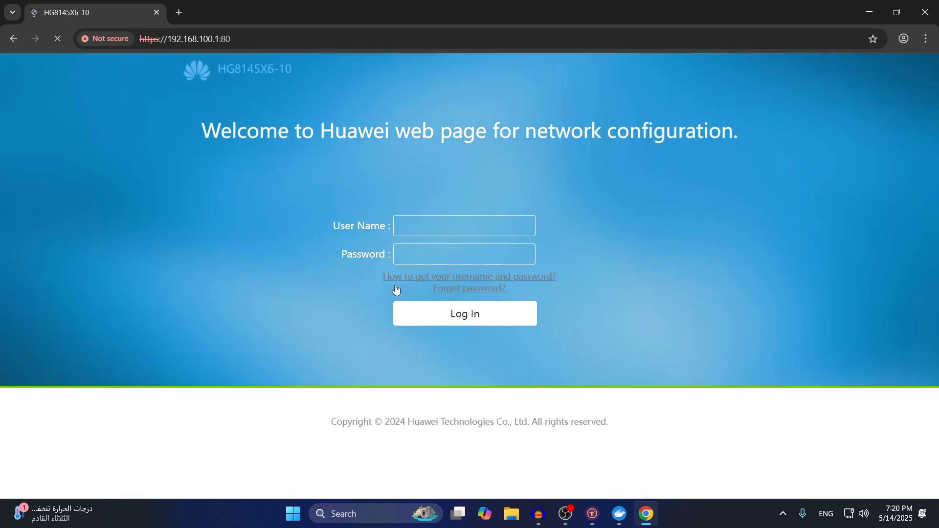
# Log in to the Huawei router with user name root and the account password.
pyautogui.write('root')
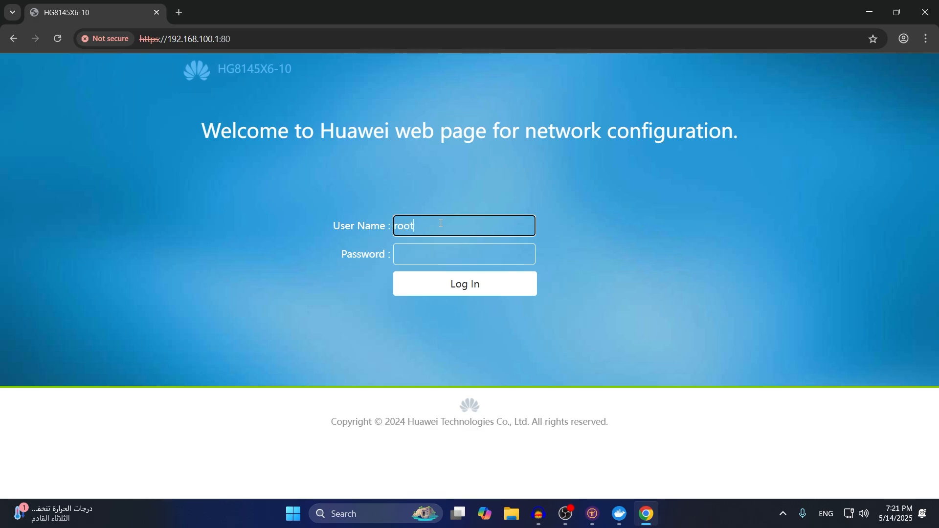
pyautogui.press('Tab')
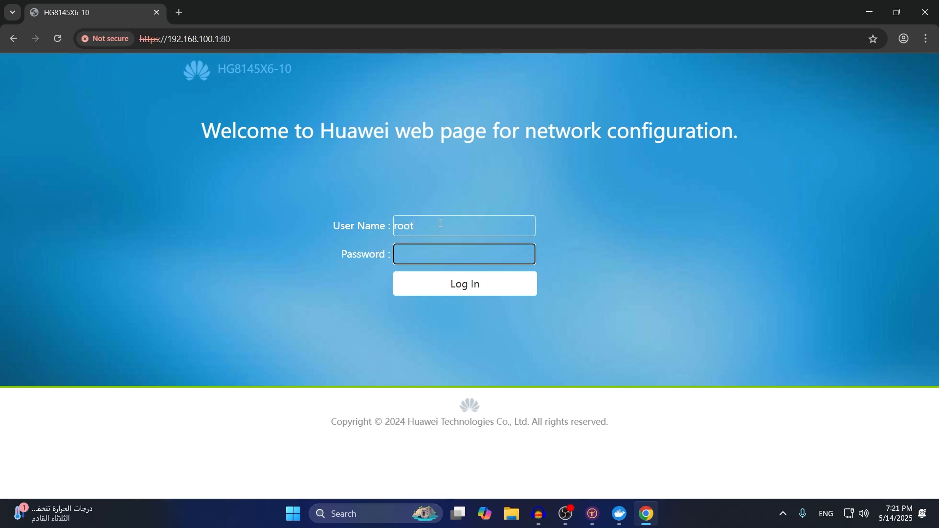
pyautogui.hotkey('ctrl', 'v')
pyautogui.click(459, 280)
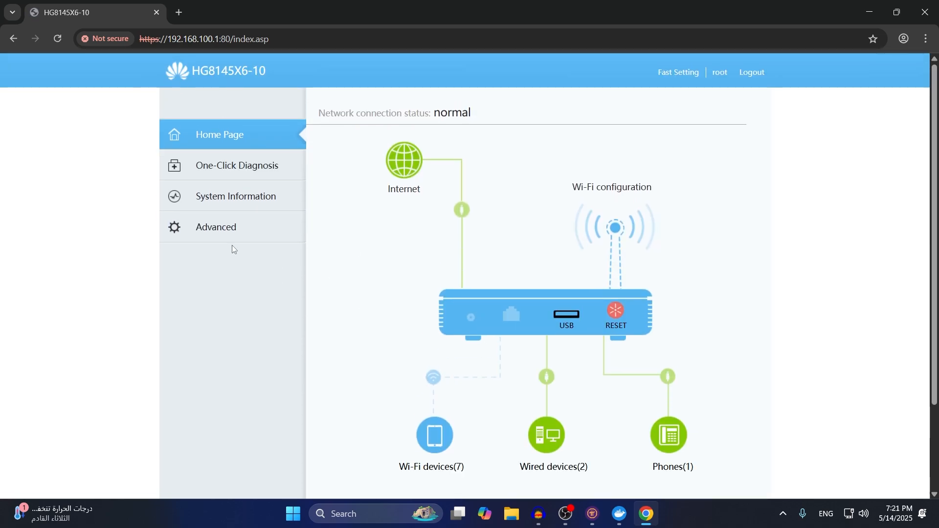
# Go to the router's IPv4 Port Mapping page in the advanced forward rules.
pyautogui.click(233, 227)
pyautogui.click(277, 205)
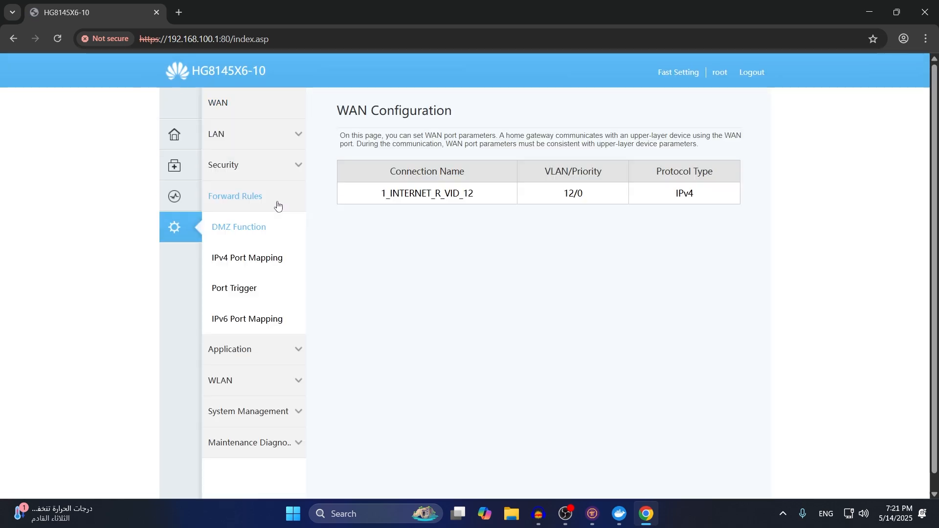
pyautogui.click(254, 259)
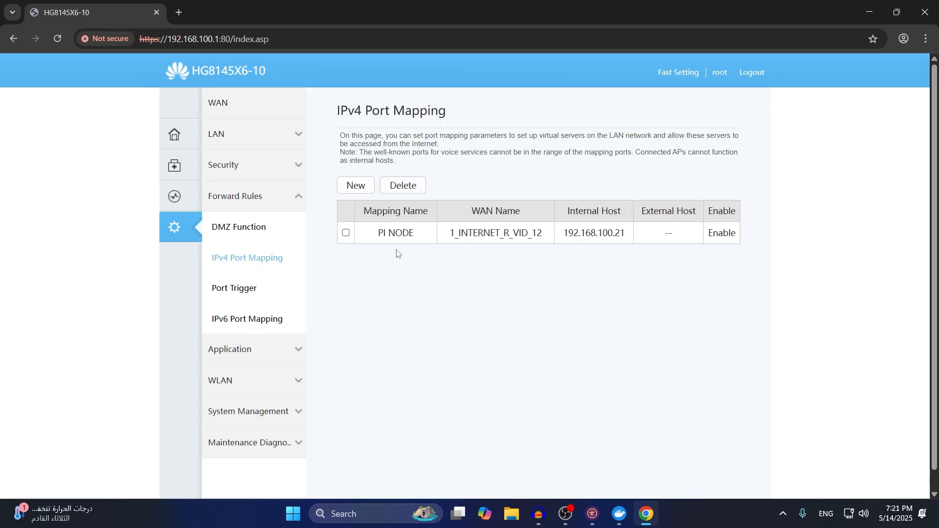
# Open the PI NODE port mapping for editing and set its internal host to 192.168.100.69.
pyautogui.click(438, 233)
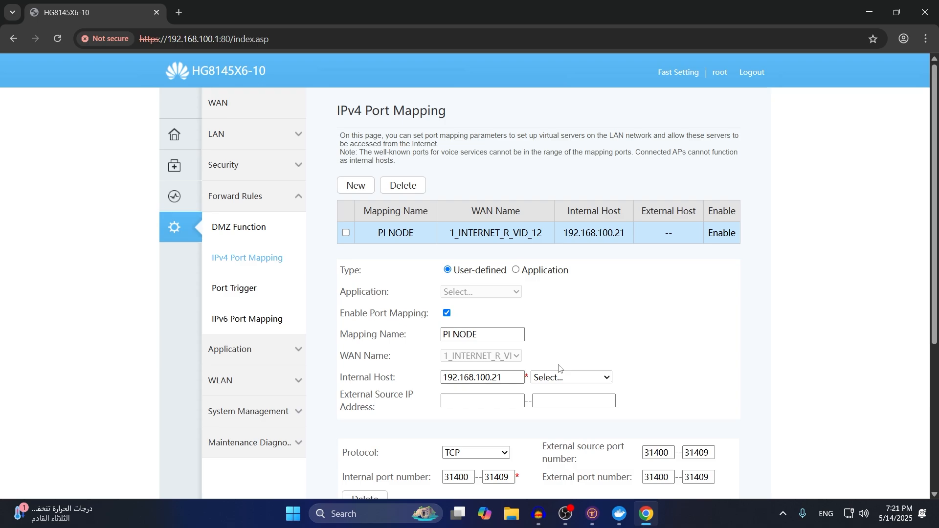
pyautogui.click(582, 378)
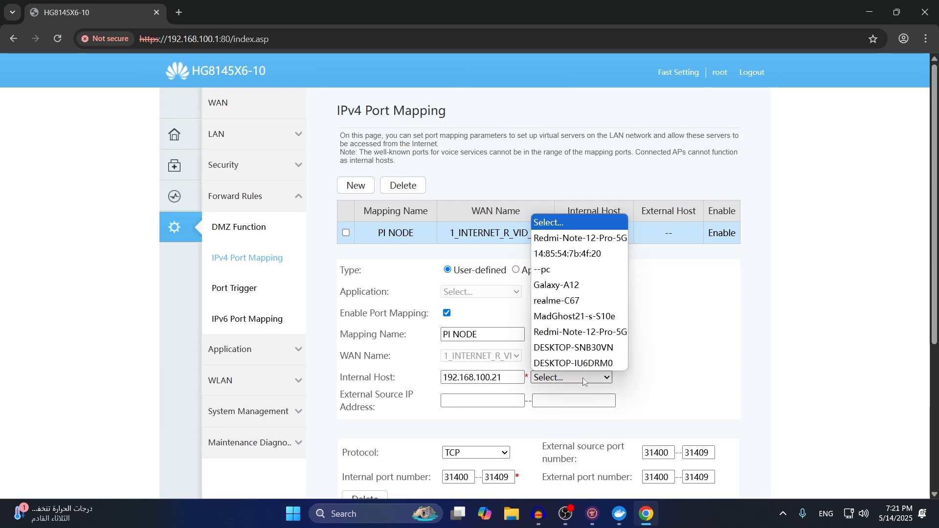
pyautogui.click(671, 363)
pyautogui.scroll(-1, 645, 368)
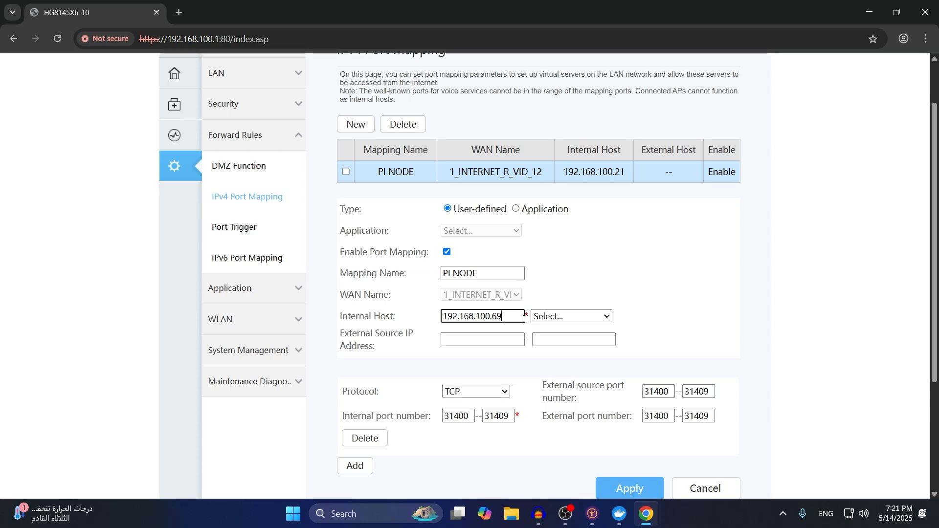
# Try DESKTOP-SNB30VN and DESKTOP-IU6DRM0 as the internal host device and settle on --pc at 192.168.100.69.
pyautogui.click(563, 316)
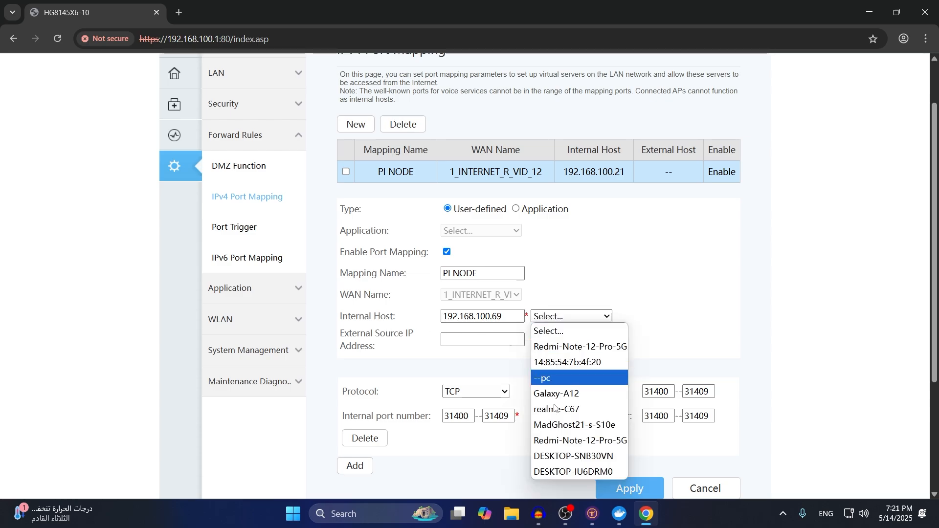
pyautogui.click(570, 456)
pyautogui.click(571, 316)
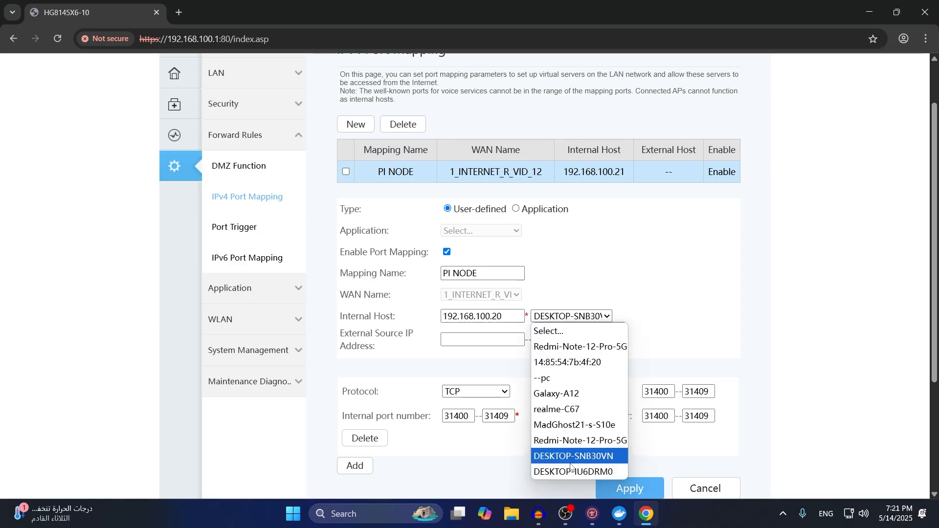
pyautogui.click(570, 472)
pyautogui.click(563, 318)
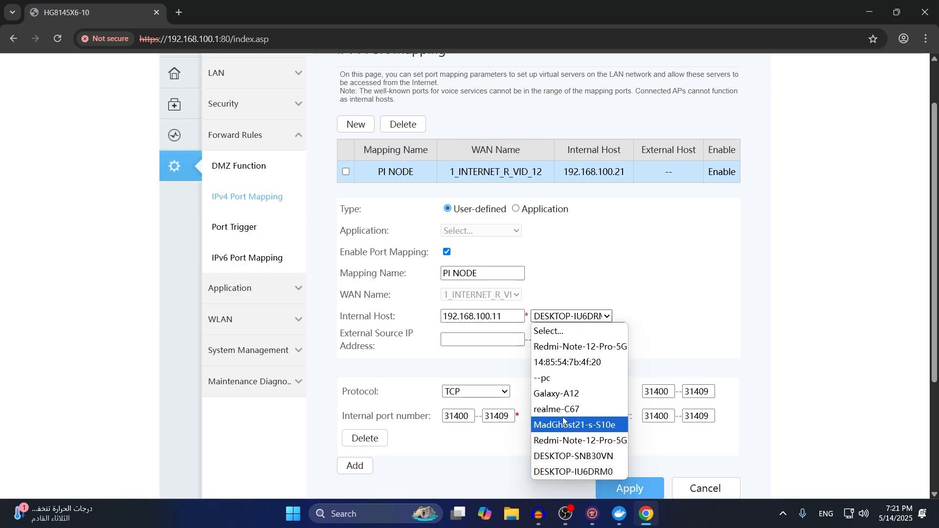
pyautogui.click(562, 378)
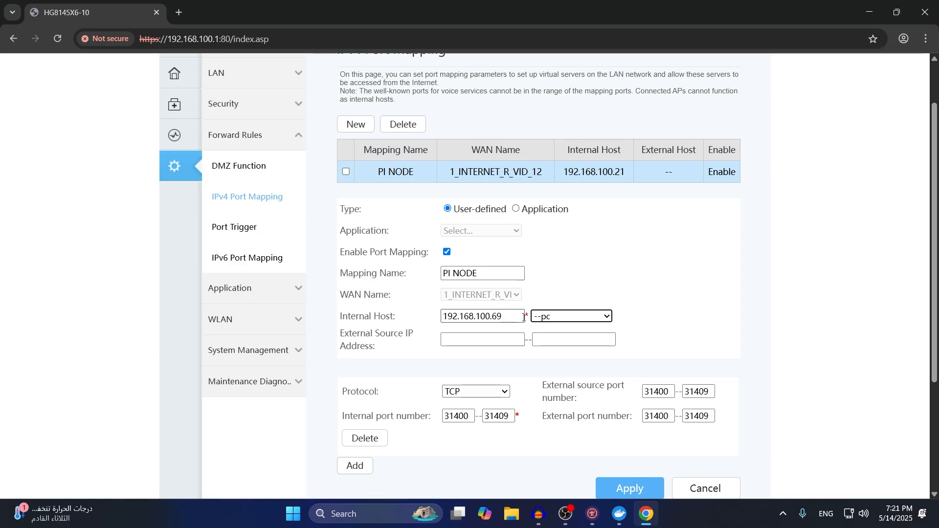
# Review the mapping's protocol options and keep TCP for the port range.
pyautogui.scroll(-2, 464, 450)
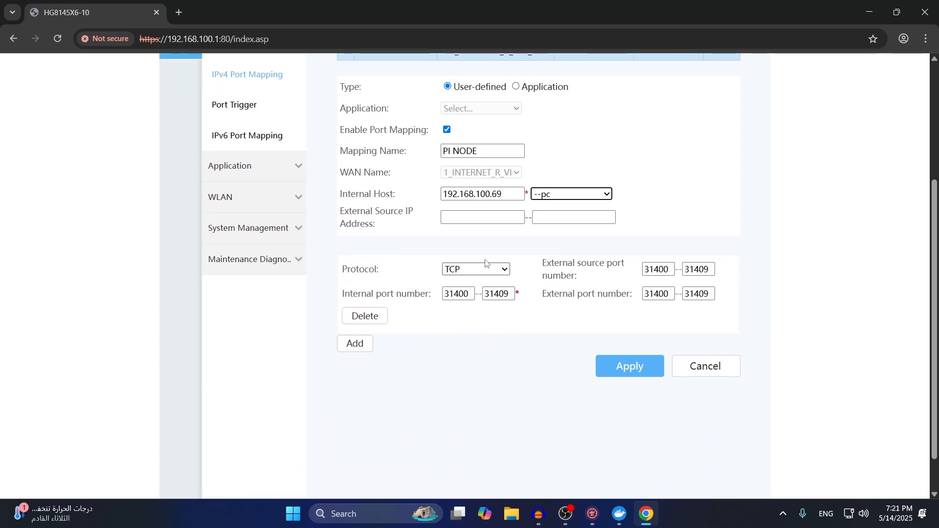
pyautogui.click(484, 270)
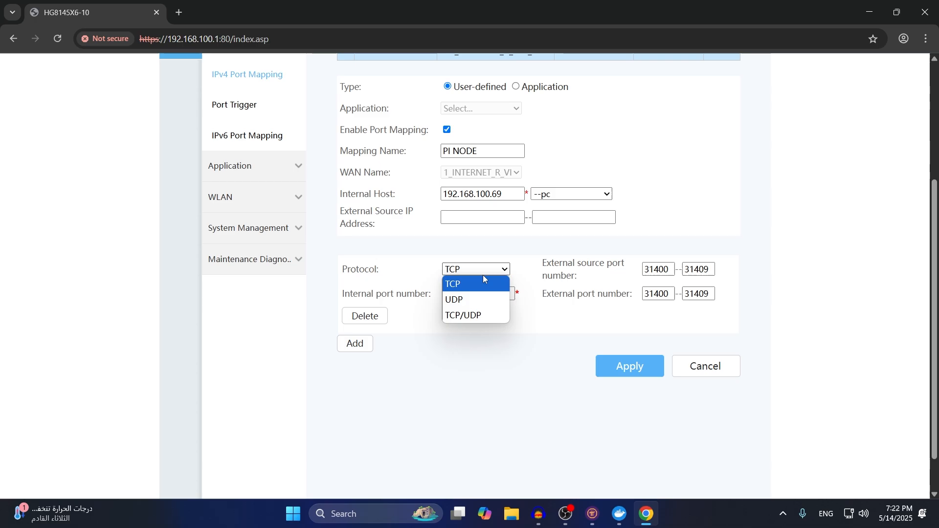
pyautogui.click(483, 277)
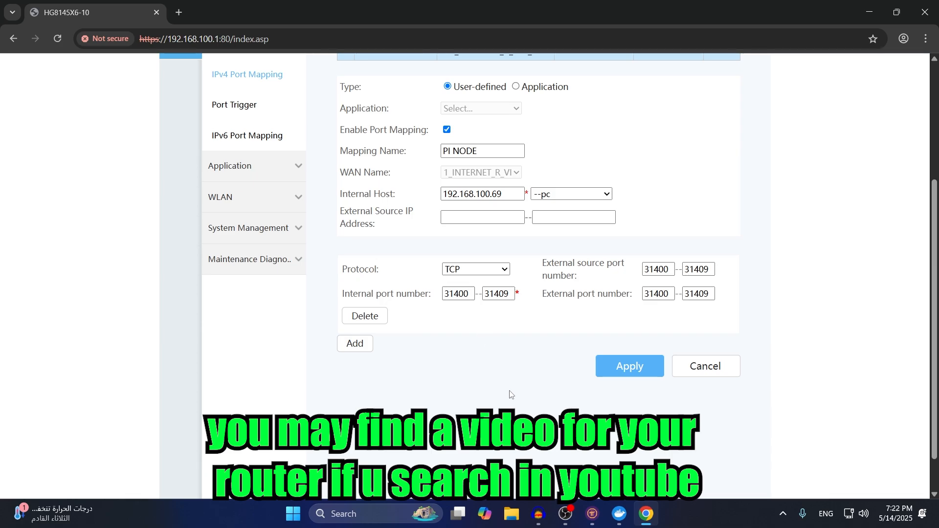
# Check the required router ports in Pi Node's tech setup and apply the PI NODE mapping on the router page.
pyautogui.click(592, 513)
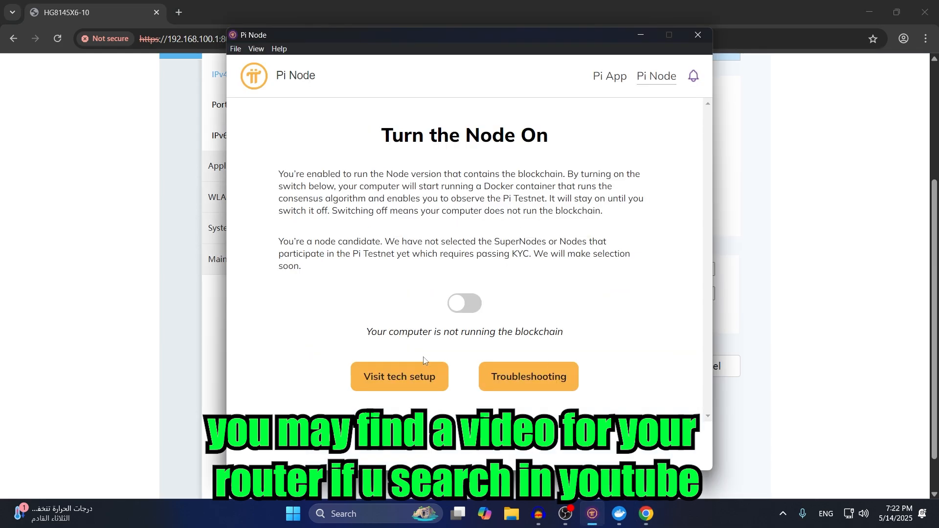
pyautogui.click(409, 377)
pyautogui.click(424, 363)
pyautogui.scroll(-4, 366, 293)
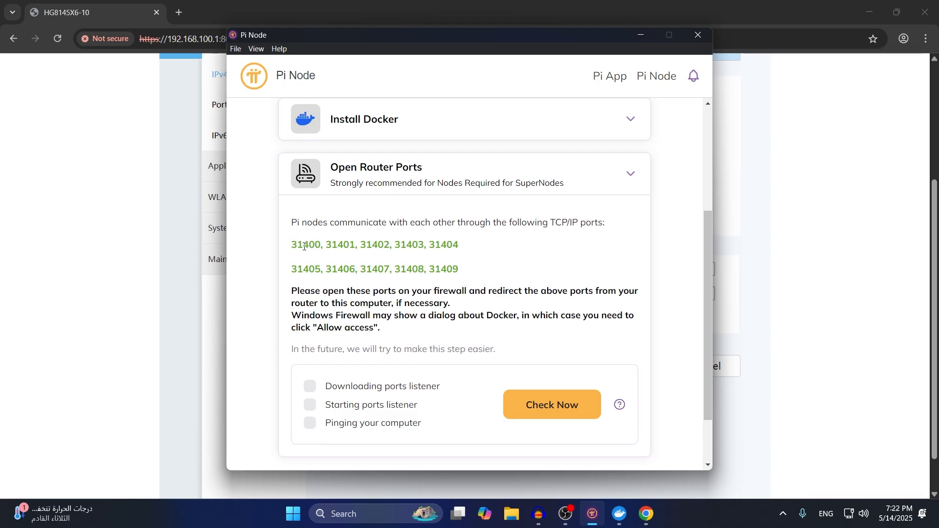
pyautogui.hotkey('alt', 'Tab')
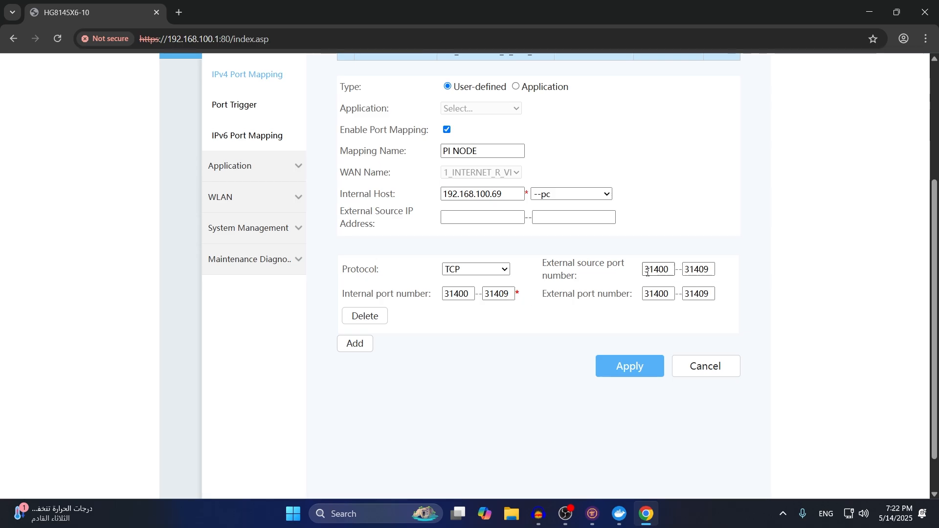
pyautogui.click(627, 365)
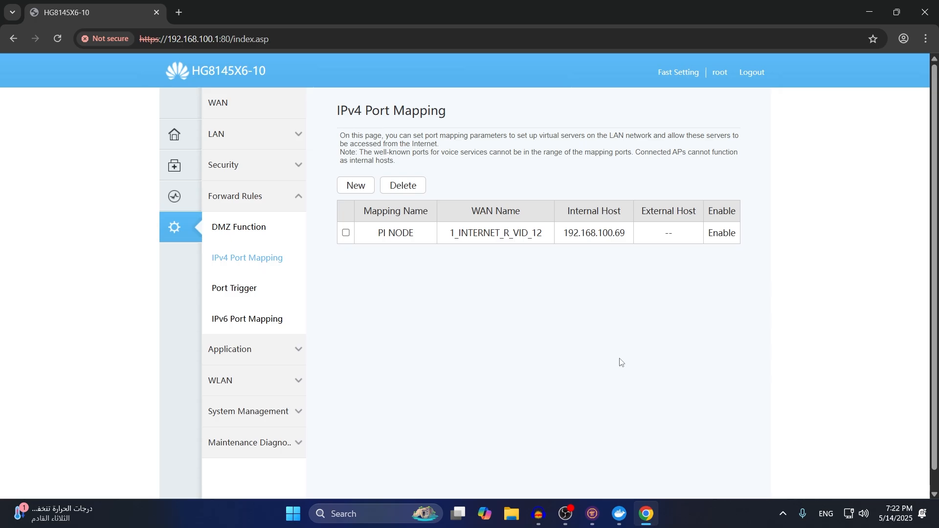
# Open the existing port trigger rule and apply it with TCP and ports 31400 to 31409.
pyautogui.click(281, 293)
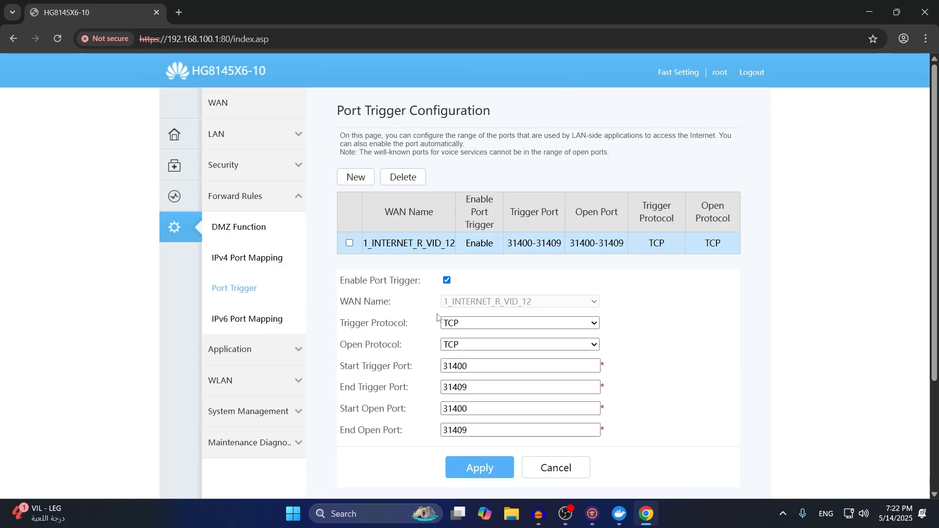
pyautogui.scroll(-1, 436, 311)
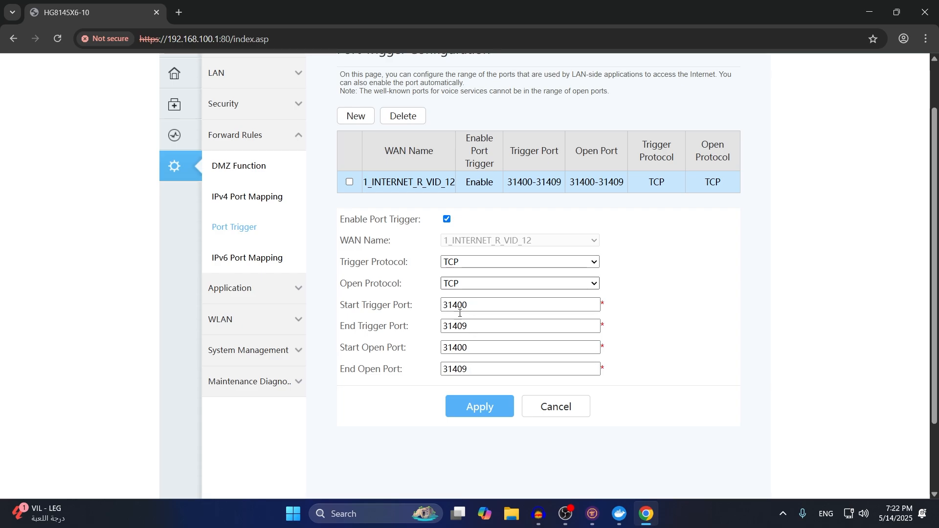
pyautogui.click(468, 398)
# Disable DMZ for the 1_INTERNET_R_VID_12 entry and apply the change.
pyautogui.click(280, 231)
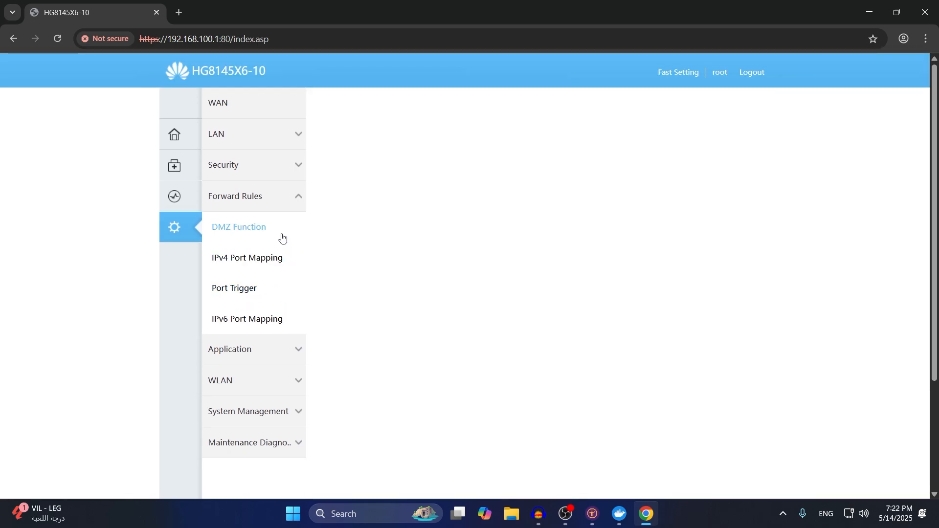
pyautogui.click(462, 226)
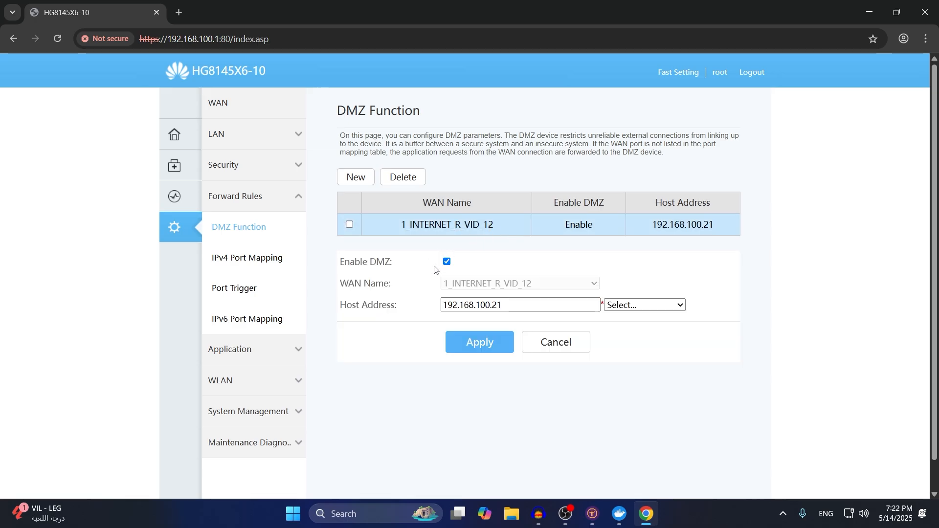
pyautogui.click(449, 264)
pyautogui.click(476, 338)
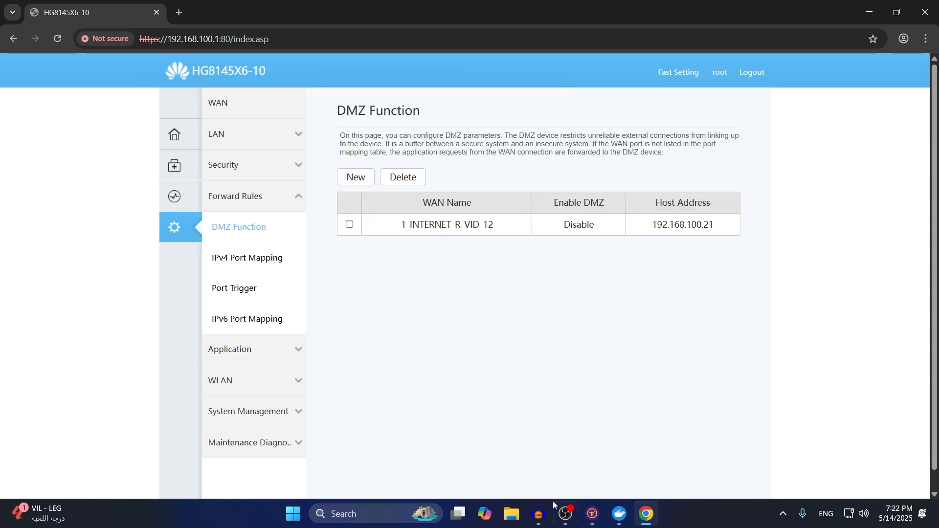
# Switch to Pi Node and run the port check in the Open Router Ports section.
pyautogui.click(592, 514)
pyautogui.scroll(-2, 511, 380)
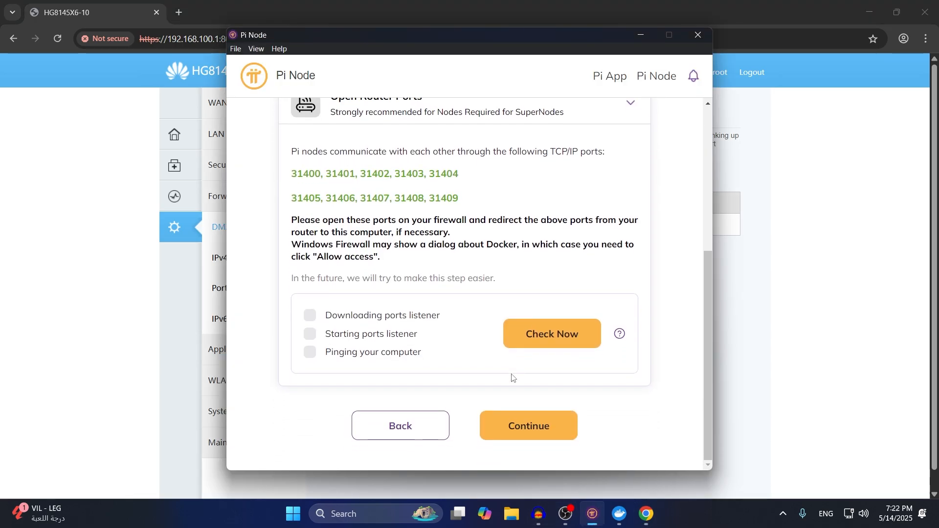
pyautogui.click(534, 345)
pyautogui.scroll(2, 523, 309)
pyautogui.scroll(-3, 524, 309)
pyautogui.scroll(1, 465, 322)
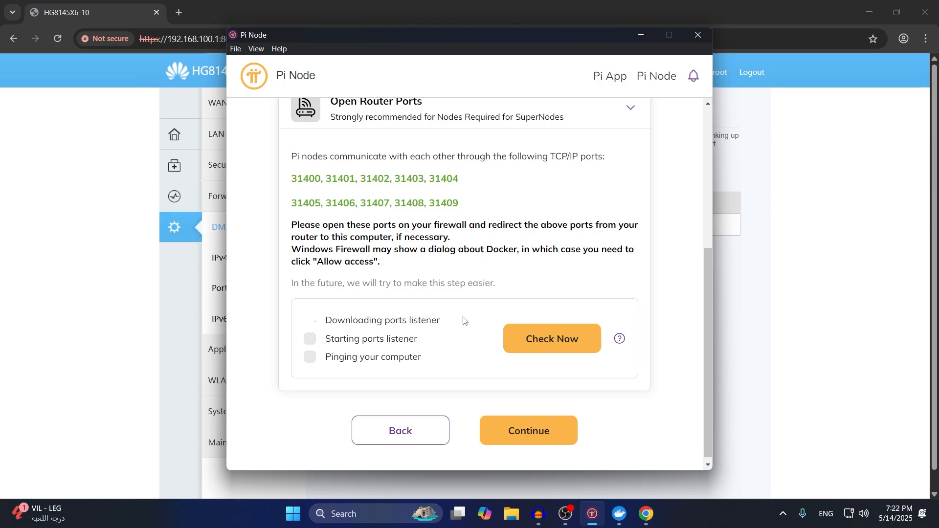
# Bring up Docker Desktop and place the Pi Node window partly beside it.
pyautogui.click(619, 514)
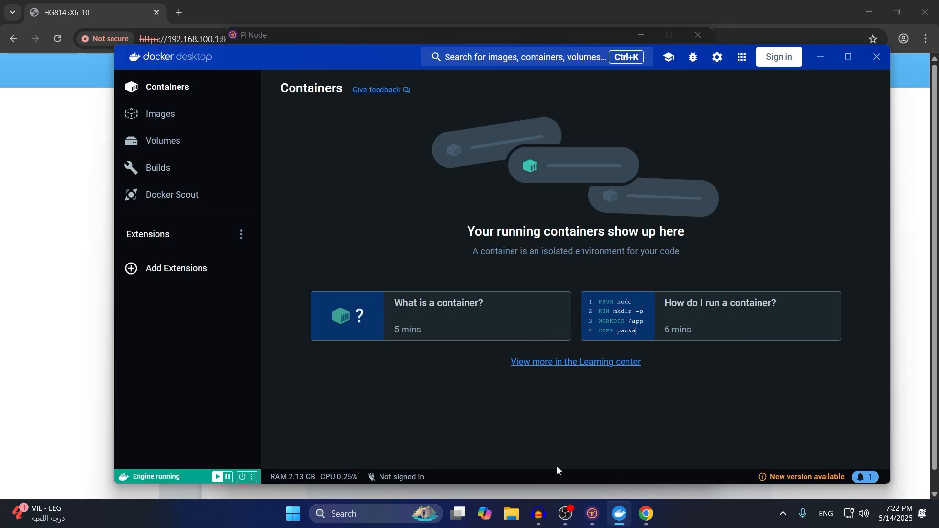
pyautogui.click(592, 514)
pyautogui.moveTo(456, 41); pyautogui.dragTo(361, 37)
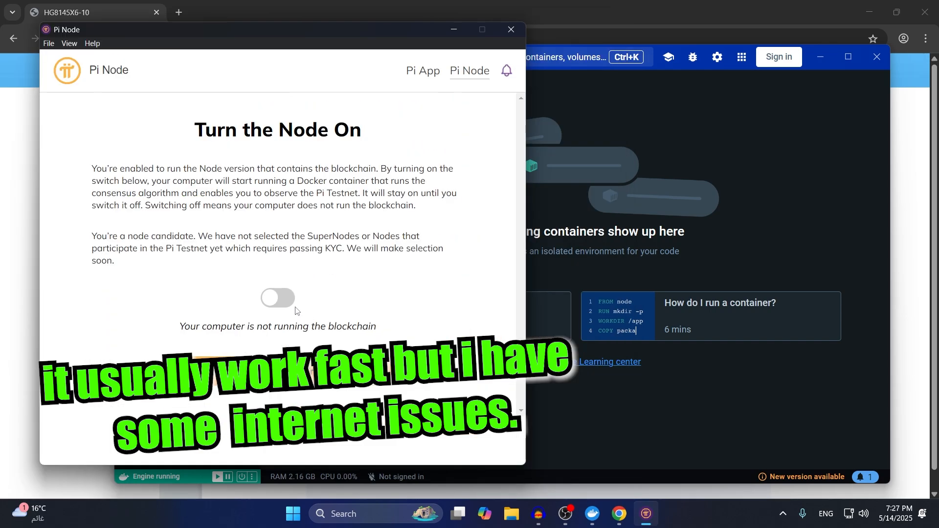
# Turn the Pi node on and allow Docker Desktop Backend through the Windows Firewall.
pyautogui.click(285, 300)
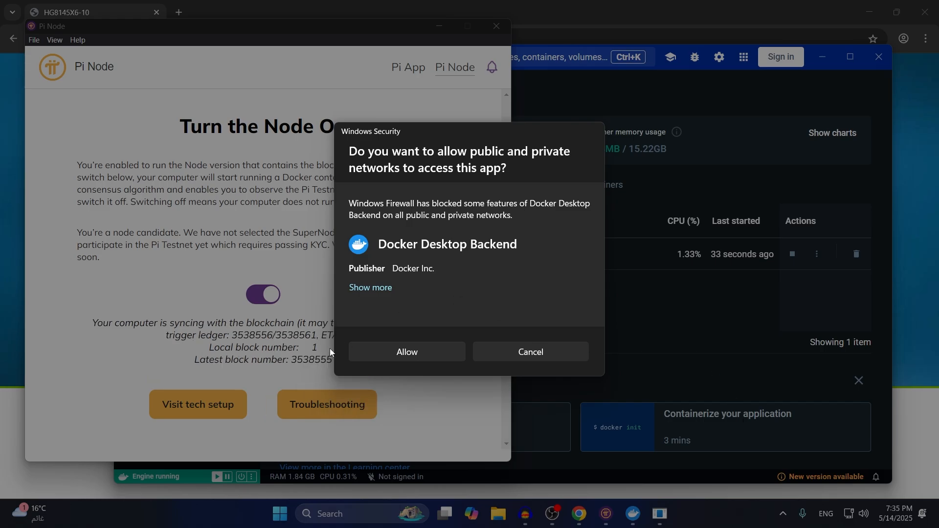
pyautogui.click(398, 361)
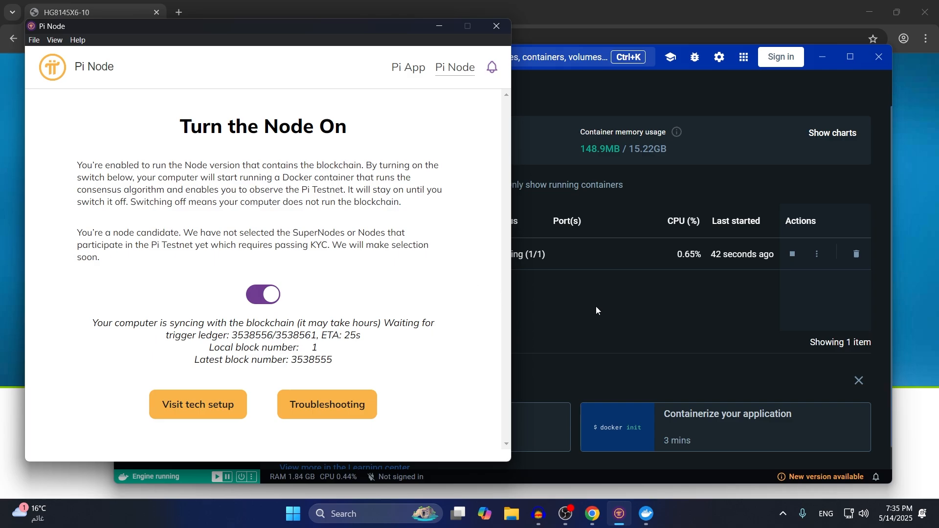
# Review the router ports check in the tech setup and continue back to the node page.
pyautogui.click(214, 405)
pyautogui.click(250, 369)
pyautogui.scroll(-5, 249, 347)
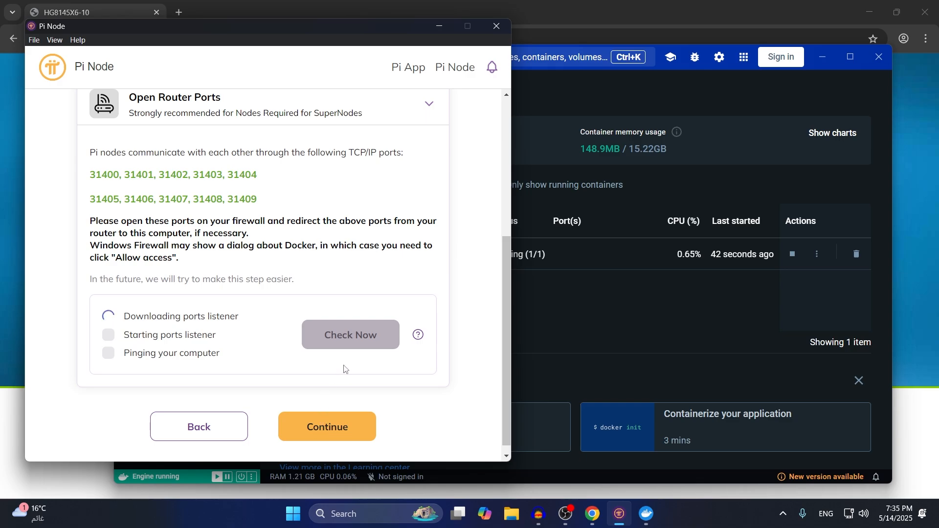
pyautogui.click(323, 415)
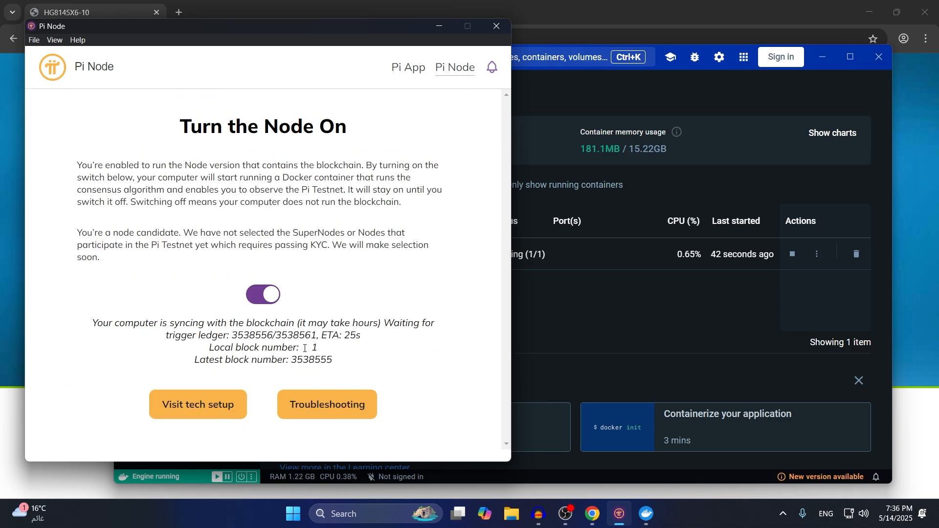
# Open the node's Troubleshooting page and examine the diagnostics info and the blockchain API service option.
pyautogui.click(331, 401)
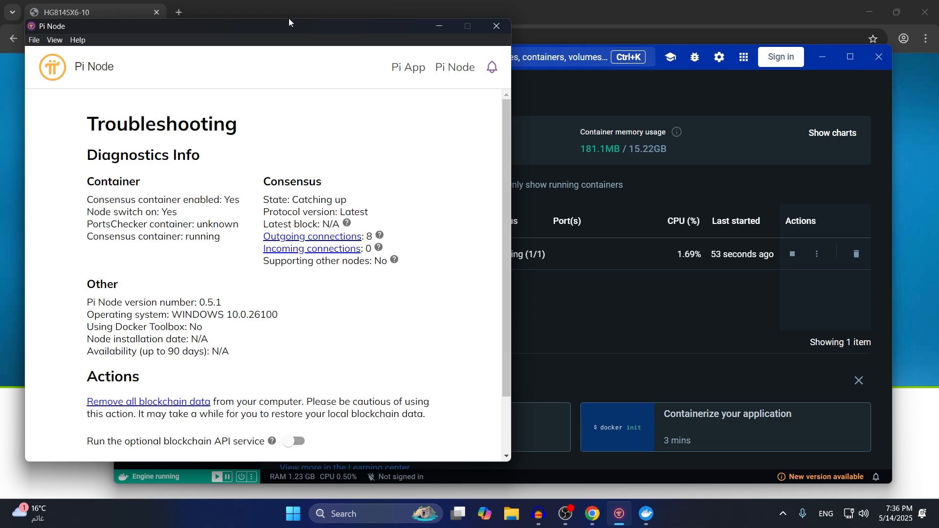
pyautogui.moveTo(295, 30); pyautogui.dragTo(476, 31)
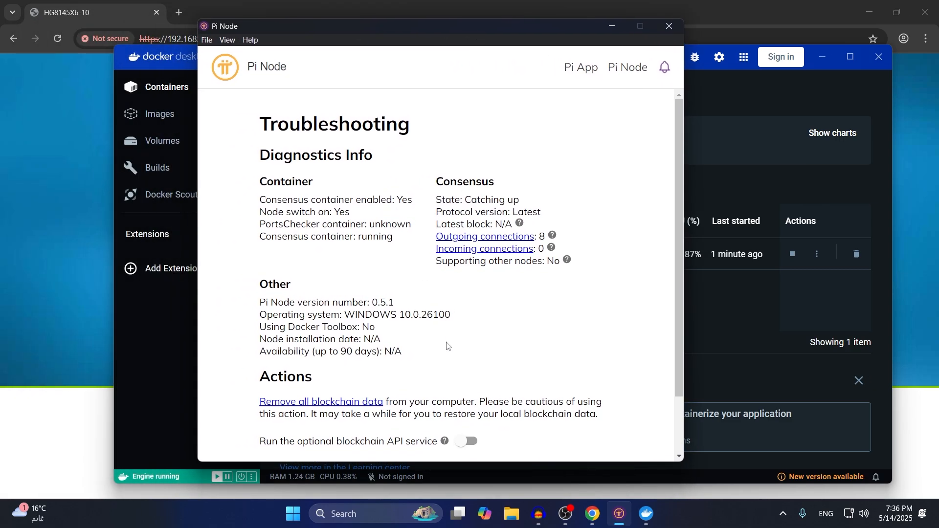
pyautogui.scroll(-2, 459, 337)
pyautogui.moveTo(445, 374)
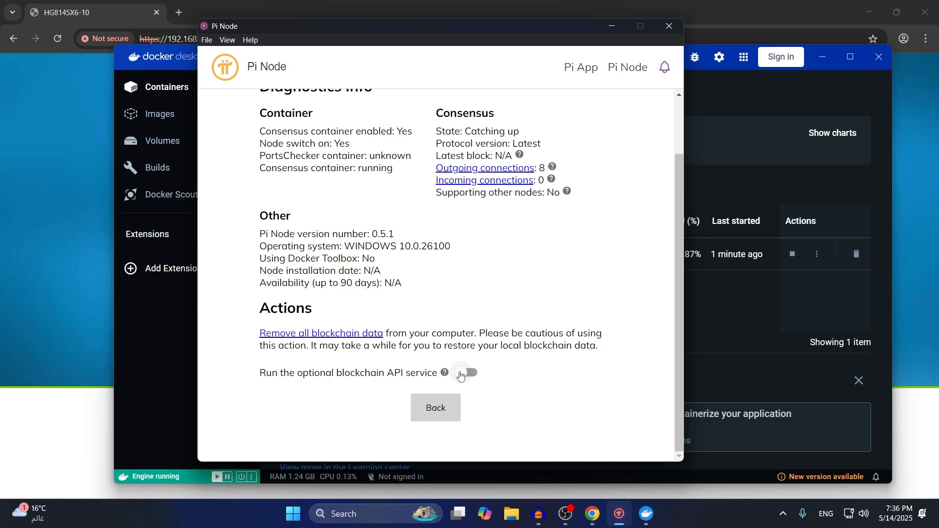
# Check the drives' free space under This PC in File Explorer and enable Pi Node's optional blockchain API service.
pyautogui.click(513, 518)
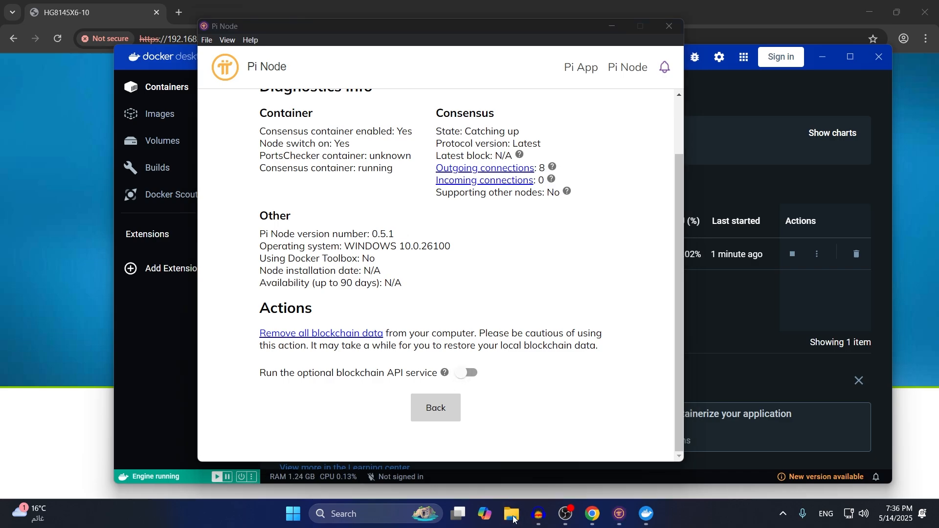
pyautogui.click(198, 383)
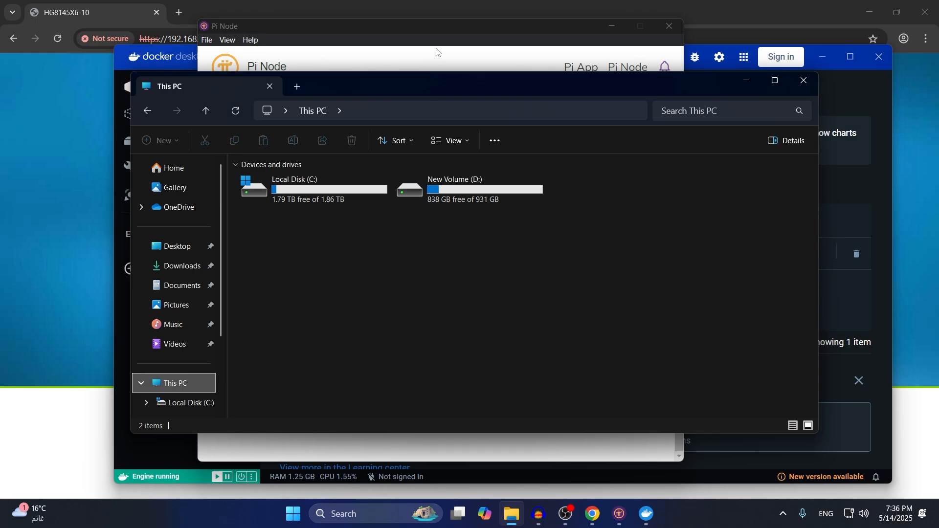
pyautogui.click(453, 59)
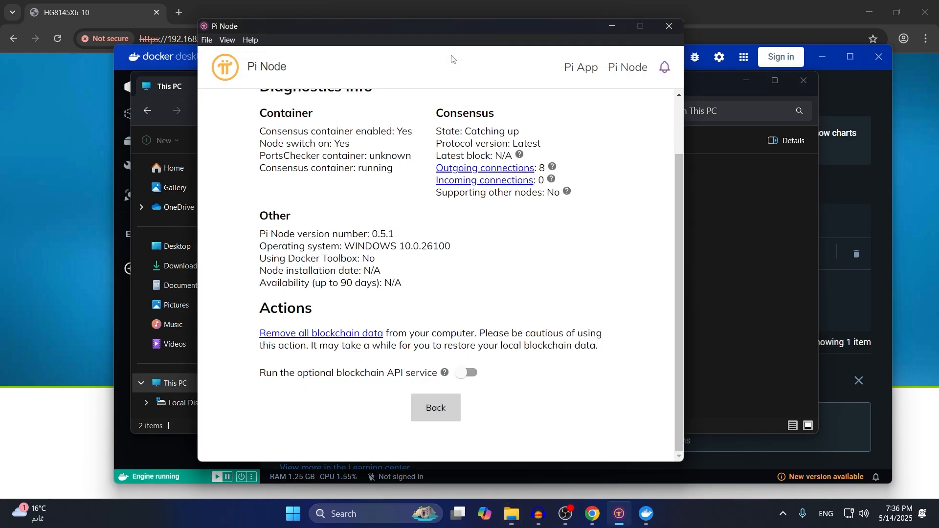
pyautogui.click(469, 375)
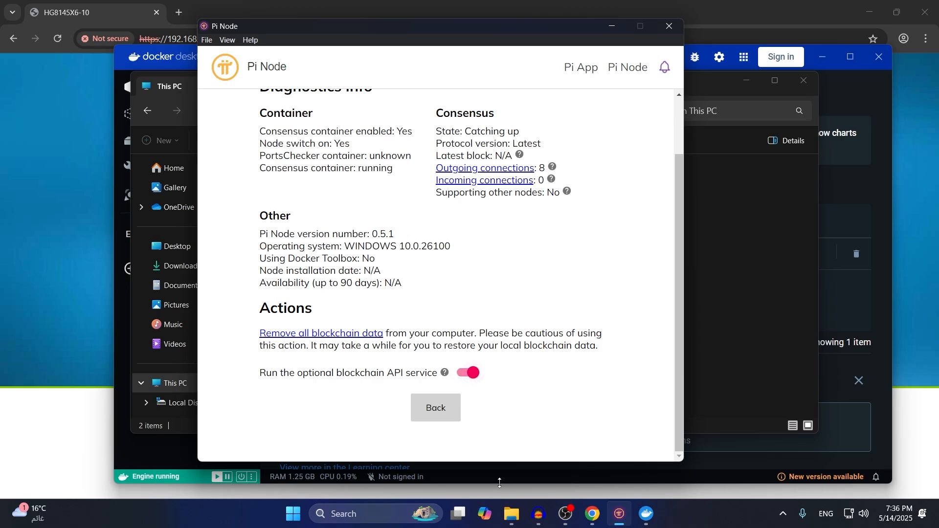
pyautogui.click(511, 513)
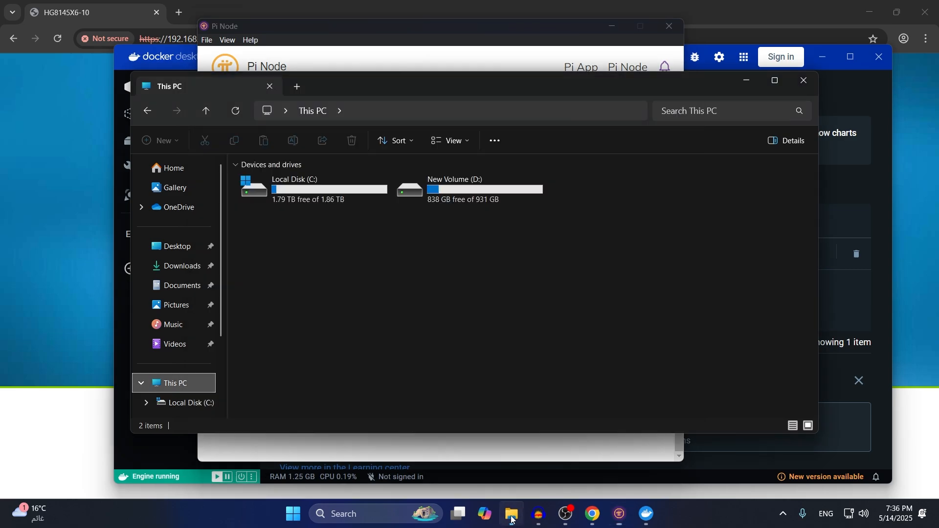
# Open Command Prompt, run the wmic command to test whether it is available, and close Command Prompt.
pyautogui.click(404, 55)
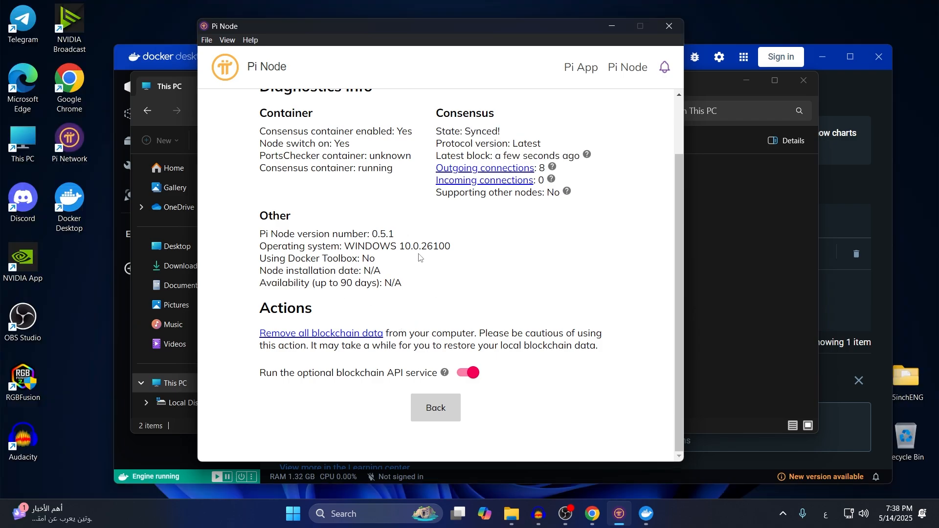
pyautogui.hotkey('alt', 'shift')
pyautogui.press('super')
pyautogui.write('wmi')
pyautogui.press('BackSpace')
pyautogui.press('BackSpace')
pyautogui.press('BackSpace')
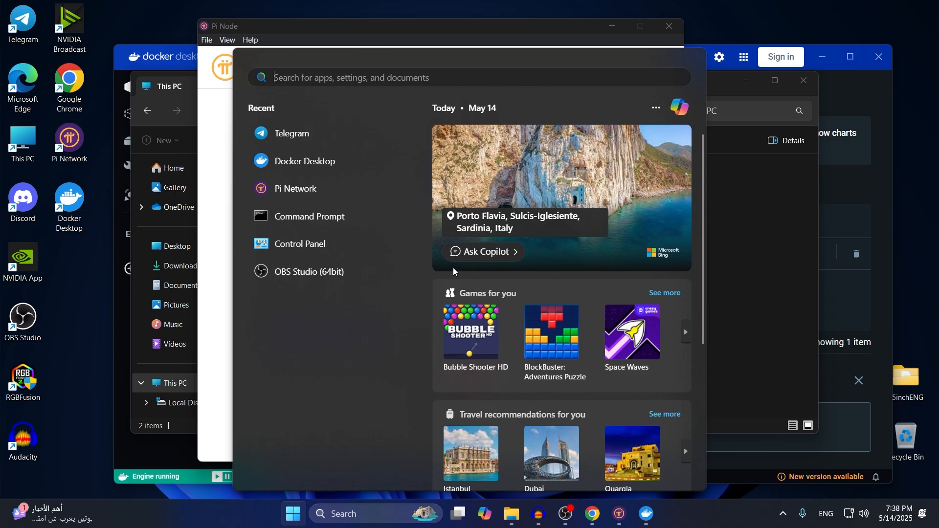
pyautogui.write('cmd')
pyautogui.press('Return')
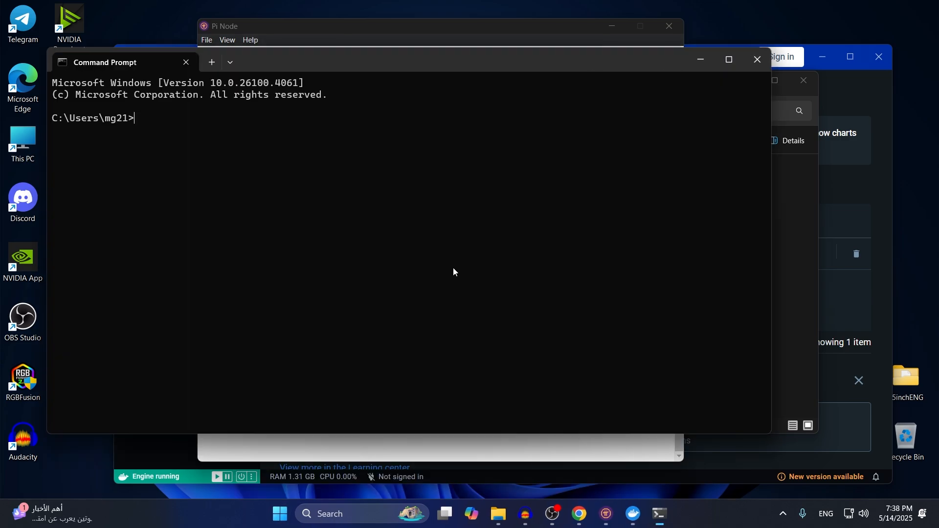
pyautogui.write('wmic')
pyautogui.press('Return')
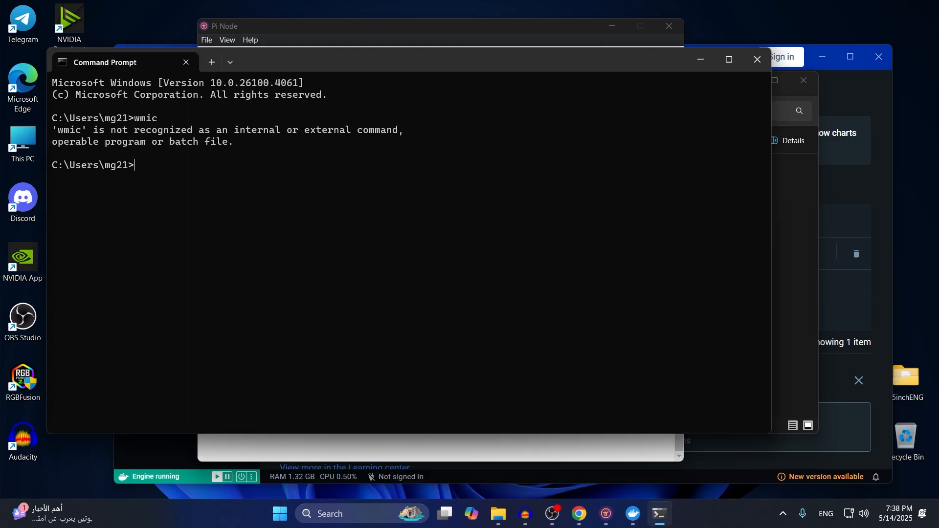
pyautogui.click(757, 59)
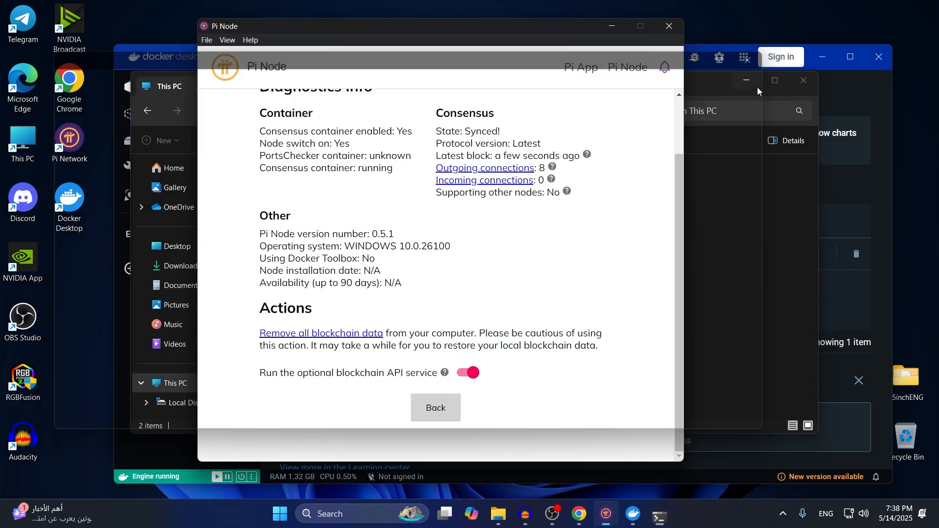
# Open the Optional features page in Windows Settings, find the WMIC feature and add it.
pyautogui.press('super')
pyautogui.write('optional features')
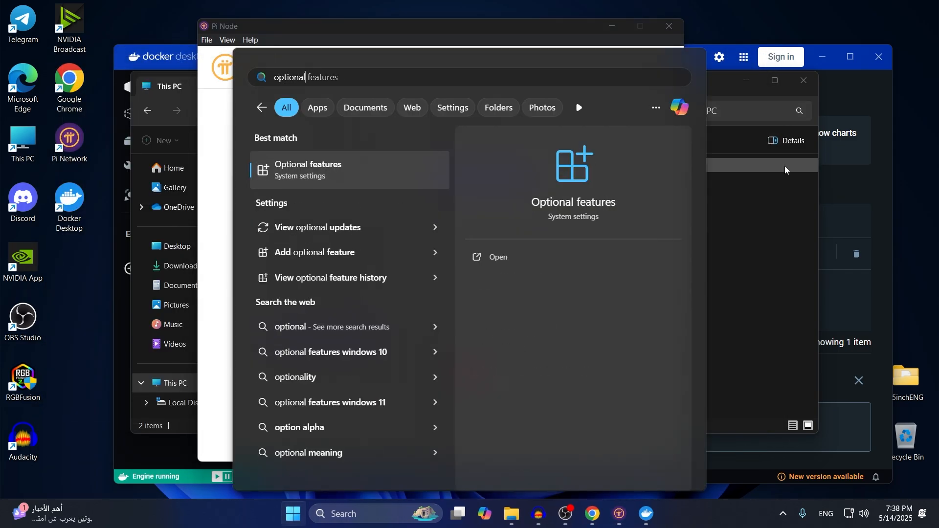
pyautogui.press('Return')
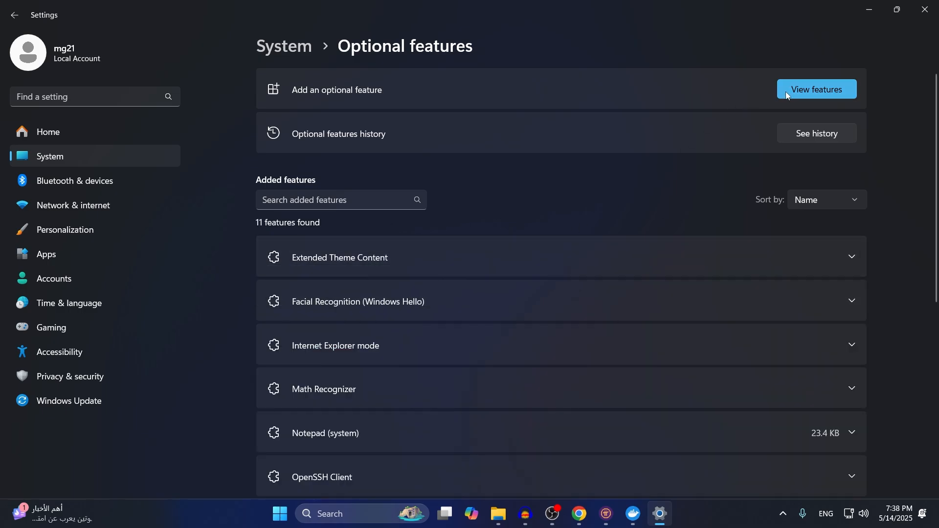
pyautogui.click(803, 93)
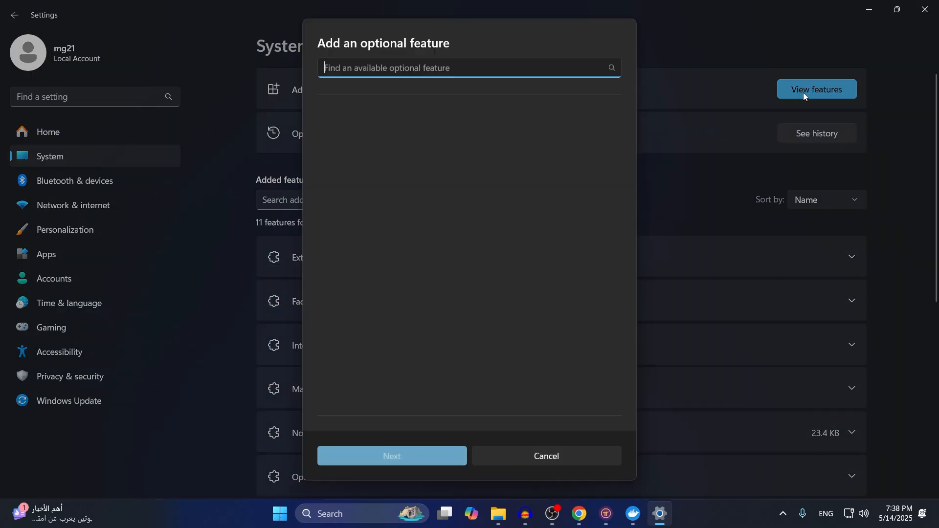
pyautogui.write('wmic')
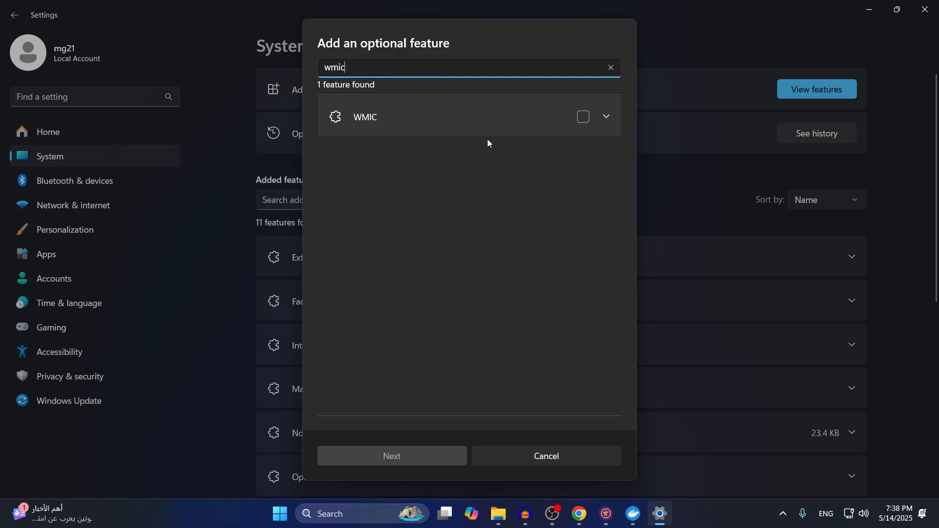
pyautogui.click(509, 127)
pyautogui.click(583, 117)
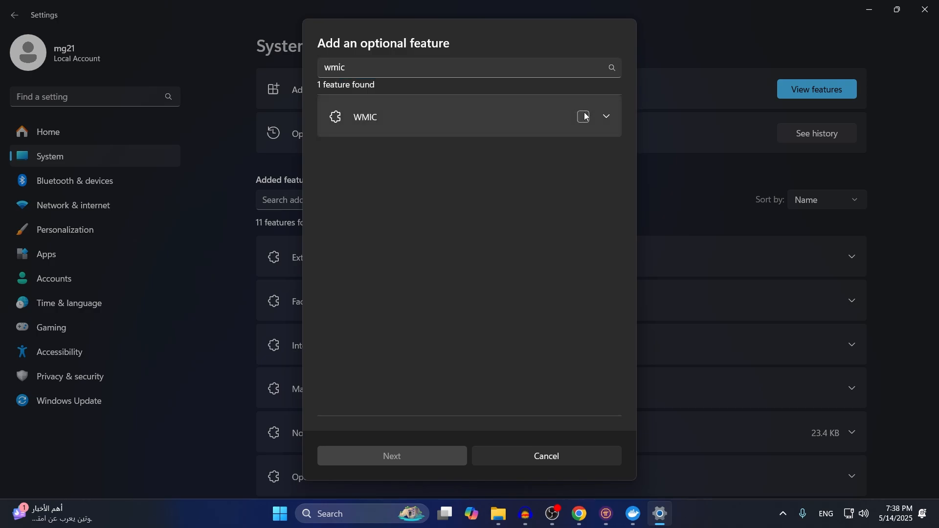
pyautogui.click(384, 457)
pyautogui.click(388, 457)
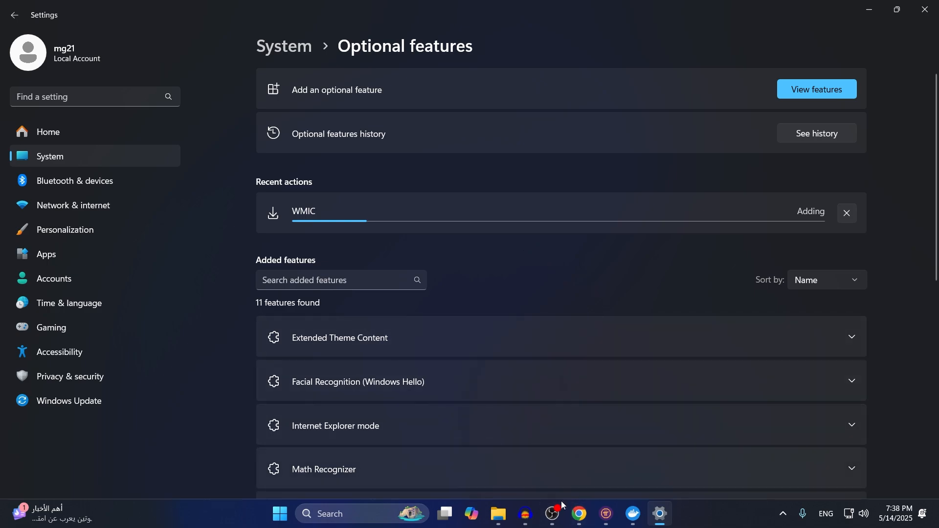
# Switch to Pi Node, leave the Troubleshooting page and turn the node off.
pyautogui.click(606, 513)
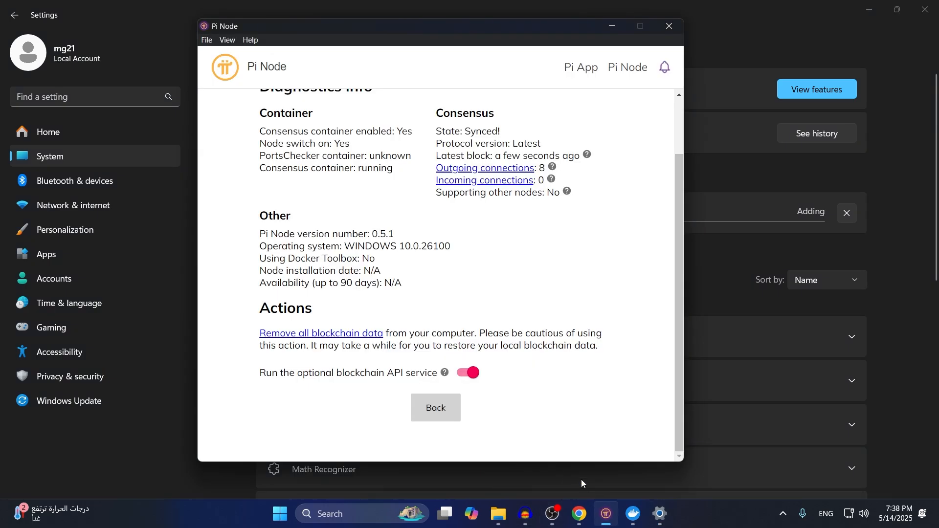
pyautogui.click(435, 413)
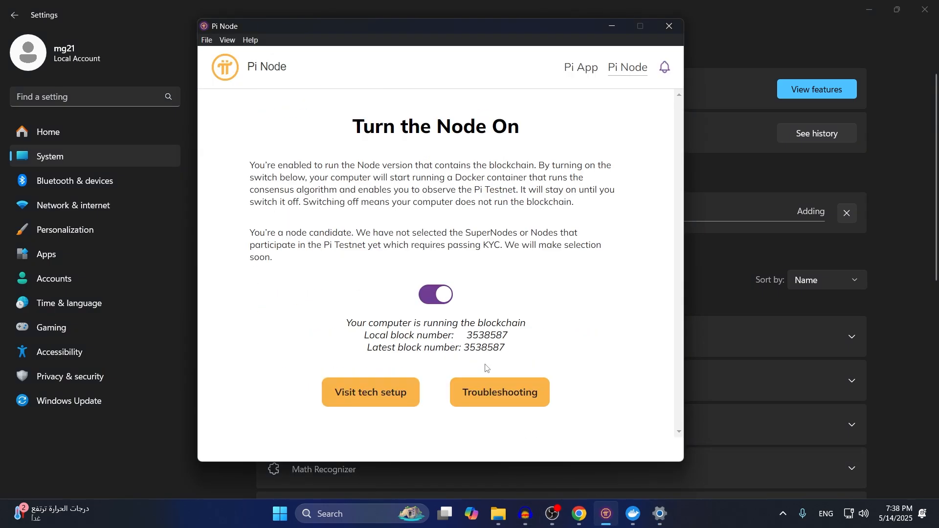
pyautogui.click(489, 392)
pyautogui.scroll(-3, 419, 430)
pyautogui.click(430, 413)
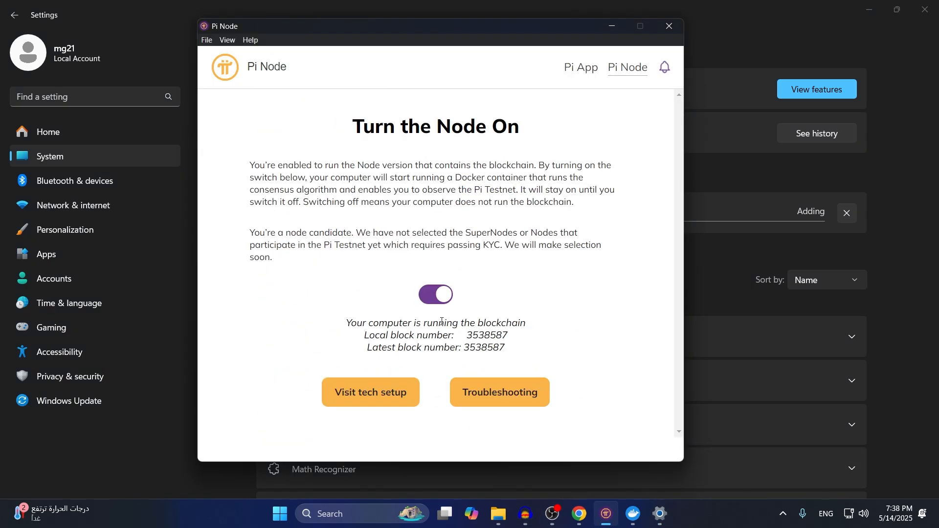
pyautogui.click(361, 393)
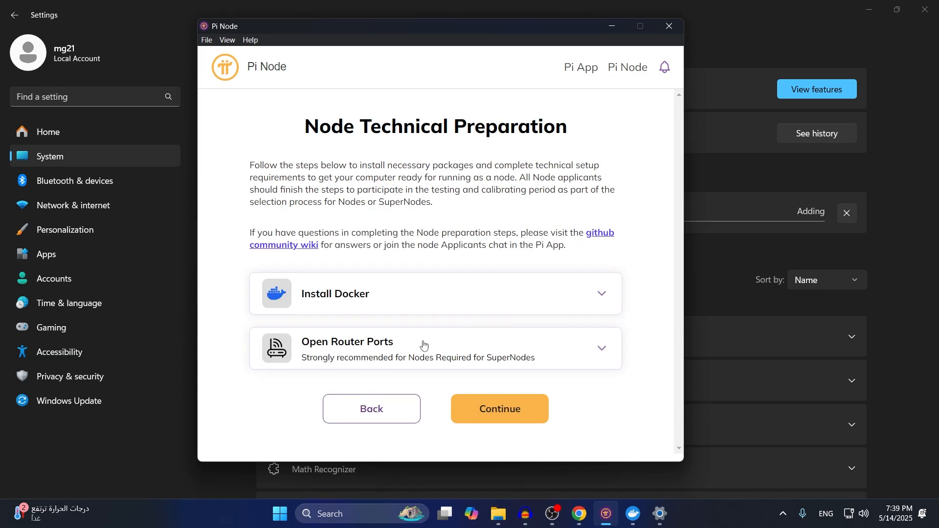
pyautogui.click(460, 399)
pyautogui.click(437, 294)
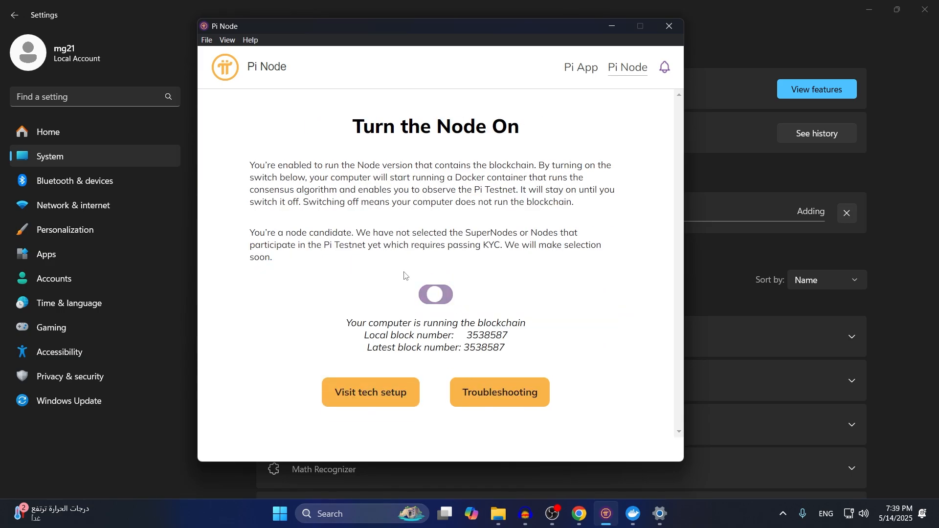
# Review the diagnostics info on Pi Node's Troubleshooting page and check the progress of adding WMIC in Windows Settings.
pyautogui.click(501, 405)
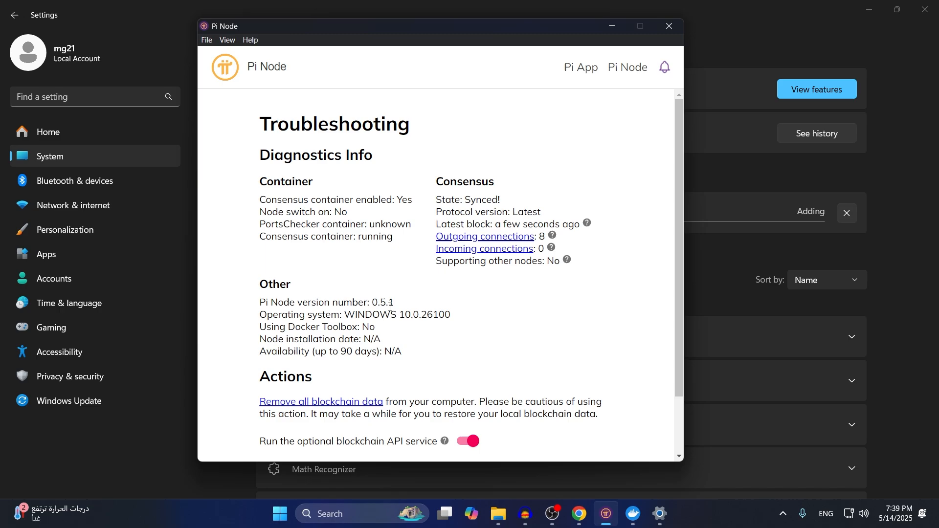
pyautogui.scroll(-1, 409, 301)
pyautogui.scroll(-1, 408, 302)
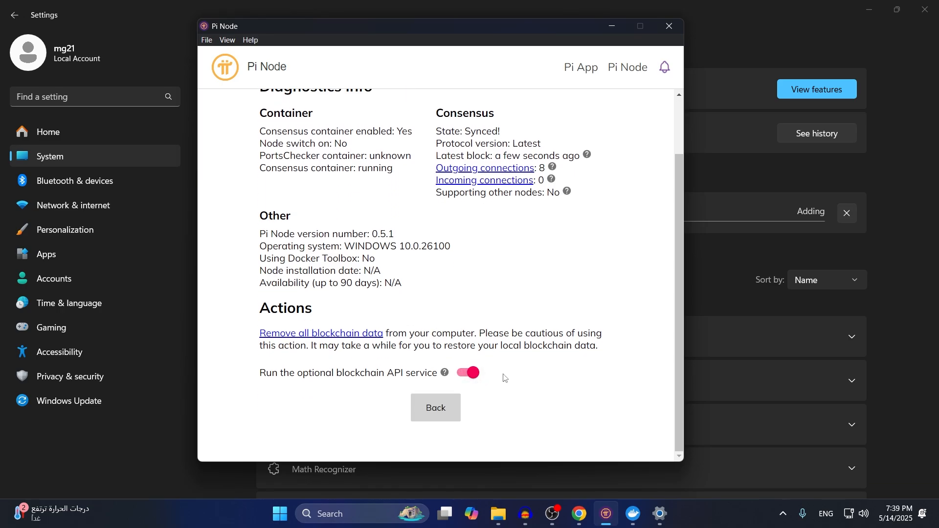
pyautogui.click(727, 244)
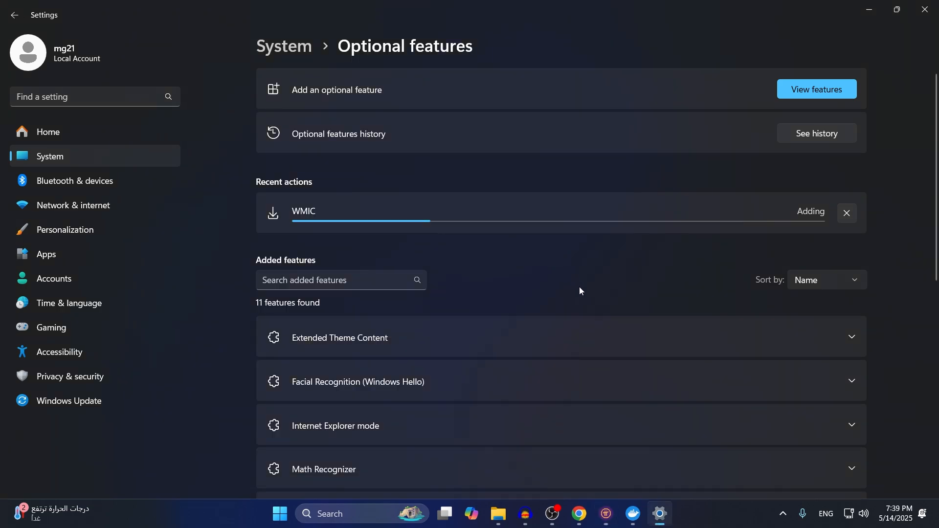
# Return to Pi Node, expand Open Router Ports in the tech setup and run the ports check.
pyautogui.click(608, 511)
pyautogui.click(435, 418)
pyautogui.click(389, 390)
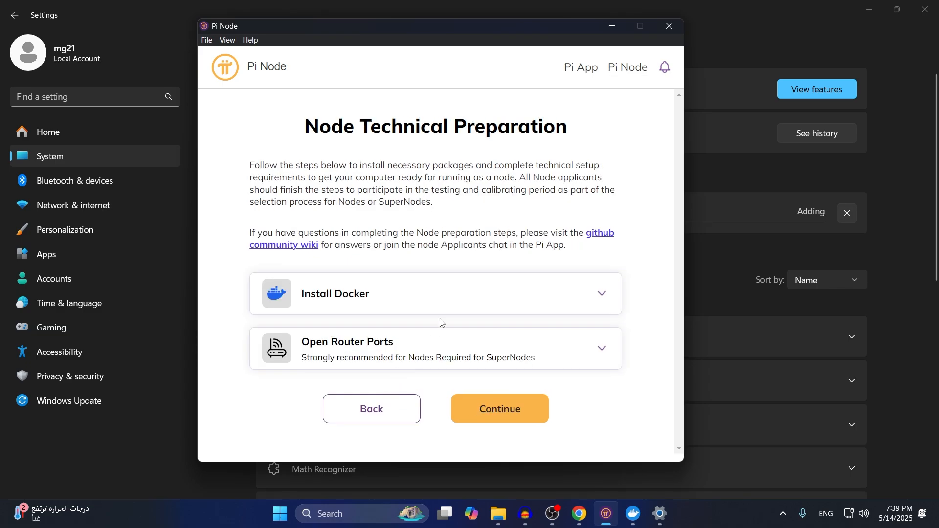
pyautogui.click(446, 344)
pyautogui.scroll(-4, 554, 265)
pyautogui.scroll(-1, 555, 265)
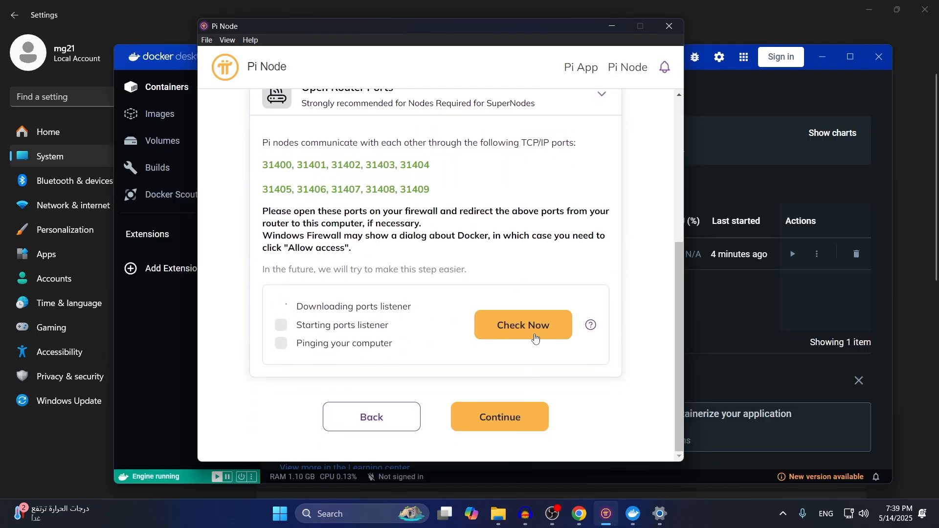
pyautogui.doubleClick(533, 335)
pyautogui.click(405, 317)
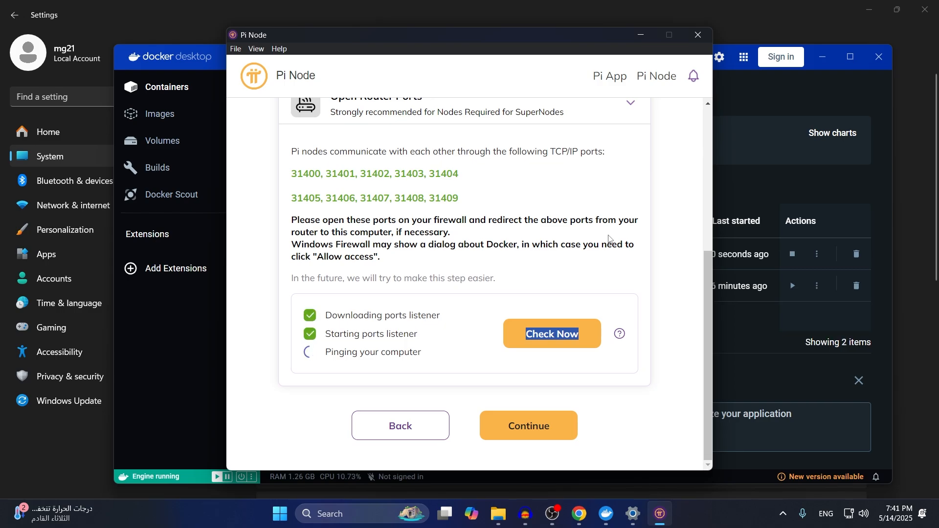
pyautogui.click(438, 256)
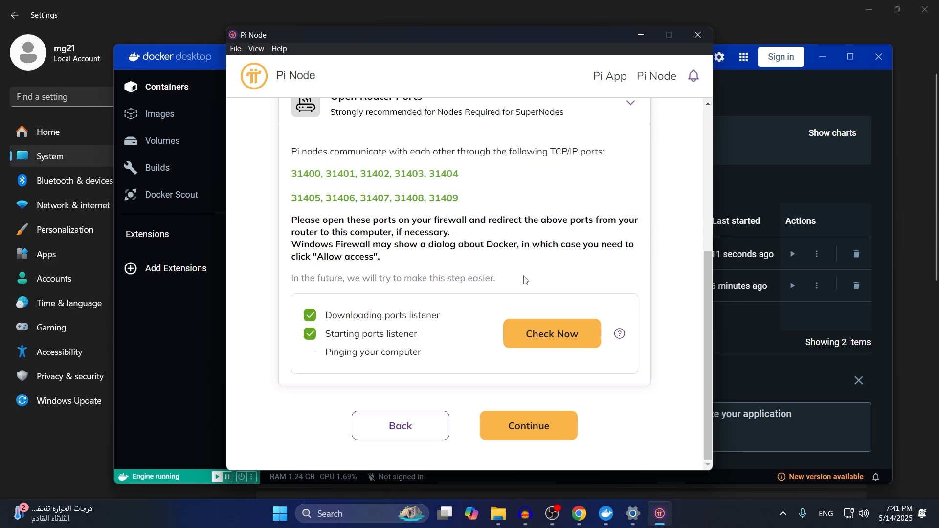
# Look at the containers in Docker Desktop, examine the status of ports 31400 to 31409 in Pi Node and continue to the node page.
pyautogui.click(720, 304)
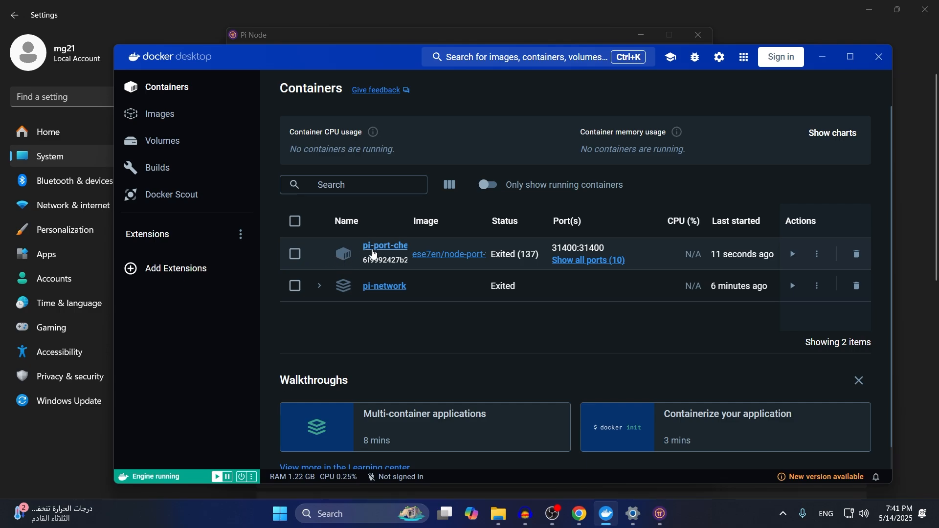
pyautogui.click(660, 513)
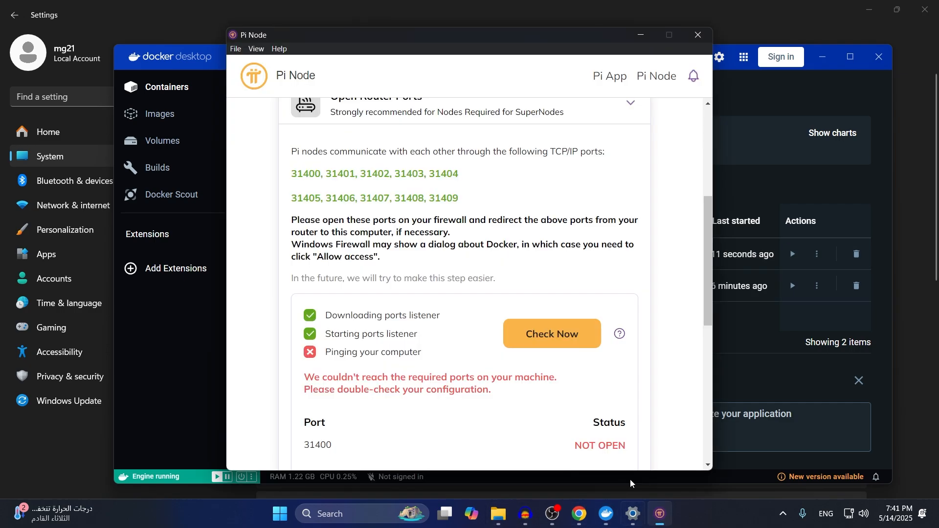
pyautogui.scroll(-8, 549, 369)
pyautogui.scroll(3, 570, 155)
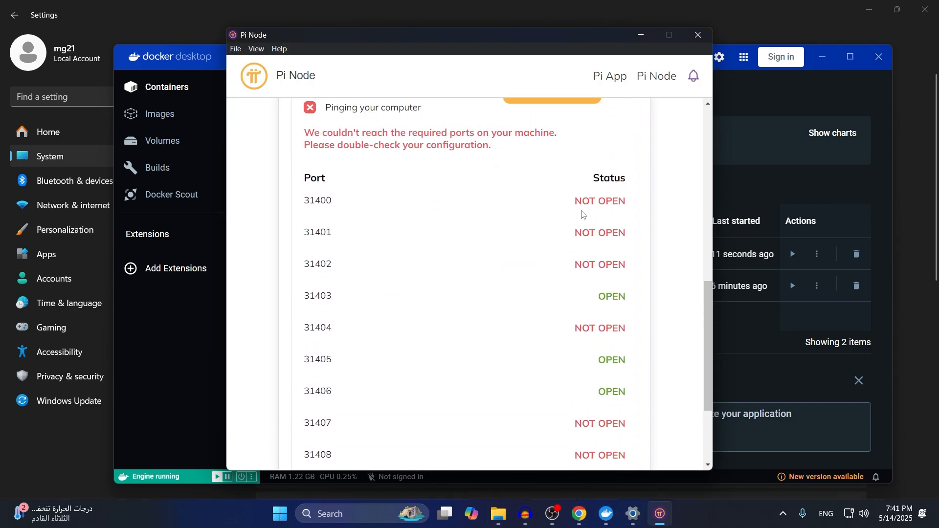
pyautogui.scroll(-1, 557, 282)
pyautogui.scroll(-3, 558, 282)
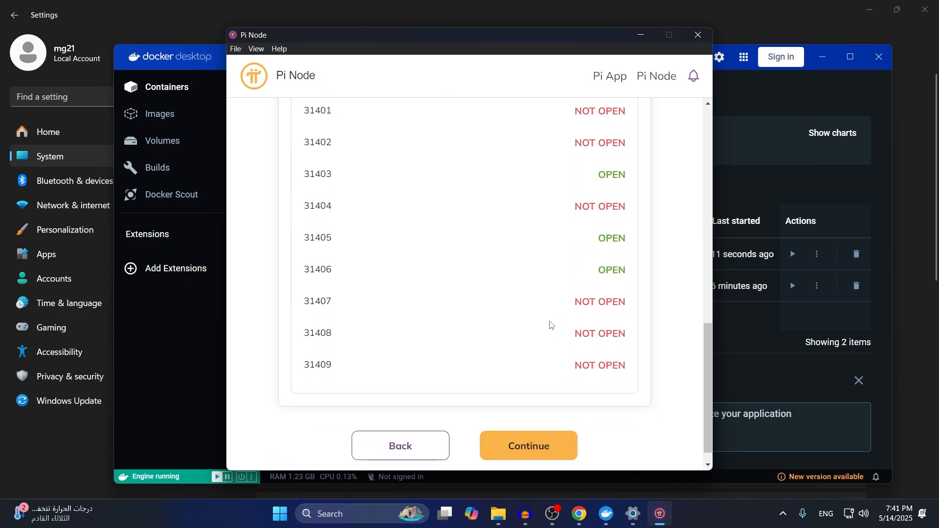
pyautogui.scroll(3, 551, 325)
pyautogui.scroll(-3, 541, 291)
pyautogui.click(520, 424)
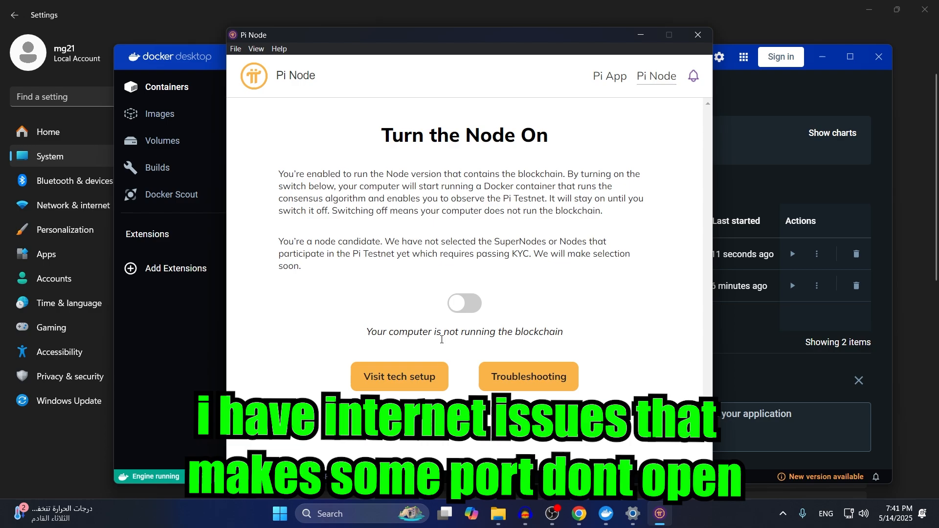
# Check WMIC's progress in Windows Settings, review the router ports results in Pi Node's tech setup and continue to the node page.
pyautogui.click(421, 371)
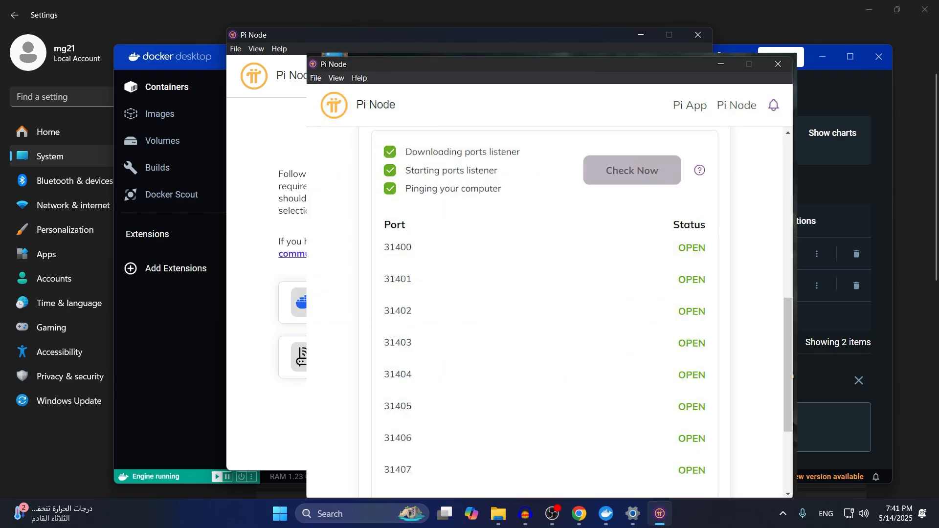
pyautogui.click(899, 229)
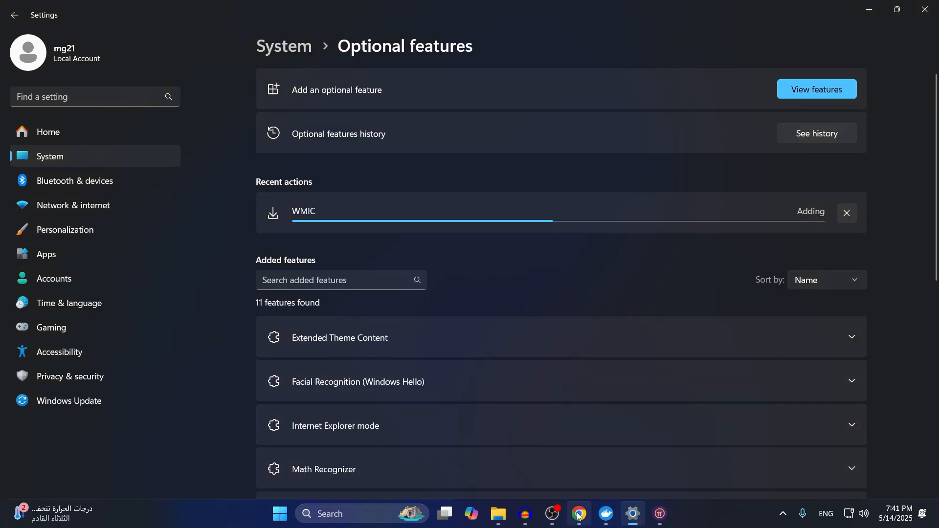
pyautogui.click(659, 514)
pyautogui.click(484, 352)
pyautogui.scroll(-10, 484, 351)
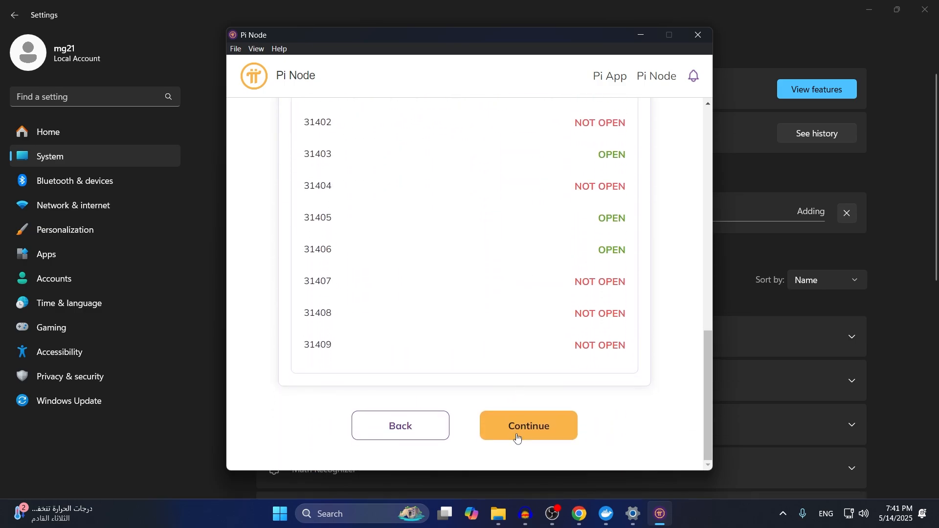
pyautogui.click(516, 430)
# Turn the node on, check the pi-network container in Docker Desktop and return to Pi Node.
pyautogui.click(467, 303)
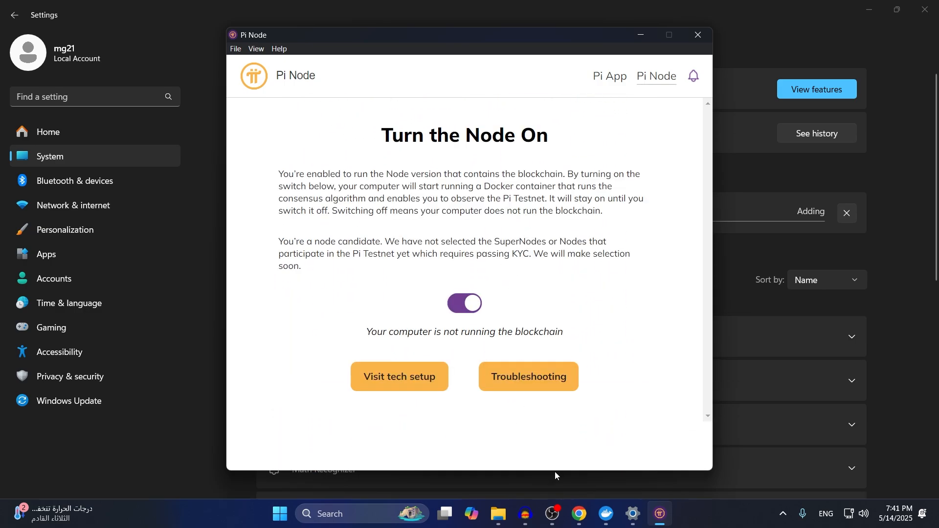
pyautogui.click(605, 513)
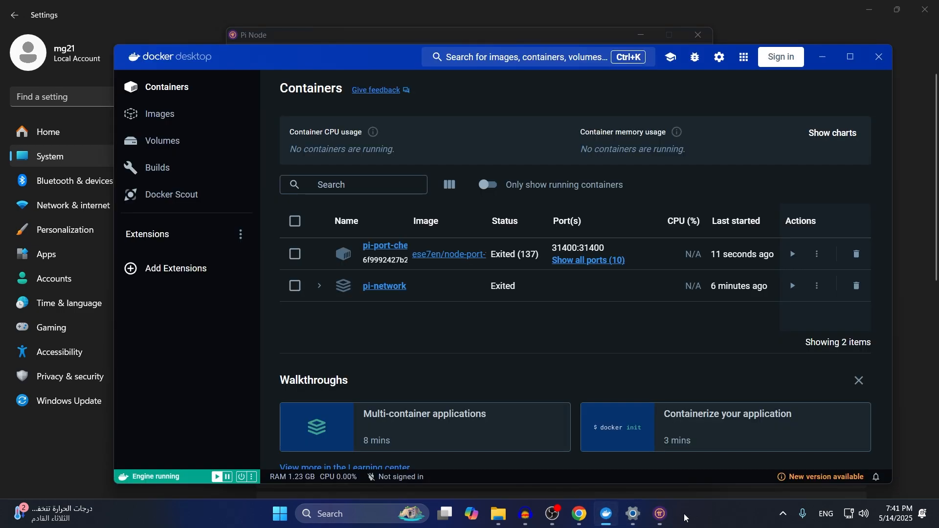
pyautogui.moveTo(605, 513); pyautogui.dragTo(661, 513)
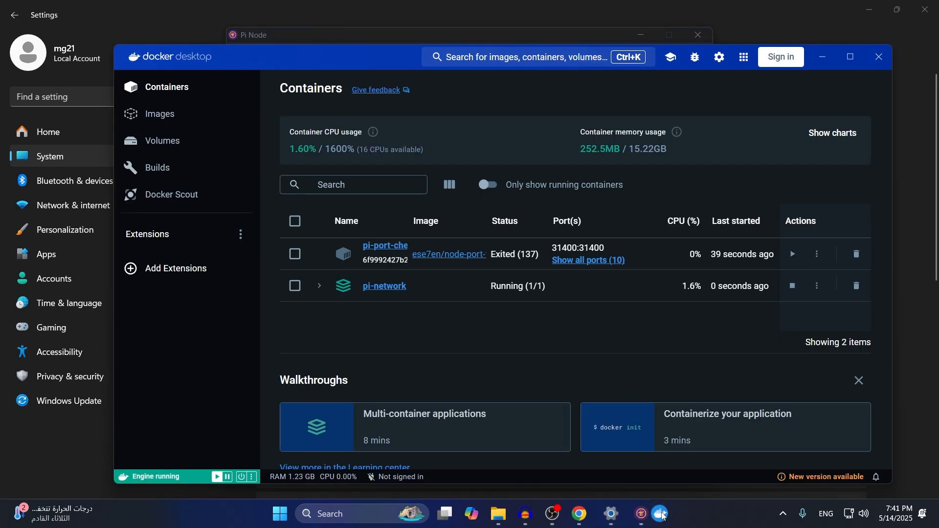
pyautogui.click(633, 513)
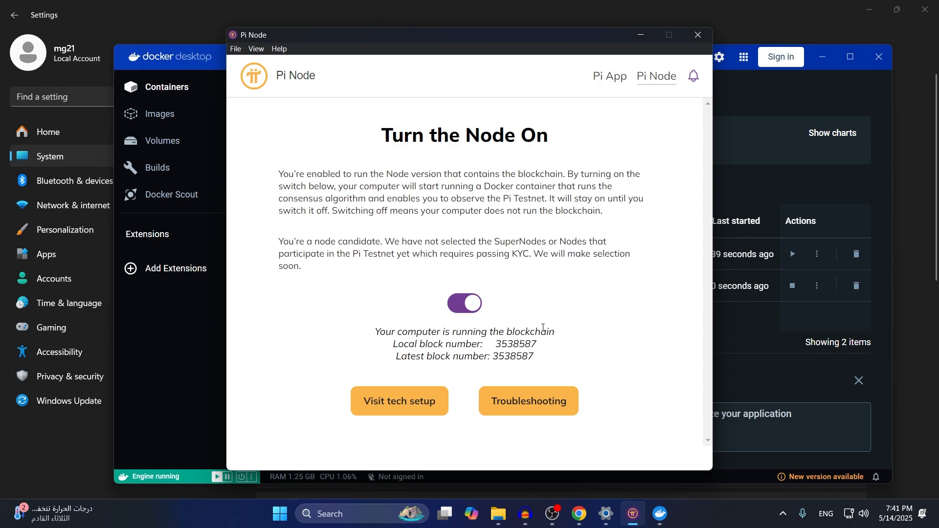
# Open the Troubleshooting page and examine the node's latest block information under Consensus.
pyautogui.click(520, 406)
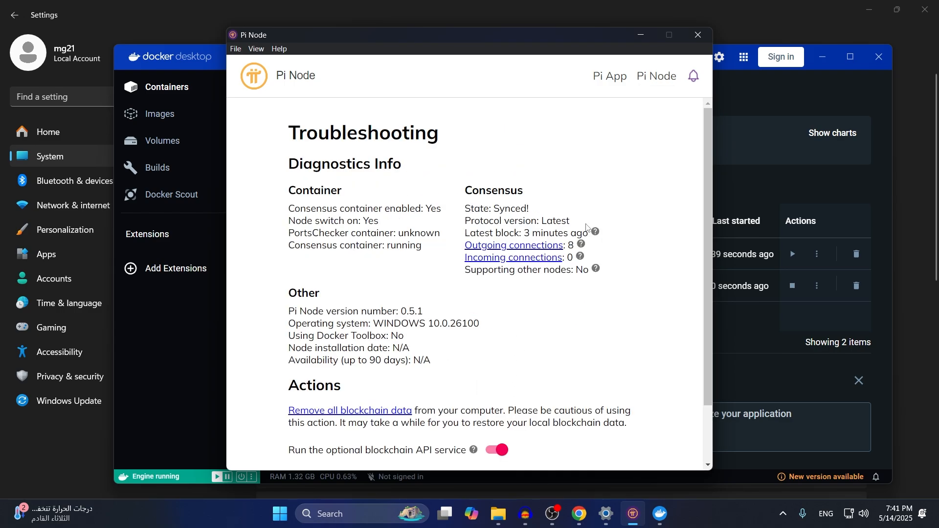
pyautogui.moveTo(596, 231)
pyautogui.tripleClick(550, 233)
pyautogui.click(495, 234)
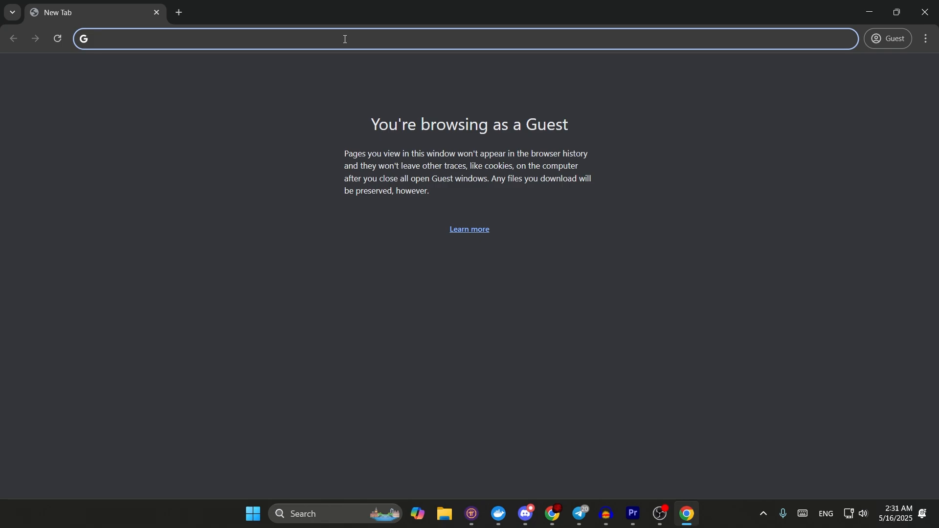
# Switch to Chrome, search Google for "pi port checker" and open the pi-mods.de node ports page.
pyautogui.write('pi')
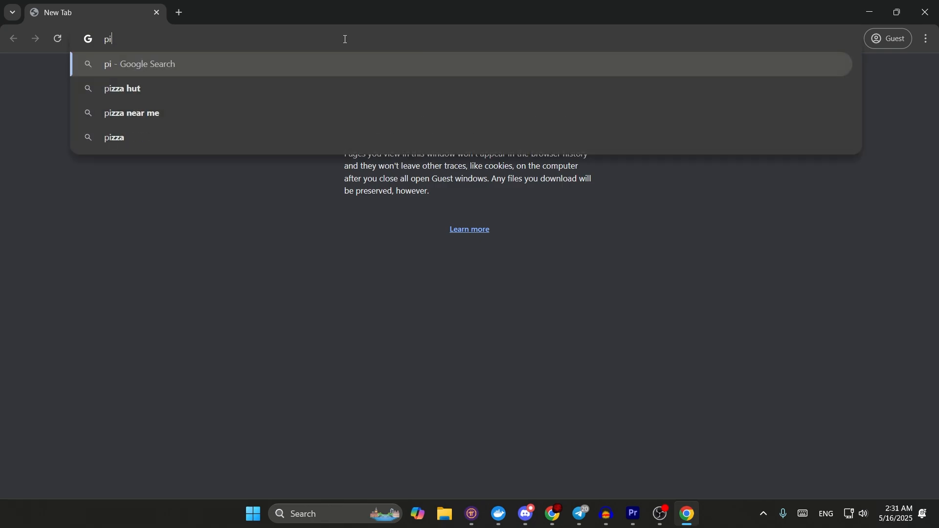
pyautogui.write(' port checker')
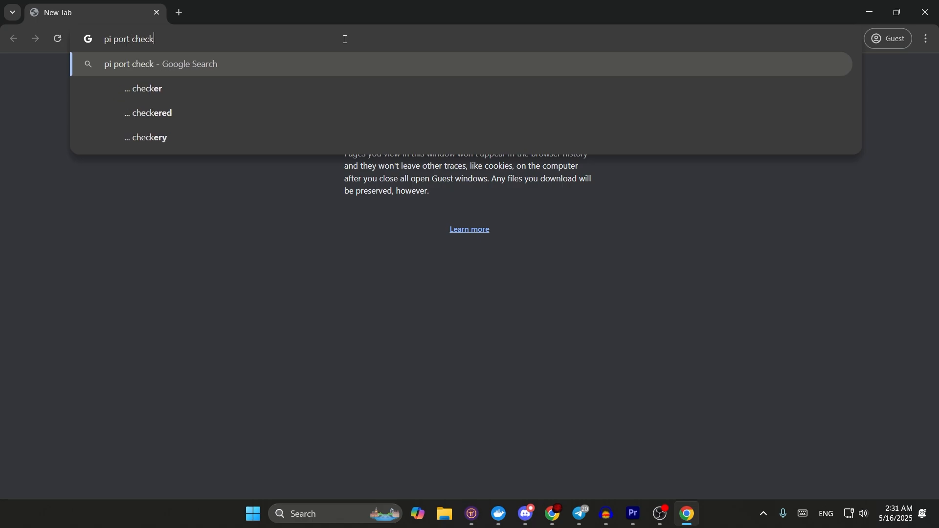
pyautogui.press('Return')
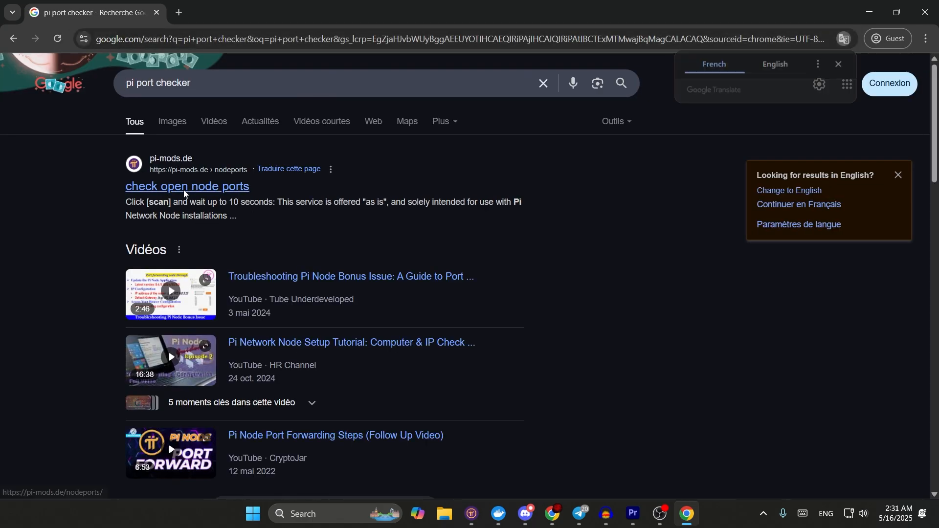
pyautogui.click(132, 192)
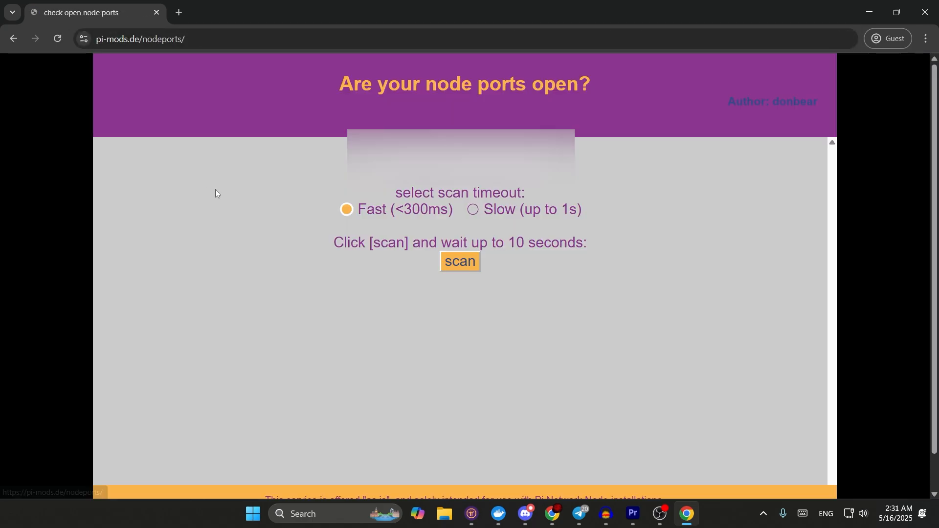
# Scan the node ports on pi-mods.de and examine the status of ports 31400 to 31409.
pyautogui.click(461, 267)
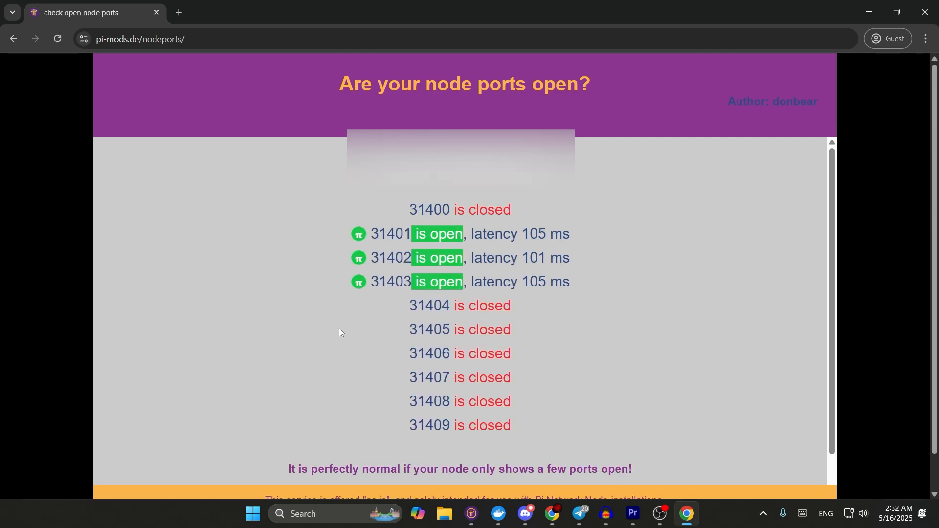
pyautogui.moveTo(370, 234); pyautogui.dragTo(463, 283)
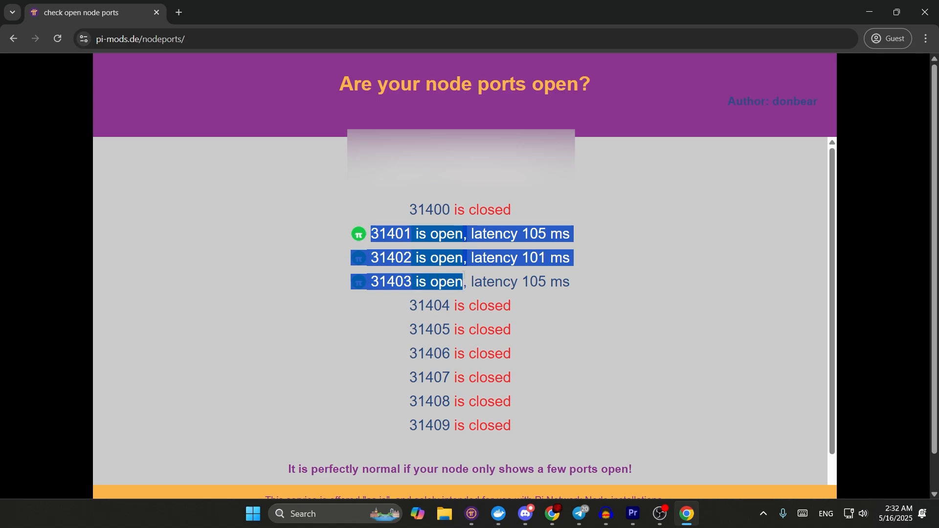
pyautogui.click(470, 281)
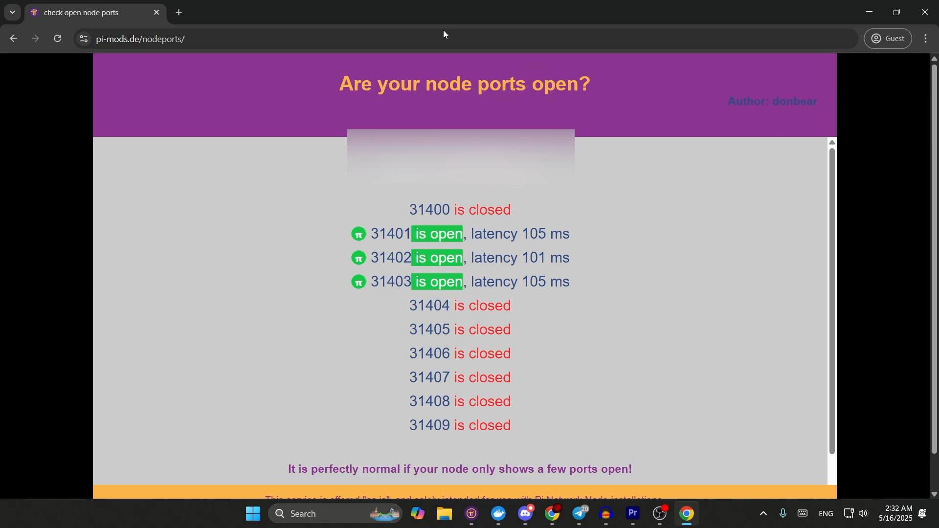
pyautogui.moveTo(346, 201); pyautogui.dragTo(538, 430)
pyautogui.click(315, 226)
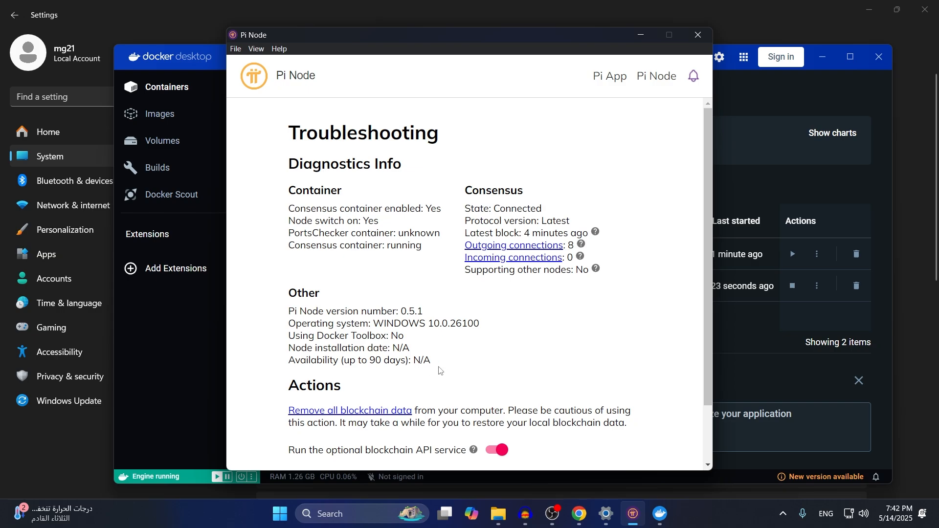
# Return to Pi Node, examine the availability line and the actions on the Troubleshooting page, and go back to the node page.
pyautogui.moveTo(438, 367)
pyautogui.mouseDown()
pyautogui.moveTo(289, 360)
pyautogui.moveTo(442, 363)
pyautogui.mouseUp()
pyautogui.tripleClick(418, 362)
pyautogui.click(453, 377)
pyautogui.scroll(-2, 485, 337)
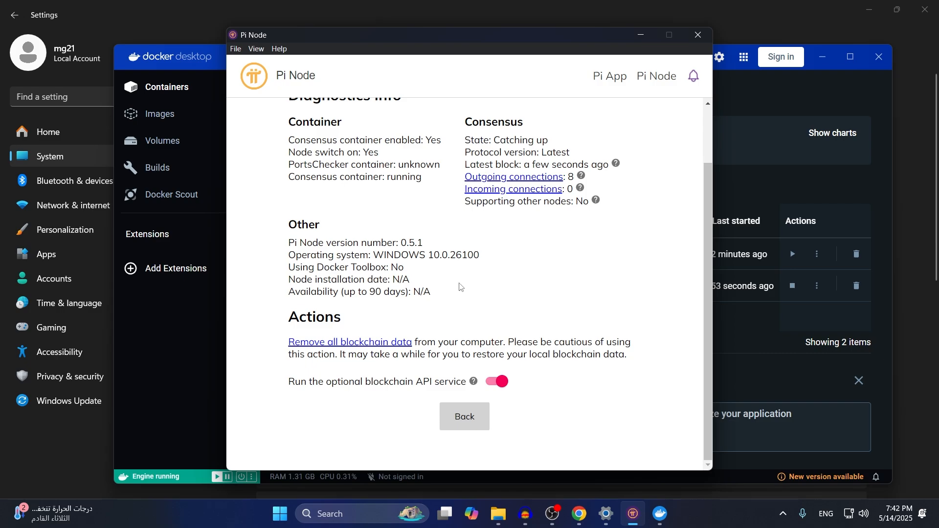
pyautogui.scroll(2, 501, 274)
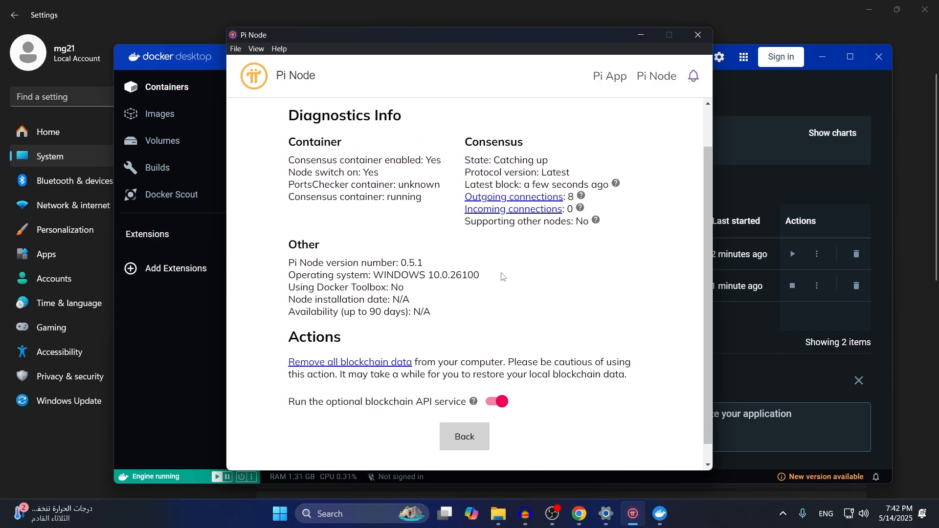
pyautogui.scroll(-2, 501, 274)
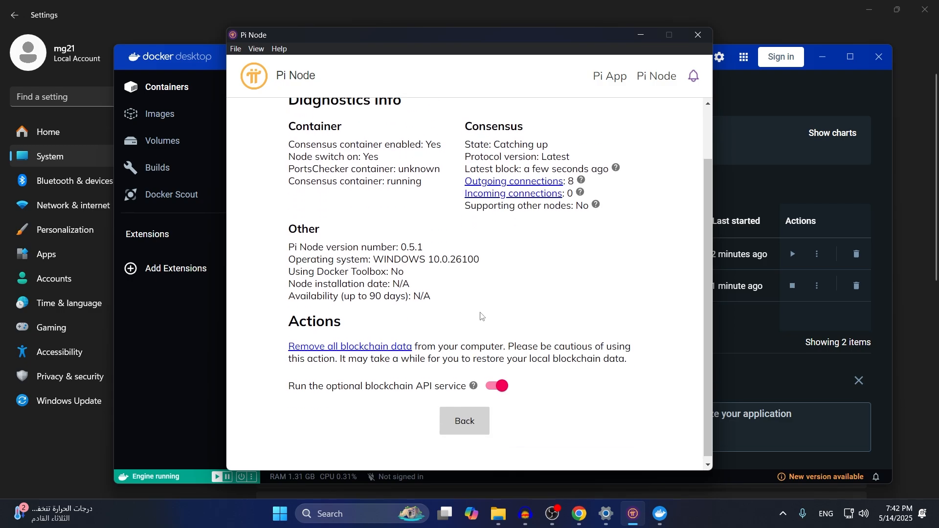
pyautogui.click(476, 415)
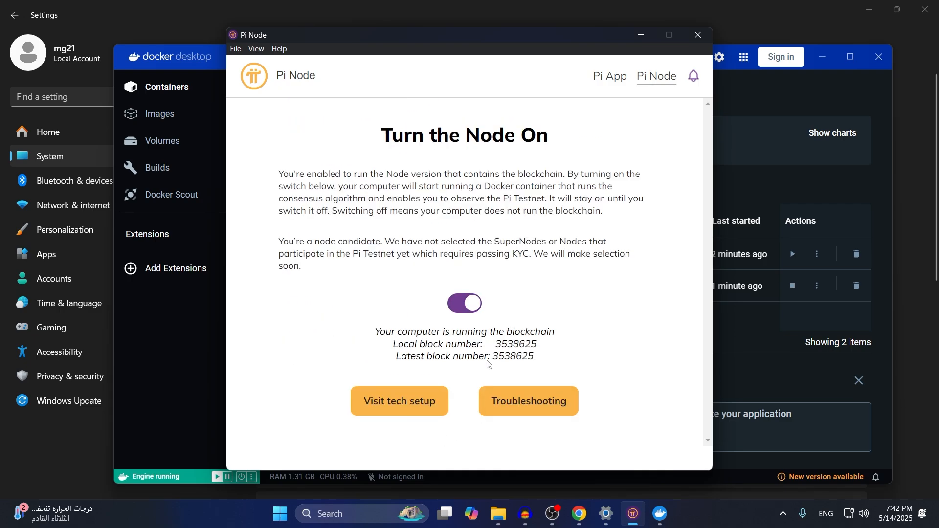
# Reopen the Troubleshooting page to recheck the latest block and return to the node page.
pyautogui.click(515, 394)
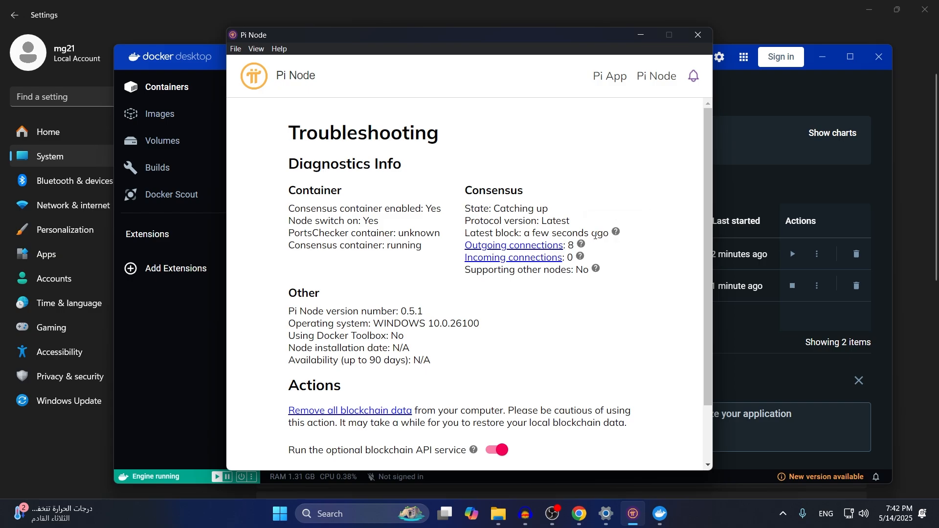
pyautogui.tripleClick(595, 235)
pyautogui.scroll(-2, 454, 422)
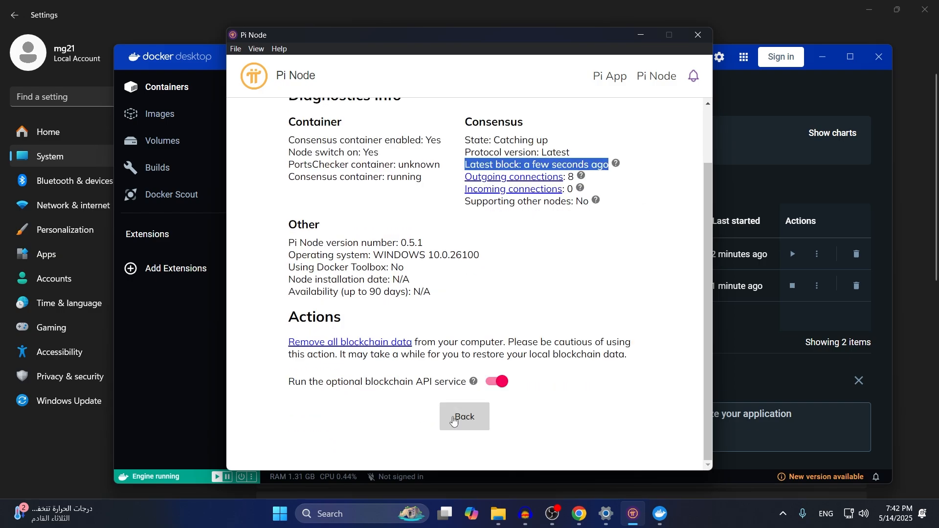
pyautogui.click(453, 421)
# Visit the tech setup, review the port statuses under Open Router Ports and return to the node page.
pyautogui.click(419, 400)
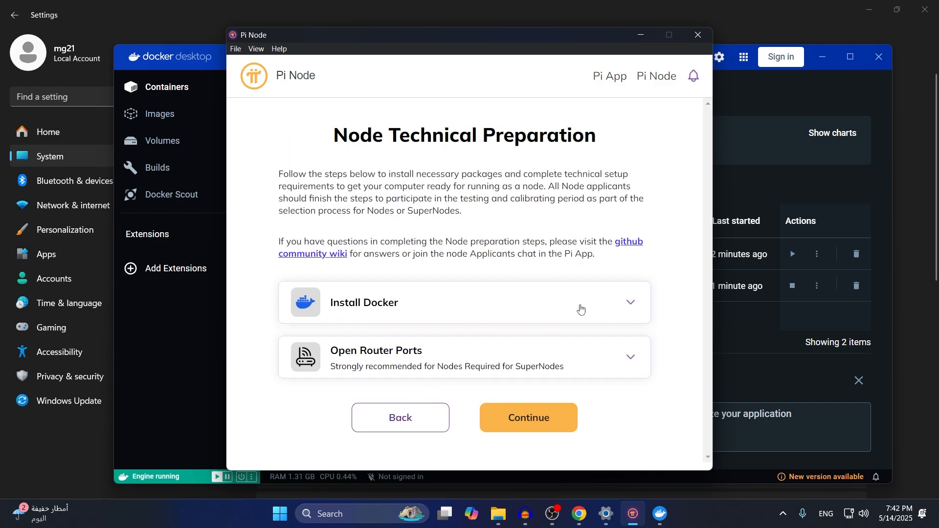
pyautogui.click(536, 351)
pyautogui.scroll(-10, 548, 294)
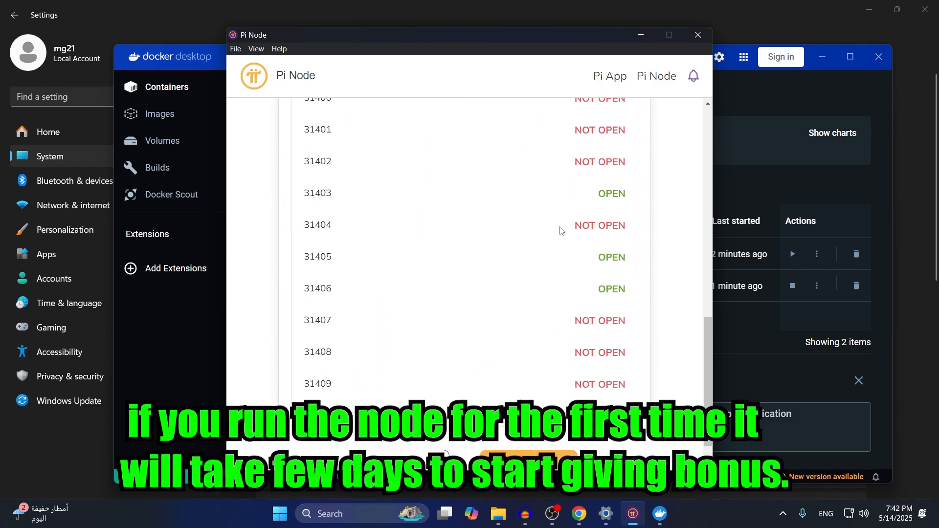
pyautogui.scroll(5, 561, 230)
pyautogui.scroll(-3, 563, 298)
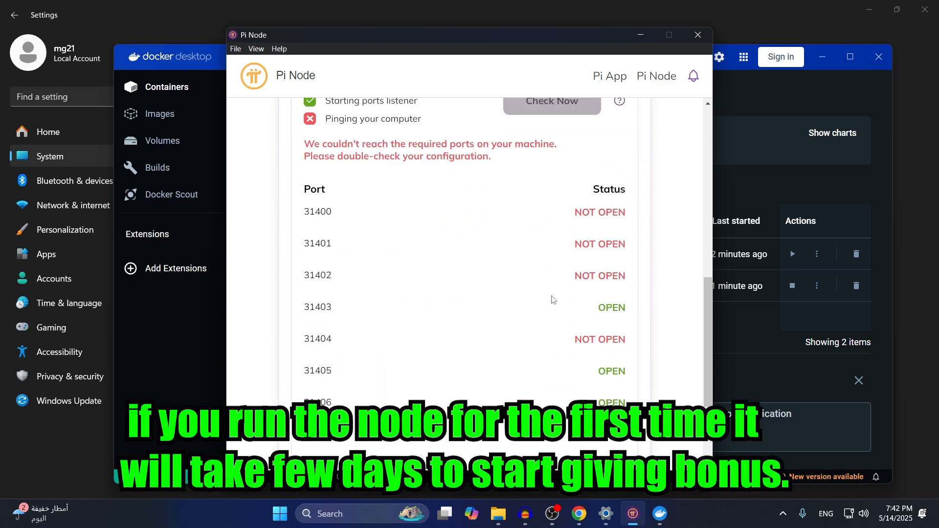
pyautogui.scroll(-3, 551, 295)
pyautogui.click(458, 421)
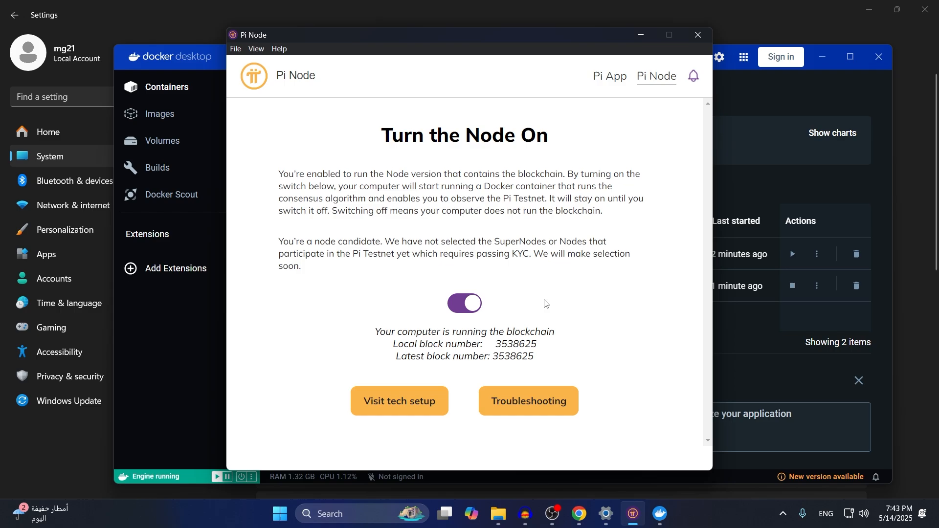
# Open the Troubleshooting page and examine the incoming connections and supporting other nodes entries with their help notes.
pyautogui.click(526, 409)
pyautogui.scroll(-2, 541, 329)
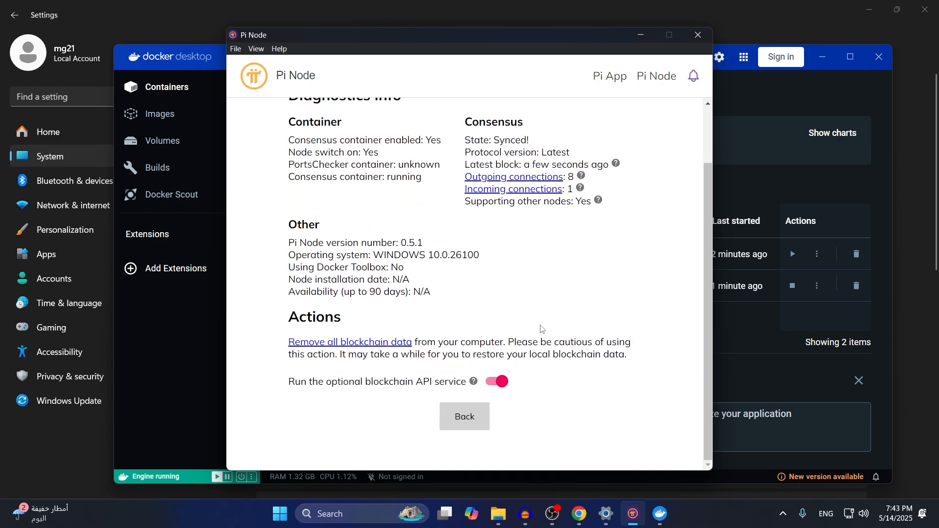
pyautogui.scroll(1, 552, 262)
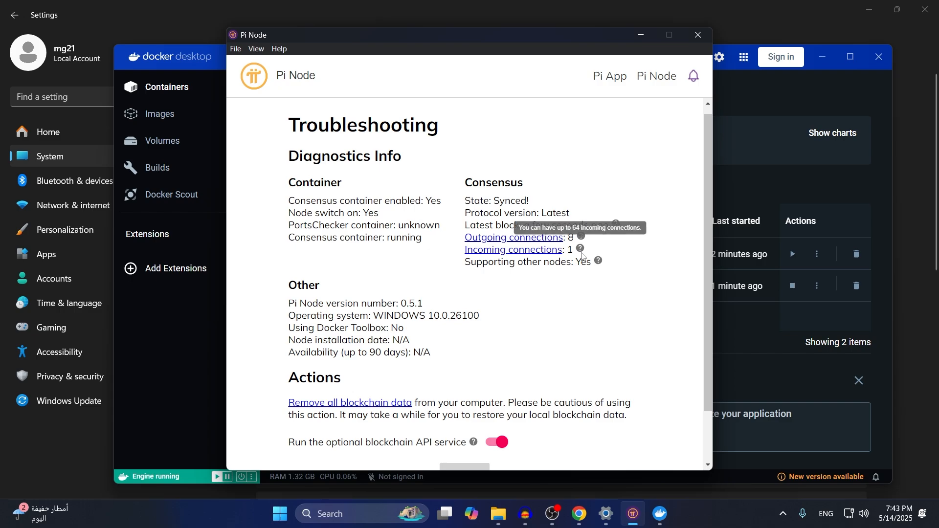
pyautogui.moveTo(601, 265)
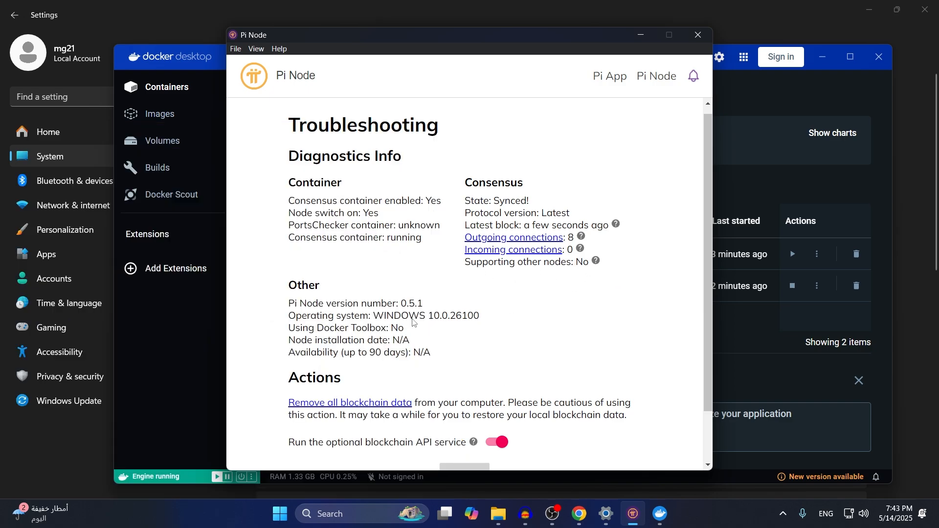
# Examine the node installation date and availability, then leave and reopen the Troubleshooting page to refresh the diagnostics.
pyautogui.moveTo(418, 353); pyautogui.dragTo(393, 338)
pyautogui.click(414, 348)
pyautogui.scroll(-2, 473, 341)
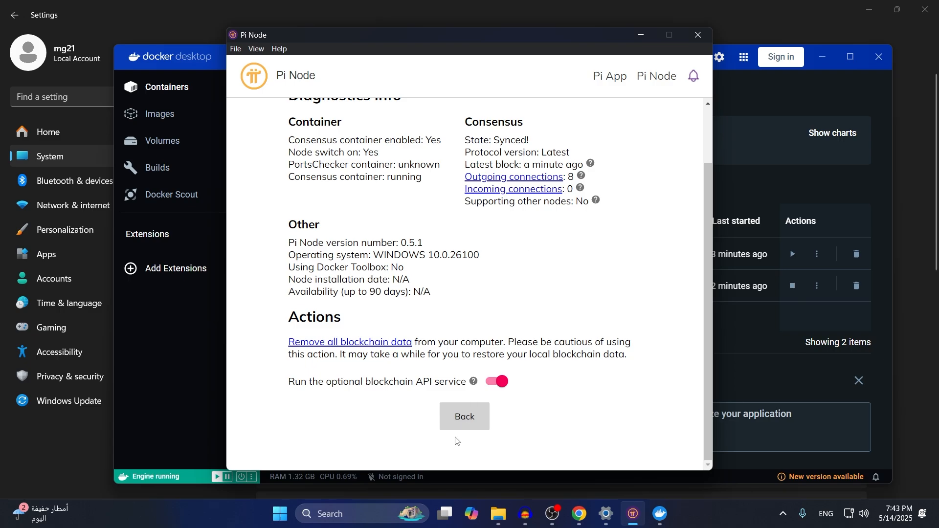
pyautogui.click(469, 415)
pyautogui.click(514, 397)
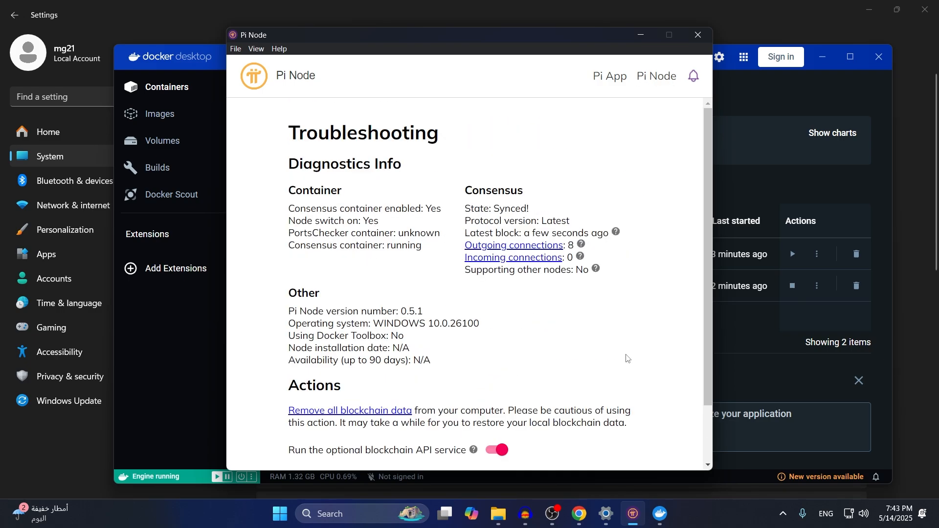
# Check WMIC's status in the Windows optional features and switch back to Pi Node.
pyautogui.click(898, 218)
pyautogui.click(606, 513)
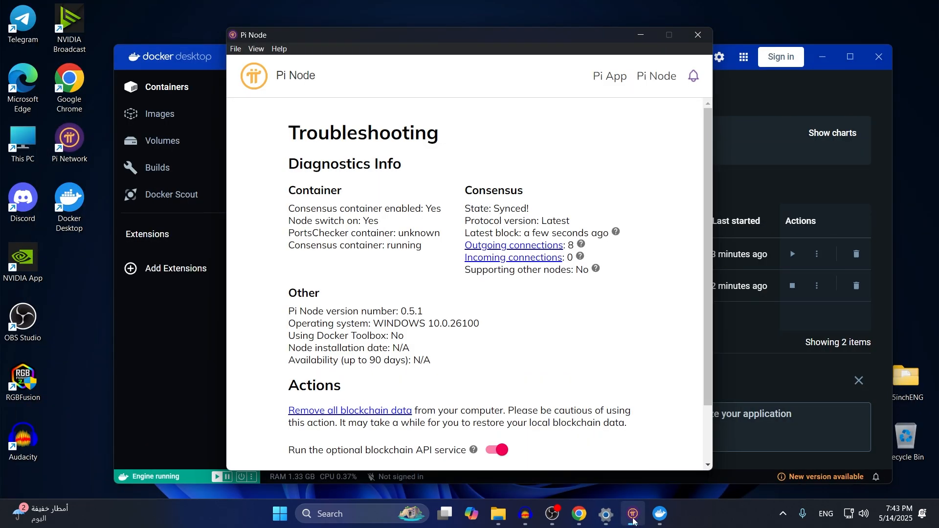
pyautogui.click(607, 513)
pyautogui.click(636, 511)
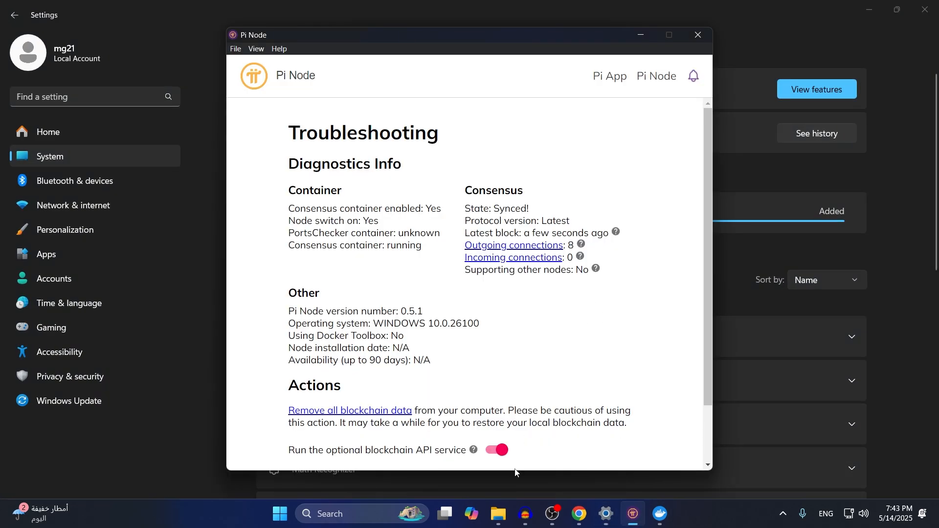
# Turn the node off, look at the Troubleshooting page and return to the node page.
pyautogui.scroll(-3, 470, 342)
pyautogui.click(470, 424)
pyautogui.click(474, 305)
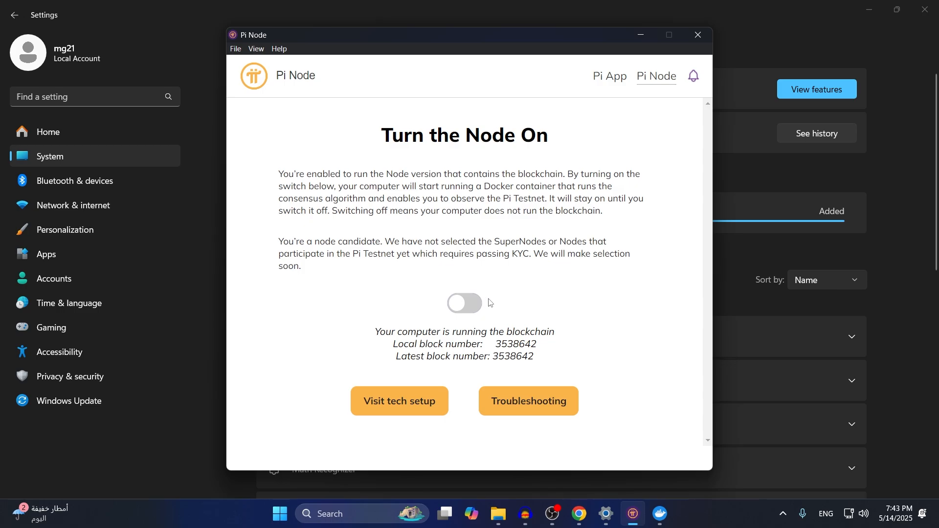
pyautogui.click(539, 402)
pyautogui.scroll(-2, 504, 391)
pyautogui.click(474, 415)
# Run wmic in a Command Prompt to test that WMIC works, and close the Command Prompt.
pyautogui.press('super')
pyautogui.write('wmic')
pyautogui.press('BackSpace')
pyautogui.press('BackSpace')
pyautogui.press('BackSpace')
pyautogui.press('BackSpace')
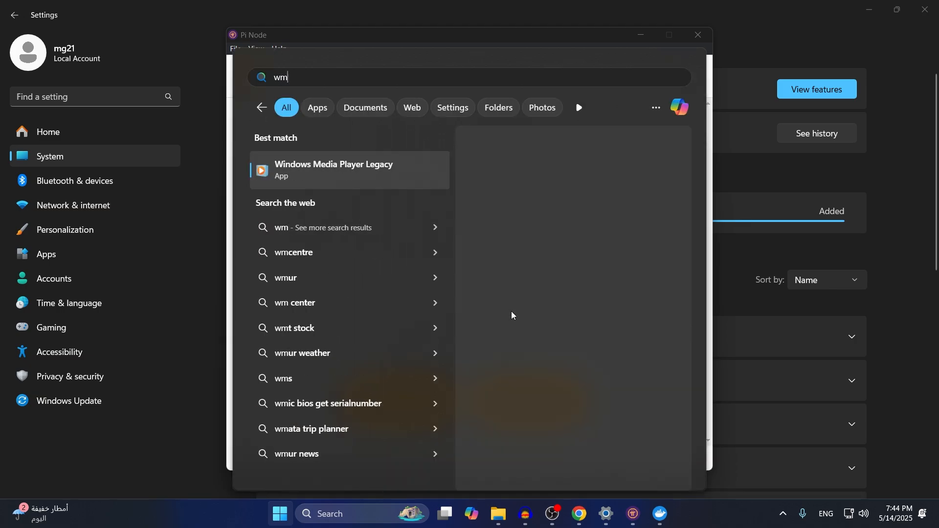
pyautogui.write('cmd')
pyautogui.press('Return')
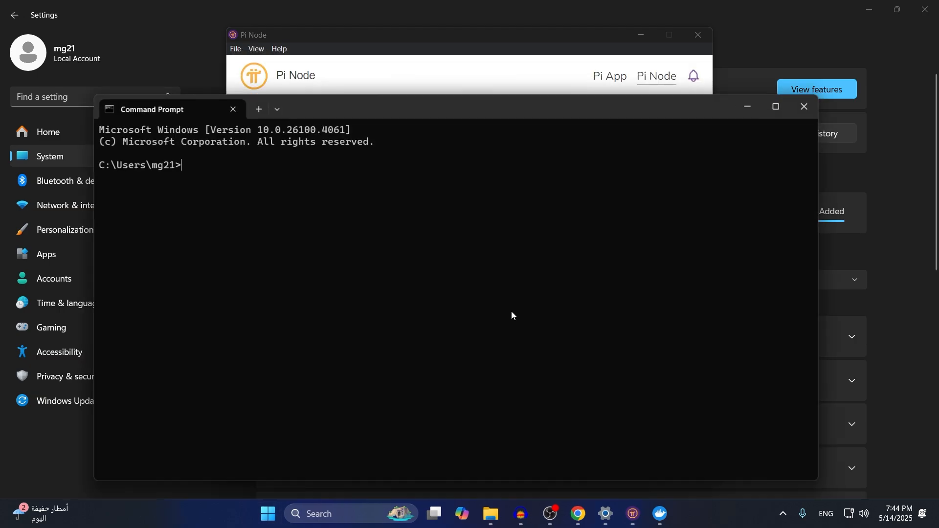
pyautogui.write('wmic')
pyautogui.press('Return')
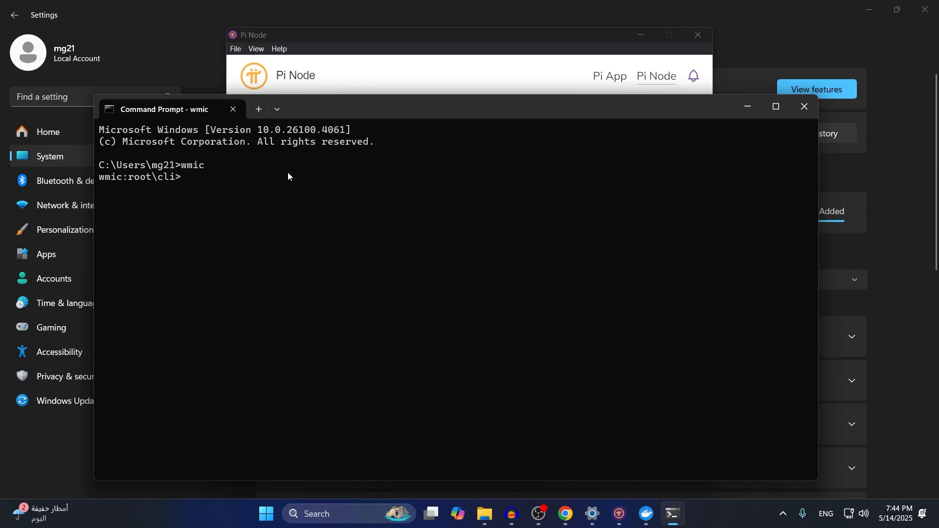
pyautogui.click(804, 107)
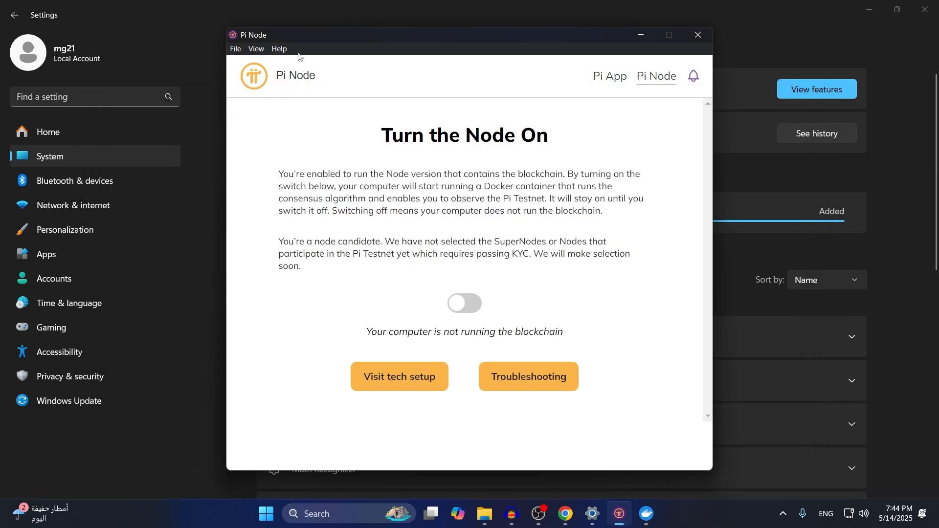
# Exit Pi Node completely and close Windows Settings.
pyautogui.click(236, 49)
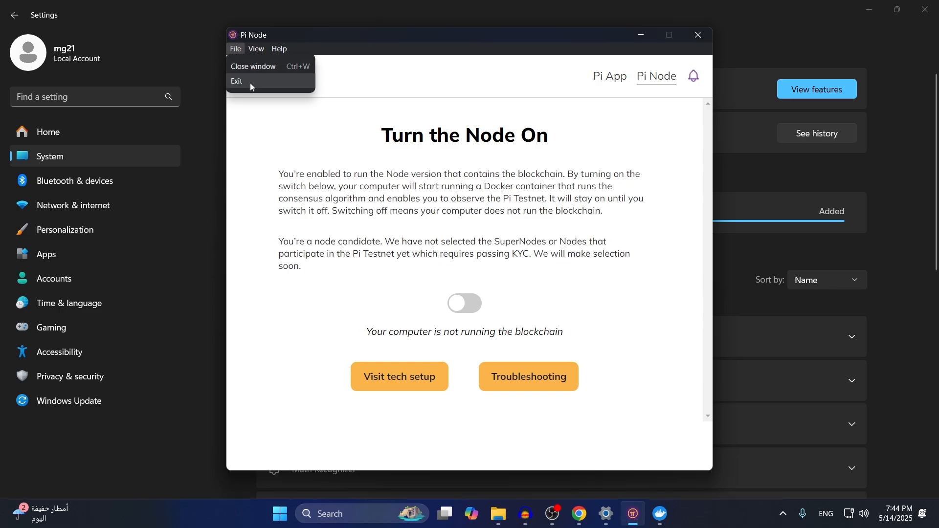
pyautogui.click(251, 83)
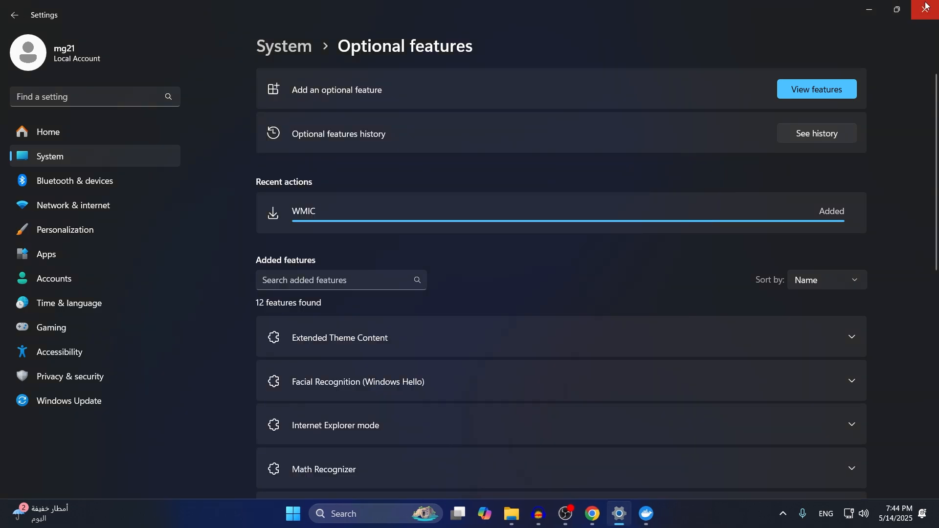
pyautogui.click(916, 12)
# Start Pi Node from the Windows search and open the node's Troubleshooting page.
pyautogui.press('super')
pyautogui.write('p')
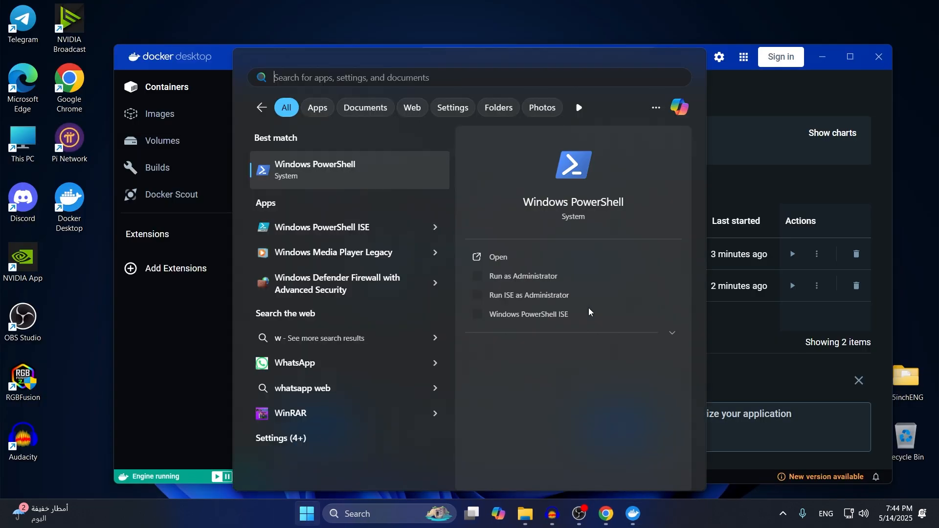
pyautogui.write('i')
pyautogui.press('Return')
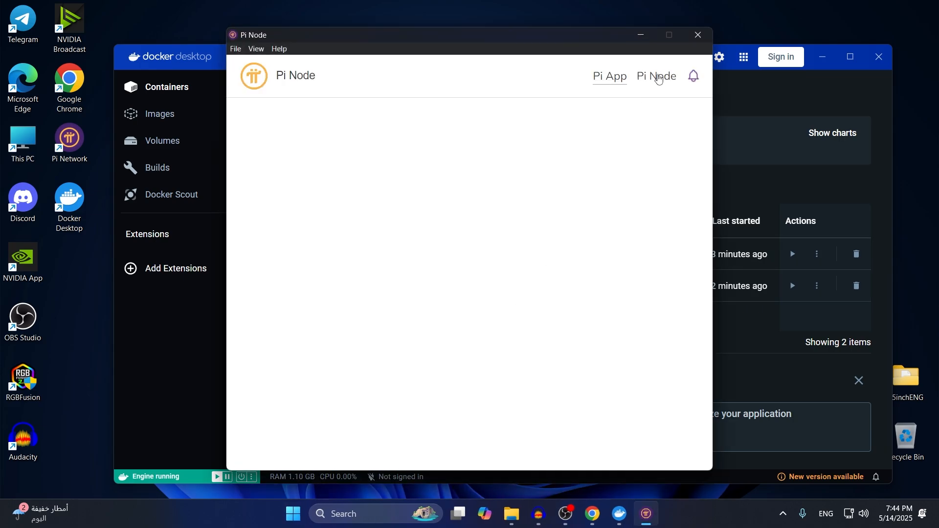
pyautogui.click(656, 78)
pyautogui.click(497, 372)
# Check the operating system entry in the diagnostics info and go back to the node page.
pyautogui.scroll(-1, 566, 264)
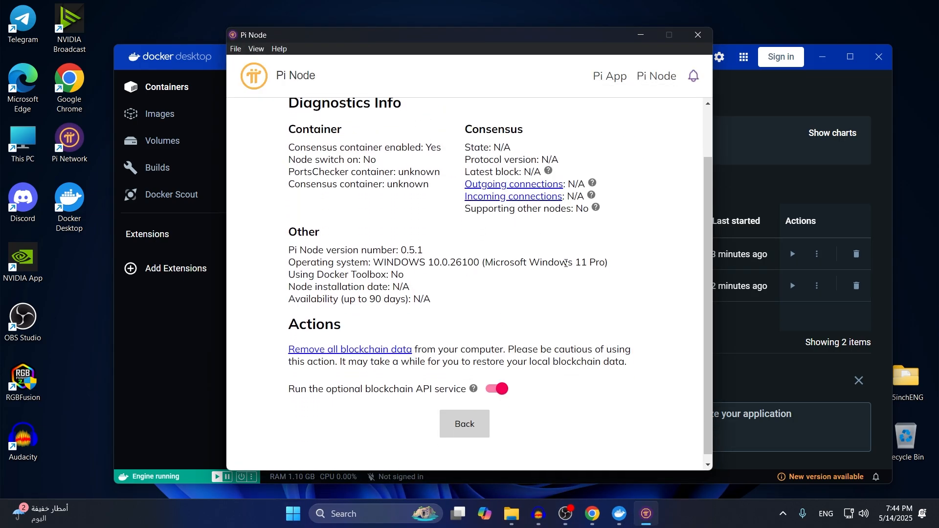
pyautogui.tripleClick(538, 263)
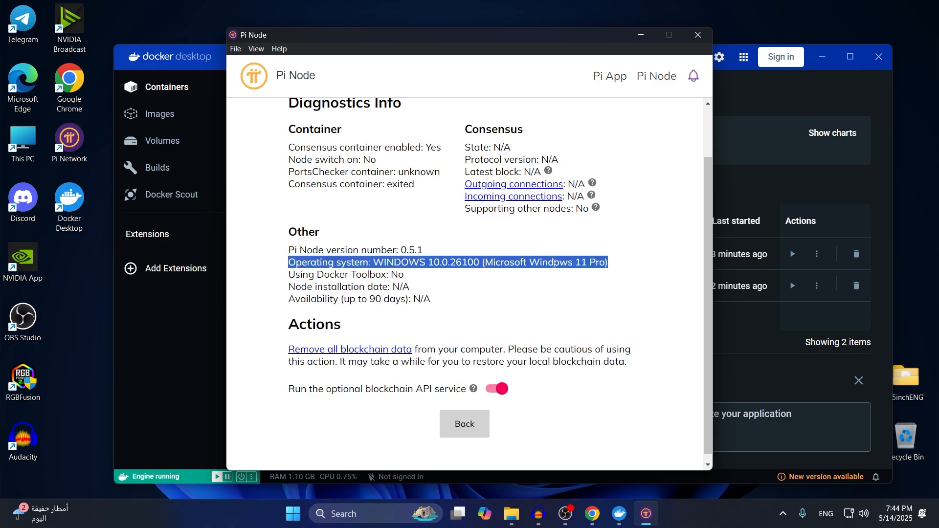
pyautogui.click(541, 272)
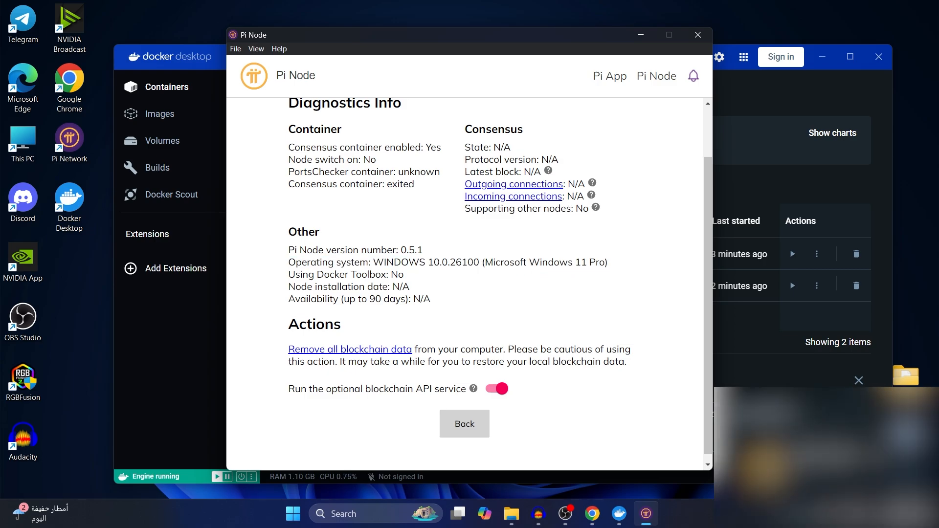
pyautogui.tripleClick(534, 258)
pyautogui.click(548, 302)
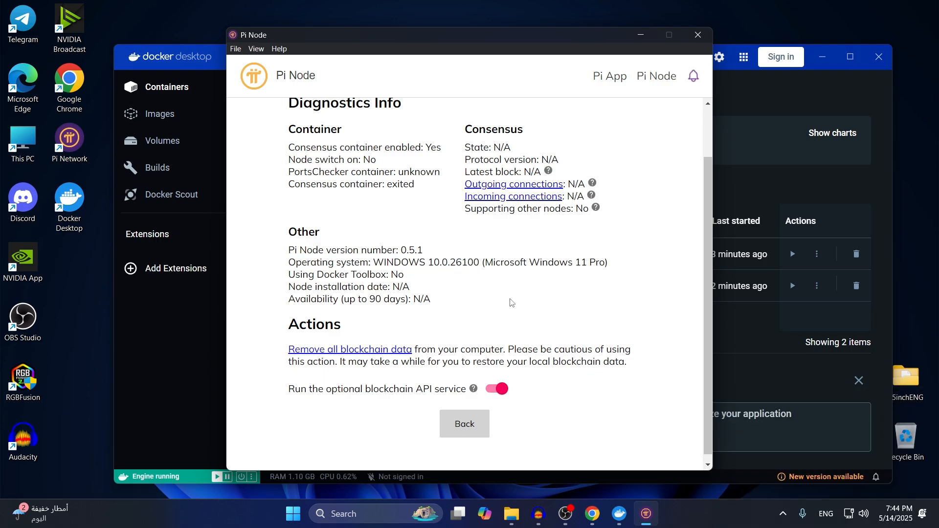
pyautogui.click(453, 429)
# Run the router ports check in the tech setup, review the port statuses and continue to the node page.
pyautogui.click(437, 378)
pyautogui.click(437, 379)
pyautogui.scroll(-3, 446, 350)
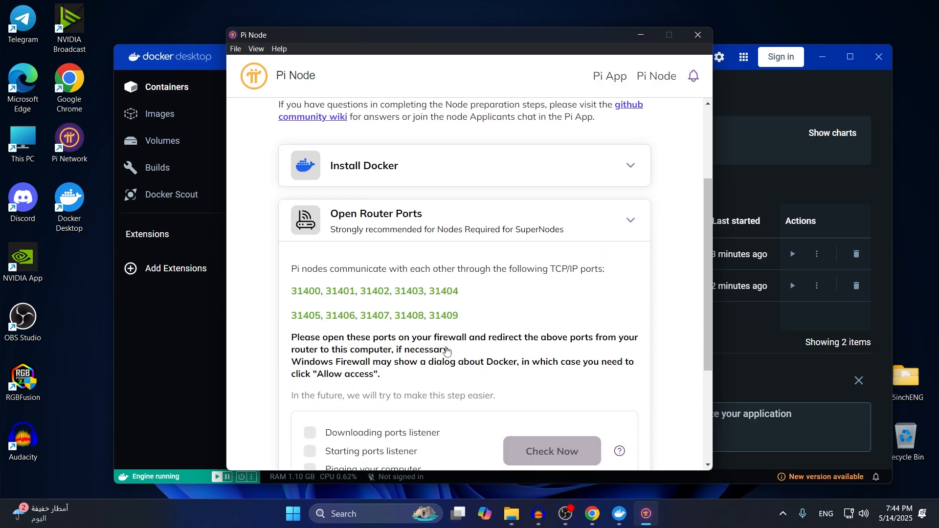
pyautogui.scroll(-2, 447, 350)
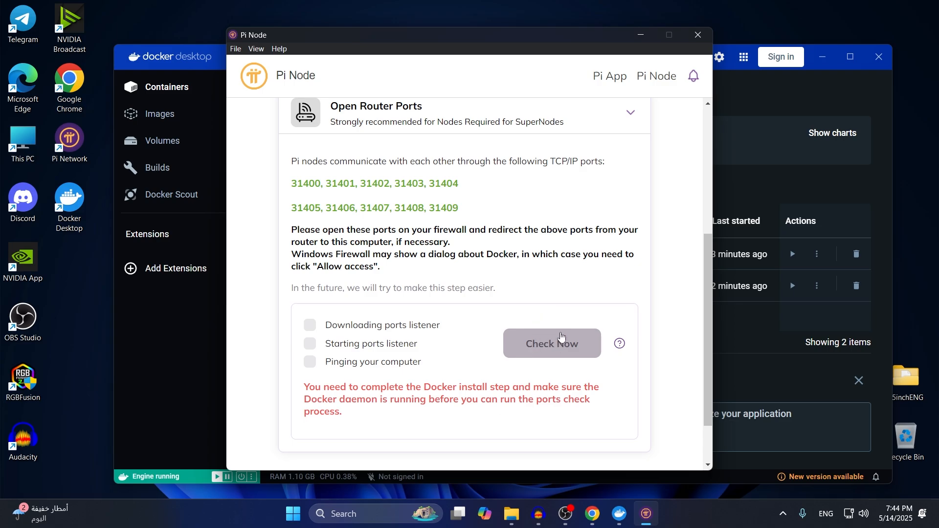
pyautogui.click(555, 335)
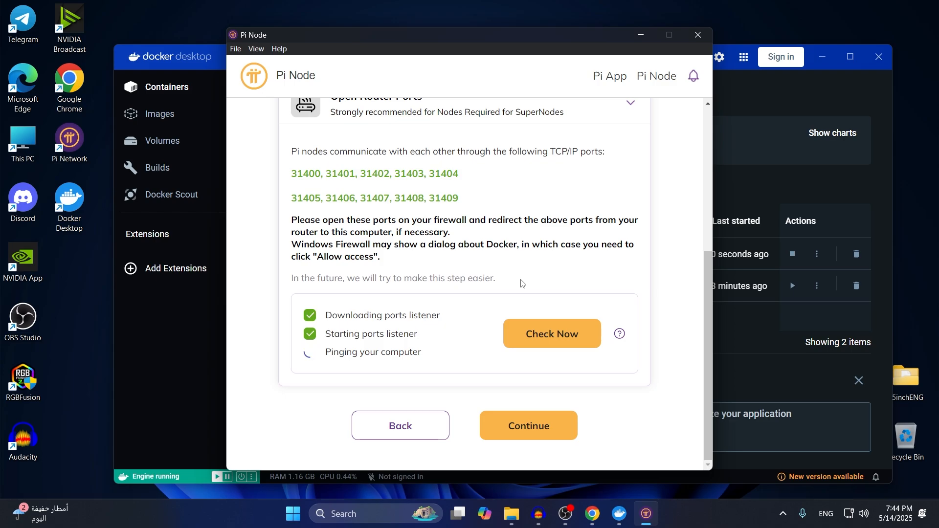
pyautogui.scroll(-7, 520, 280)
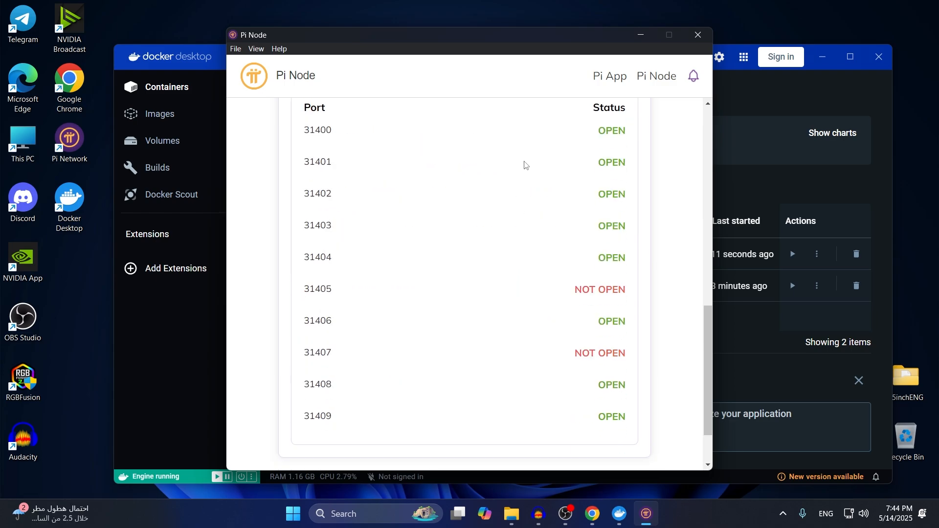
pyautogui.scroll(-2, 524, 397)
pyautogui.click(532, 421)
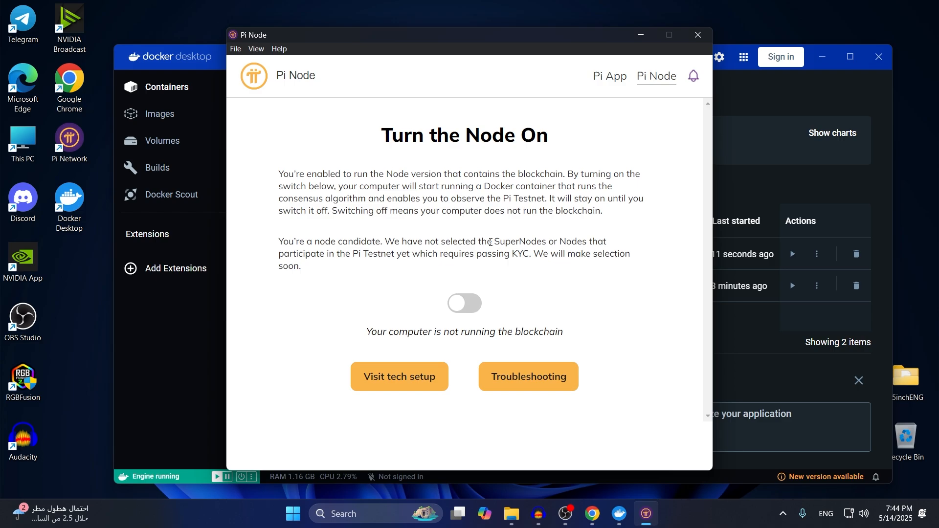
# Turn the node on, close the Pi Node window and minimize Docker Desktop.
pyautogui.click(462, 304)
pyautogui.click(696, 35)
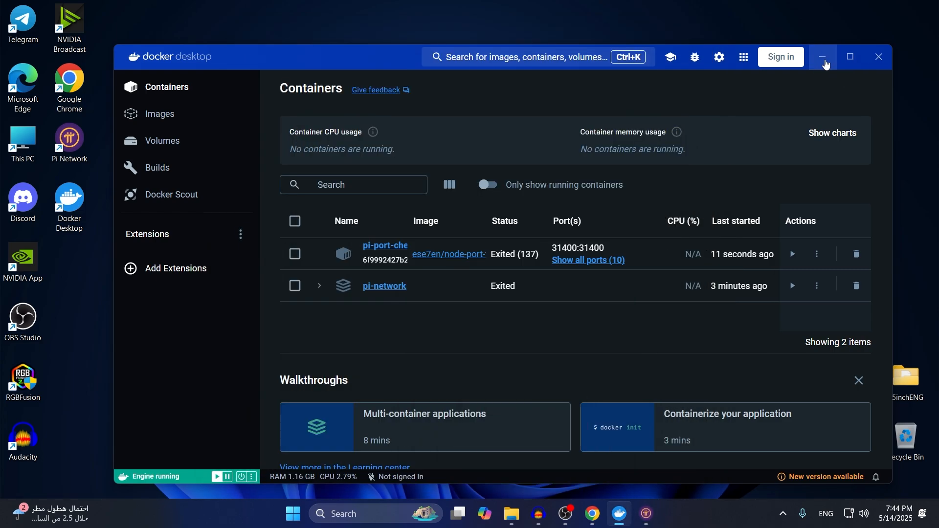
pyautogui.click(822, 57)
pyautogui.click(802, 83)
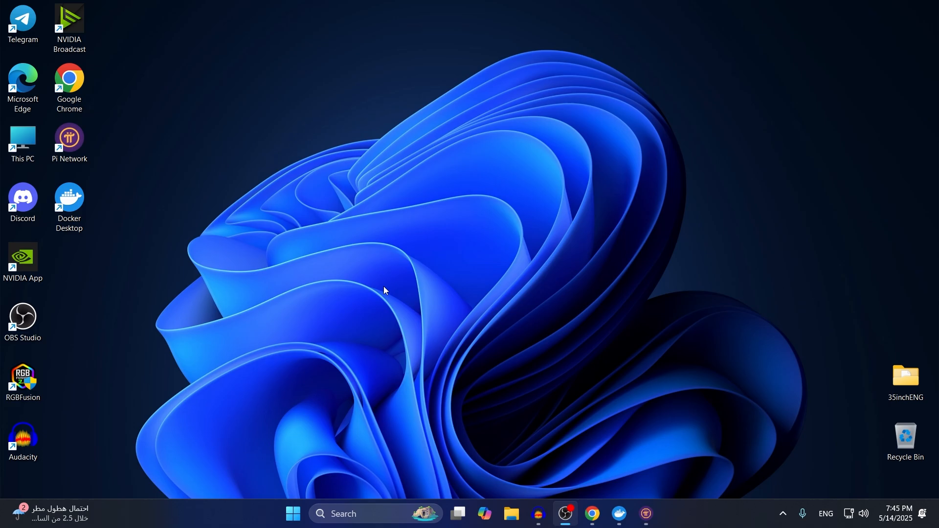
# Reopen the Pi Node window and check the incoming connections and Supporting other nodes entries under Troubleshooting.
pyautogui.click(645, 514)
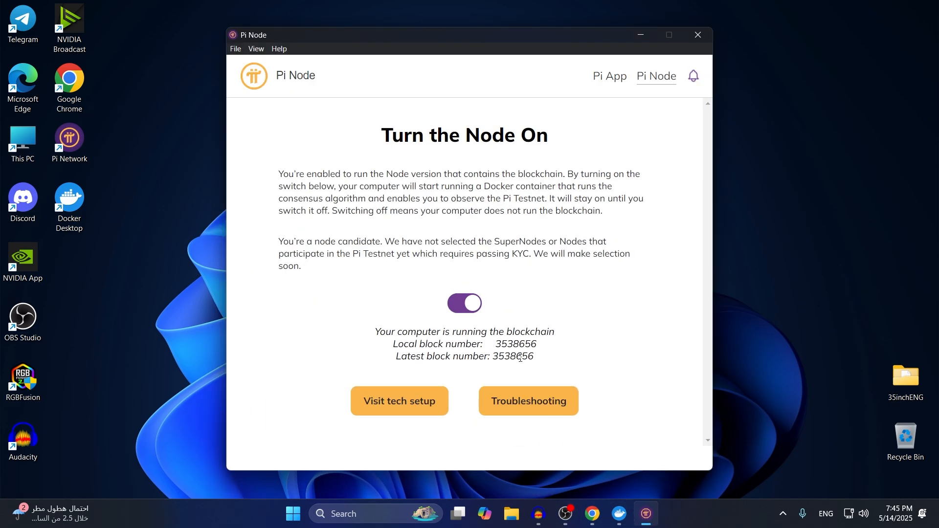
pyautogui.click(521, 400)
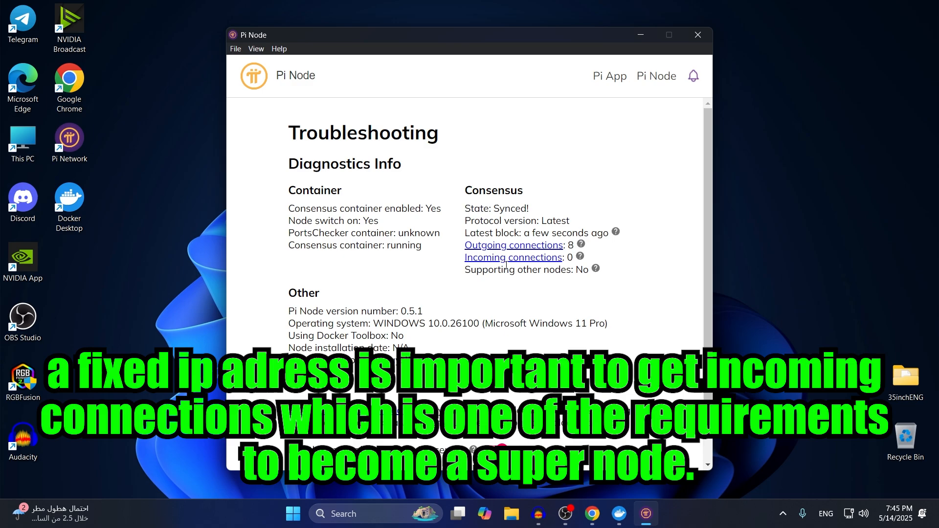
pyautogui.moveTo(581, 258)
pyautogui.tripleClick(563, 271)
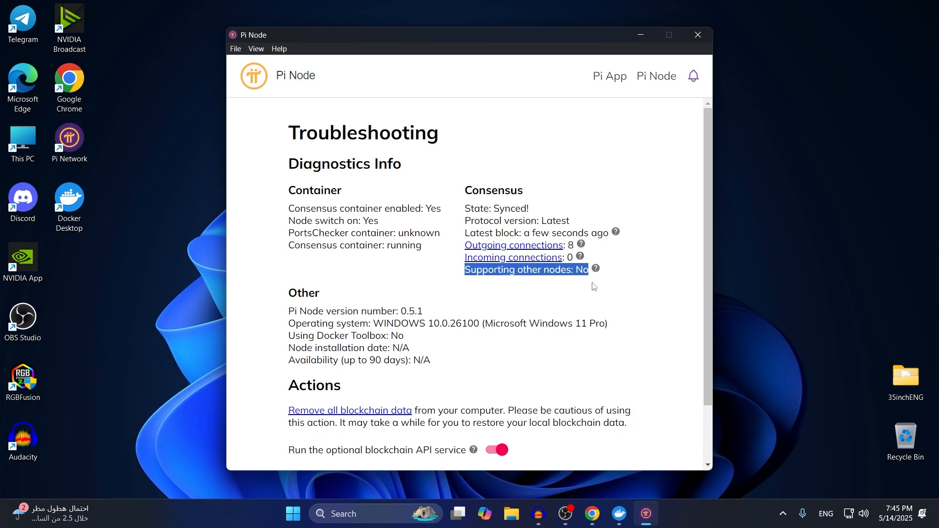
pyautogui.click(555, 285)
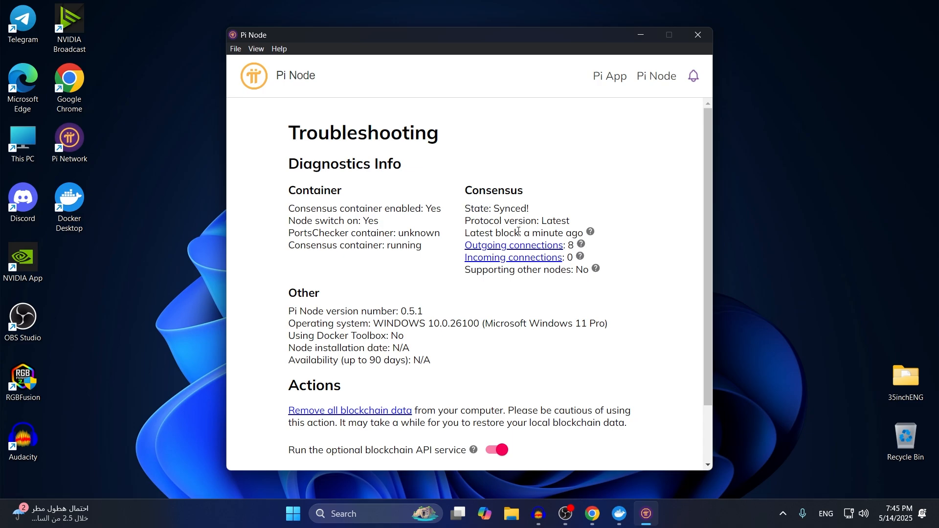
# Review the rest of the diagnostics info and actions, and return to the node page.
pyautogui.scroll(-2, 503, 296)
pyautogui.scroll(2, 506, 288)
pyautogui.scroll(-1, 547, 268)
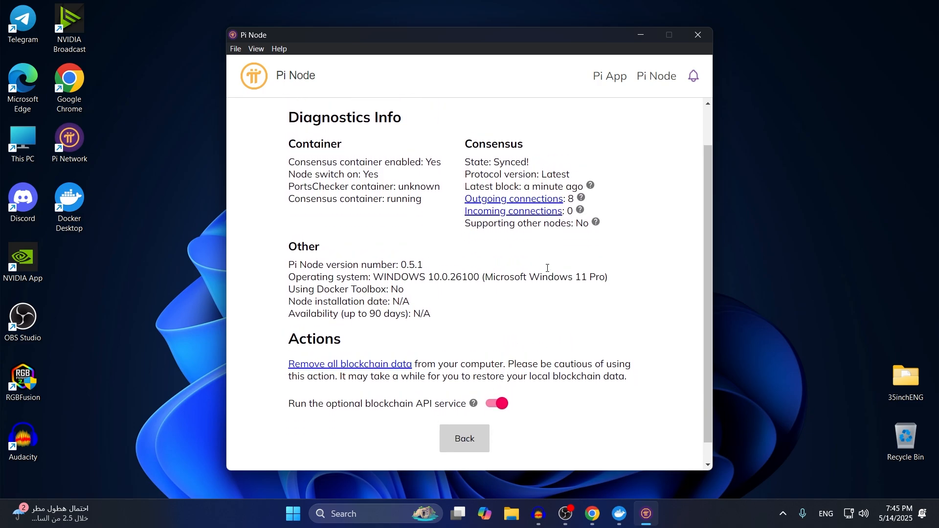
pyautogui.scroll(1, 547, 268)
pyautogui.scroll(-1, 547, 268)
pyautogui.scroll(1, 547, 268)
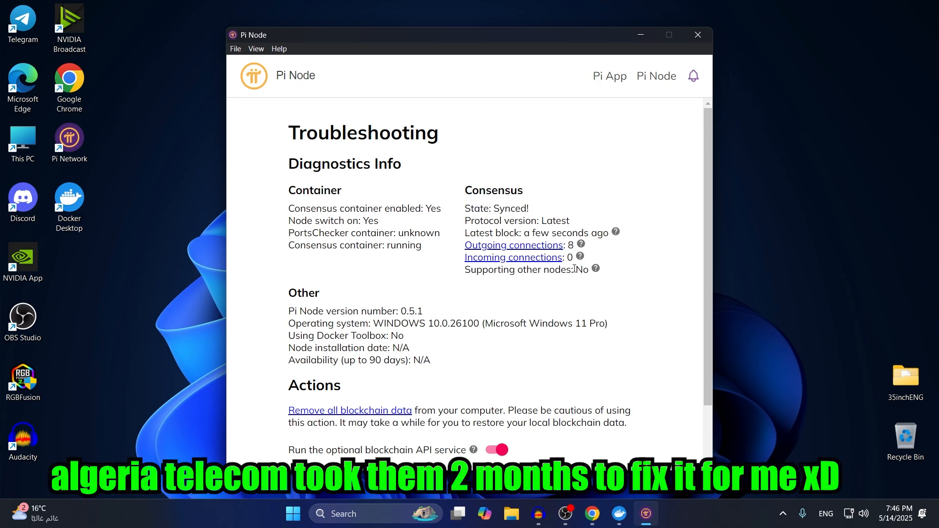
pyautogui.scroll(-3, 572, 270)
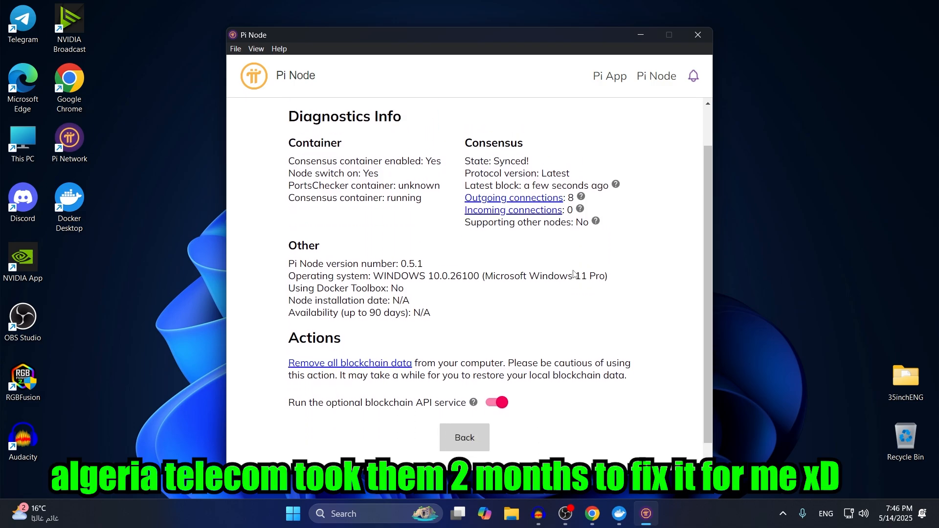
pyautogui.click(465, 421)
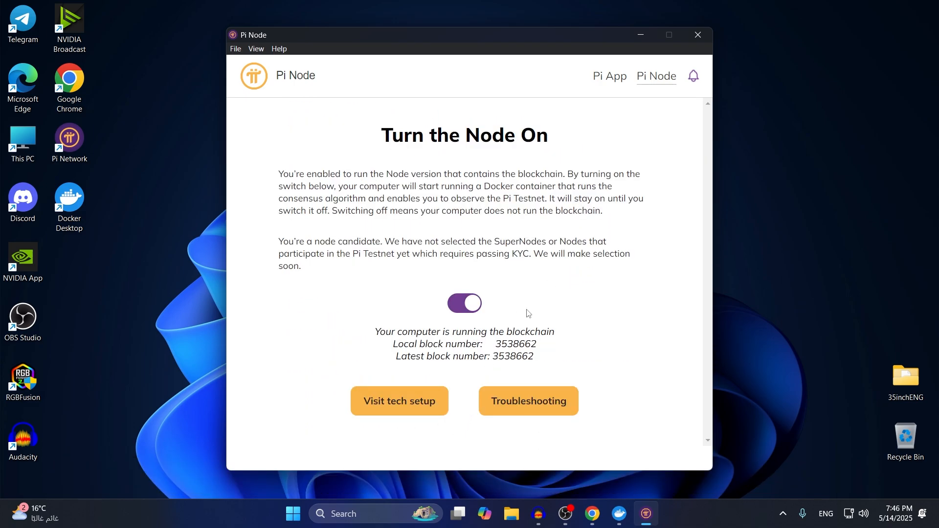
# Recheck the consensus state on the Troubleshooting page and go back to the node page.
pyautogui.click(534, 395)
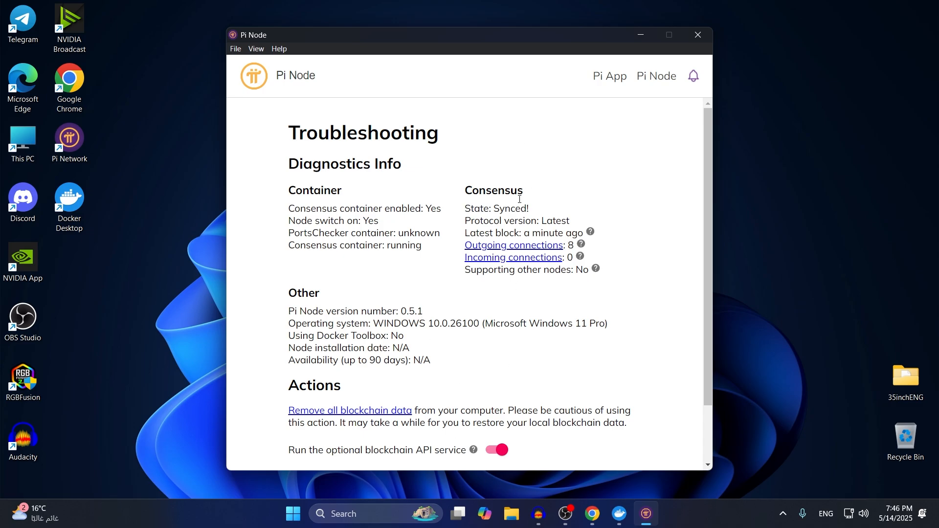
pyautogui.scroll(-1, 524, 300)
pyautogui.scroll(-1, 523, 300)
pyautogui.click(471, 419)
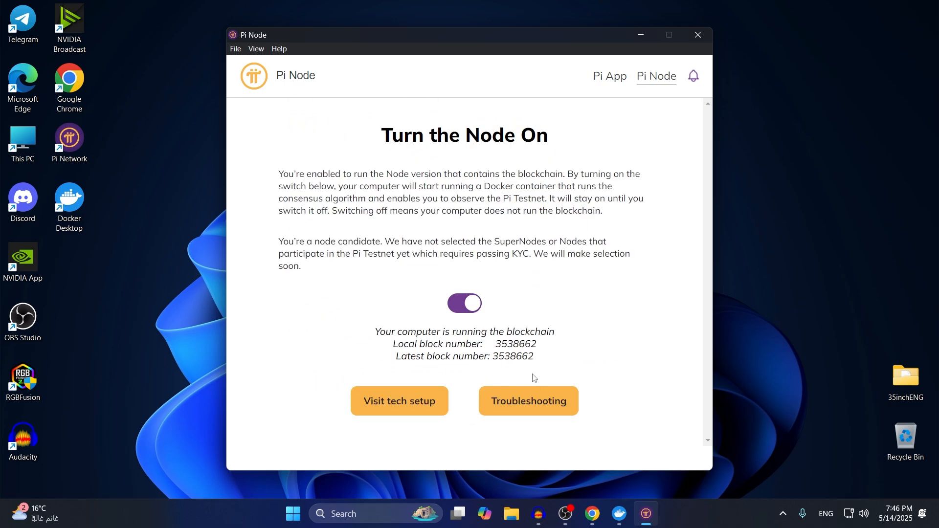
# Check the containers in Docker Desktop, and view Pi Node's connection diagnostics once more before returning to the node page.
pyautogui.click(618, 512)
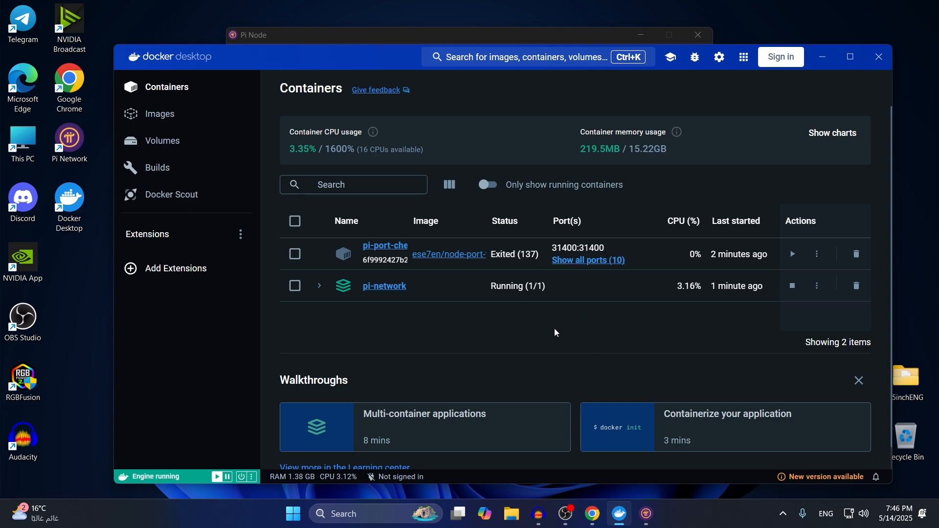
pyautogui.click(482, 33)
pyautogui.click(520, 398)
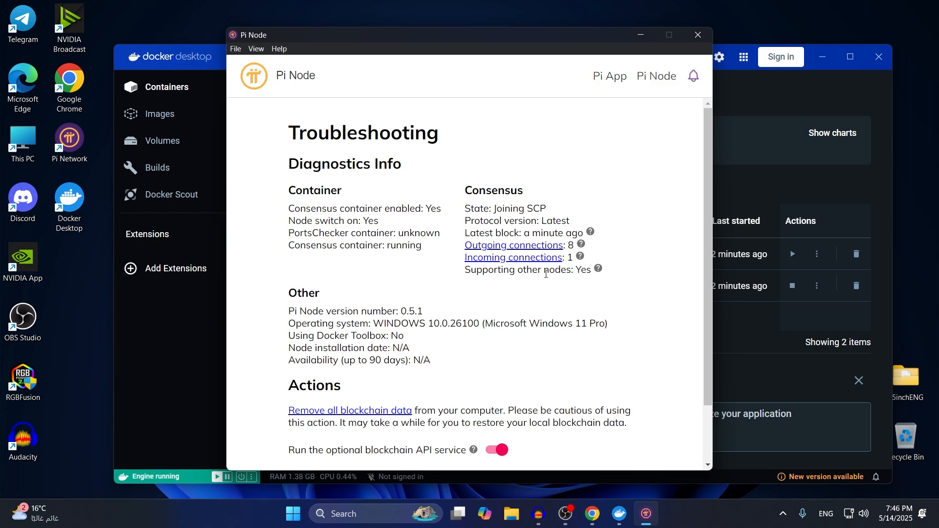
pyautogui.scroll(-2, 538, 333)
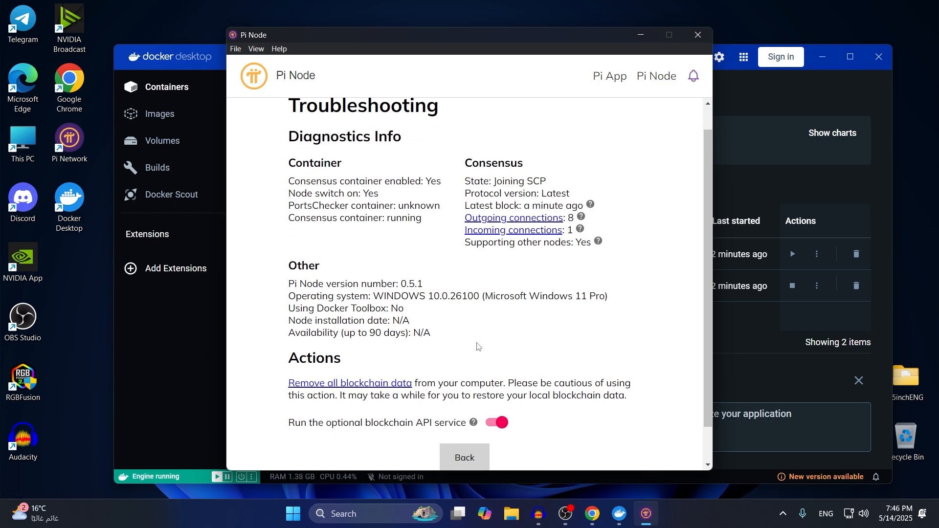
pyautogui.click(473, 421)
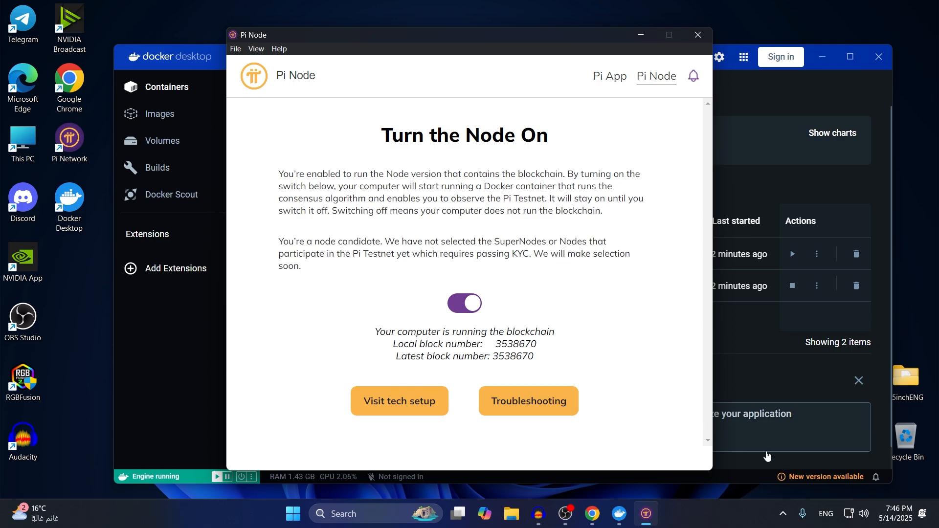
# Look at the available new version and update preferences in Docker Desktop's software updates and cancel without downloading.
pyautogui.click(799, 477)
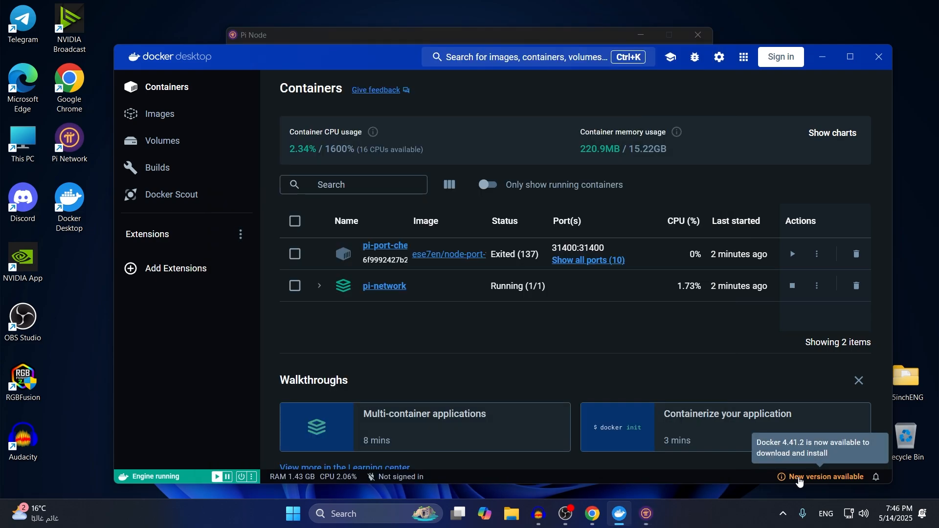
pyautogui.scroll(-3, 500, 260)
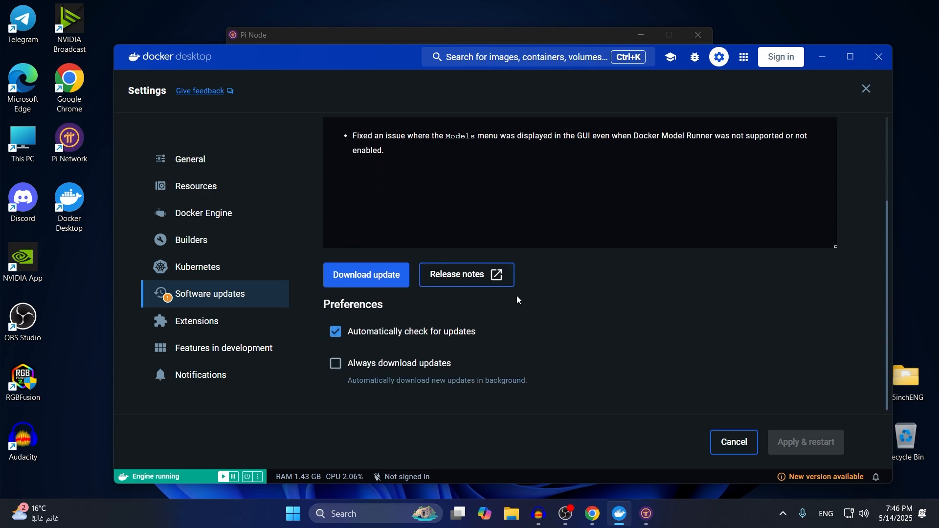
pyautogui.scroll(3, 516, 296)
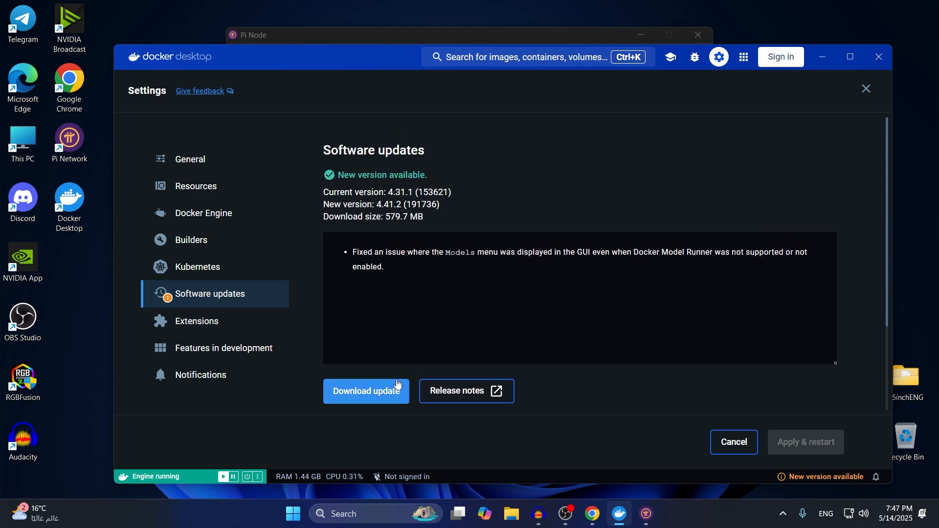
pyautogui.scroll(-1, 585, 317)
pyautogui.scroll(-1, 589, 322)
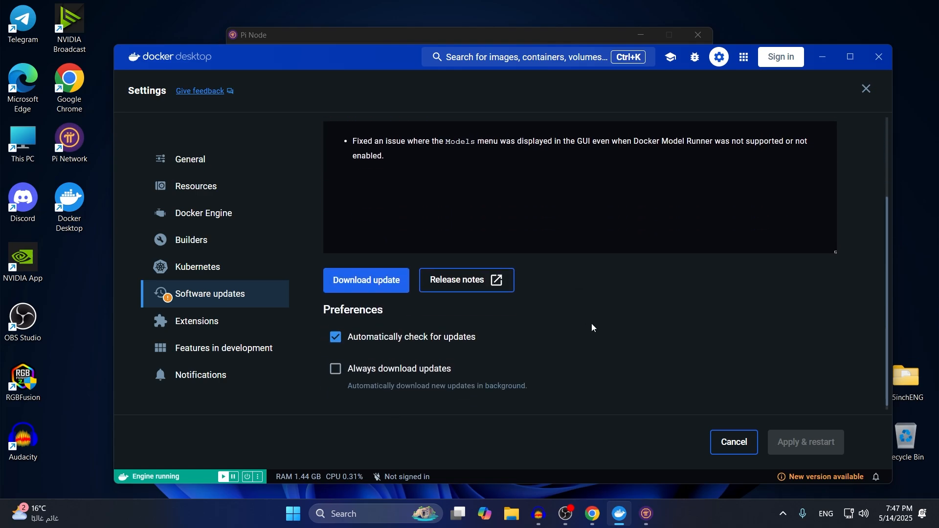
pyautogui.scroll(2, 574, 314)
pyautogui.click(742, 452)
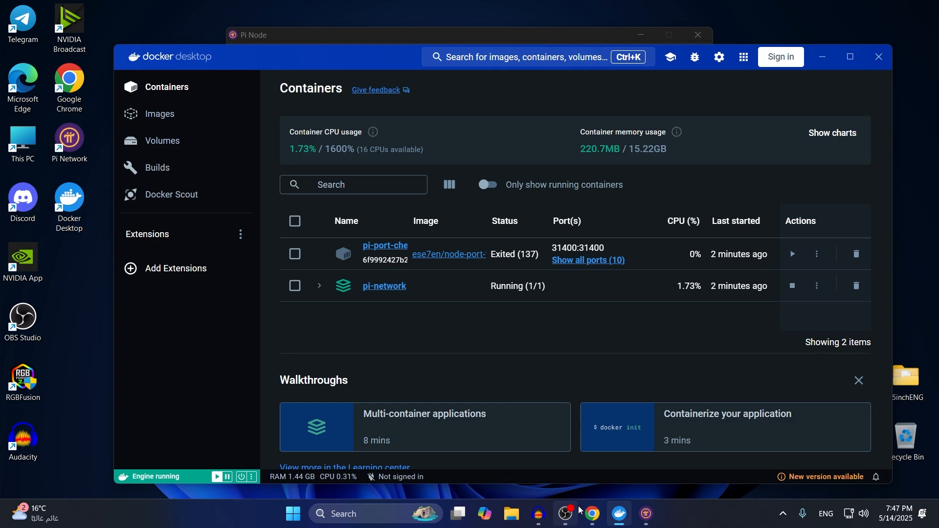
# Switch to Pi Node, view the Pi App page and reopen the node's Troubleshooting diagnostics.
pyautogui.moveTo(645, 515)
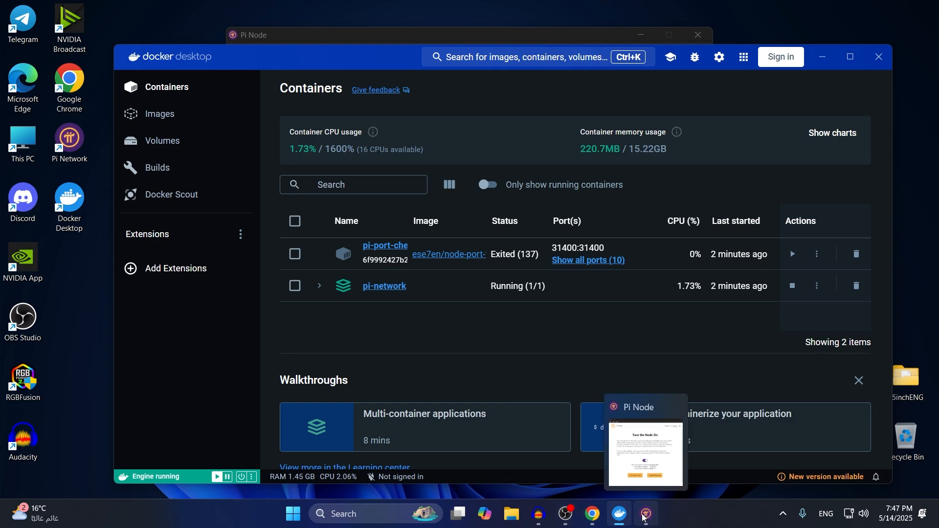
pyautogui.click(468, 42)
pyautogui.click(617, 79)
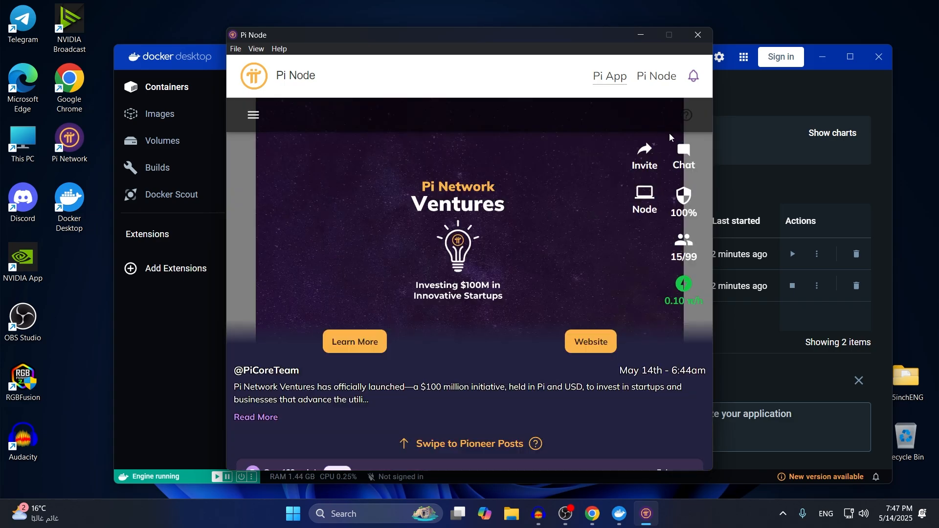
pyautogui.click(652, 78)
pyautogui.click(534, 402)
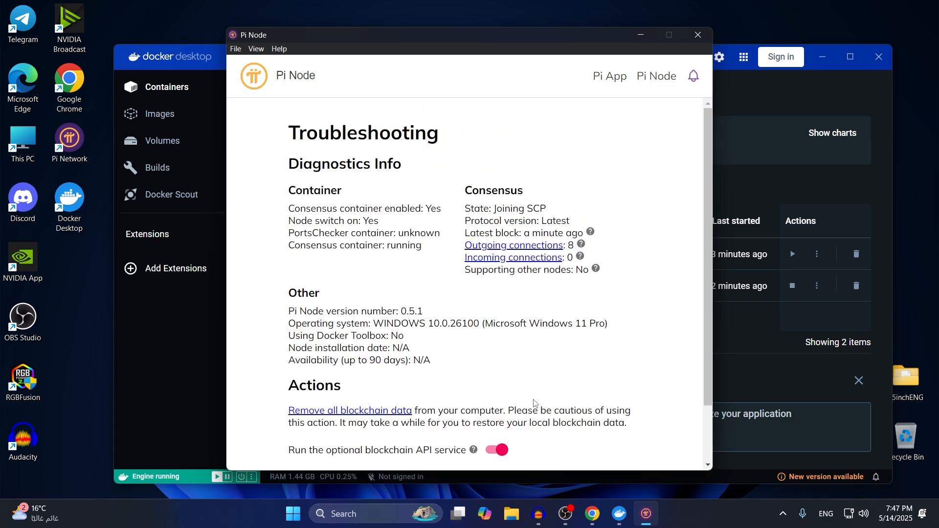
# Leave the Troubleshooting diagnostics and return to the node page.
pyautogui.scroll(-3, 489, 416)
pyautogui.click(470, 422)
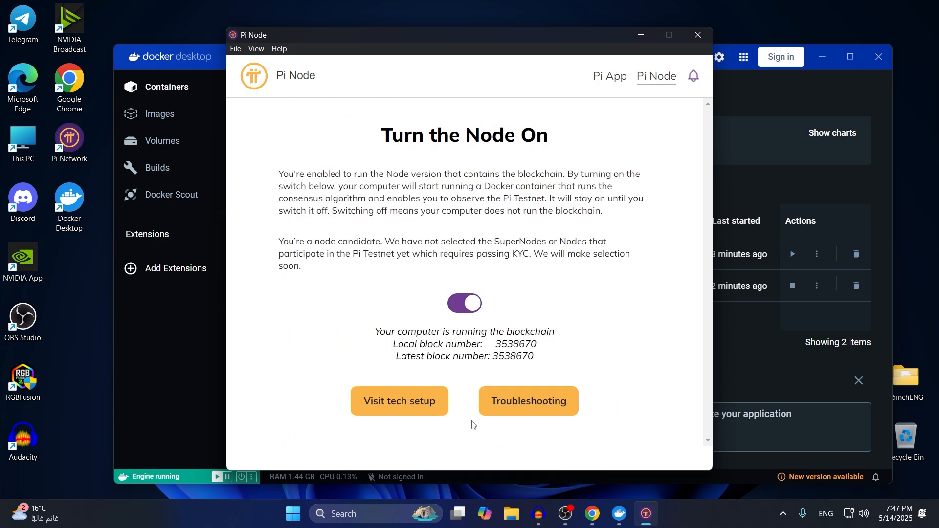
# Open Command Prompt, list all Docker containers with docker ps -a and the WSL distributions with wsl -l -v.
pyautogui.press('super')
pyautogui.write('c')
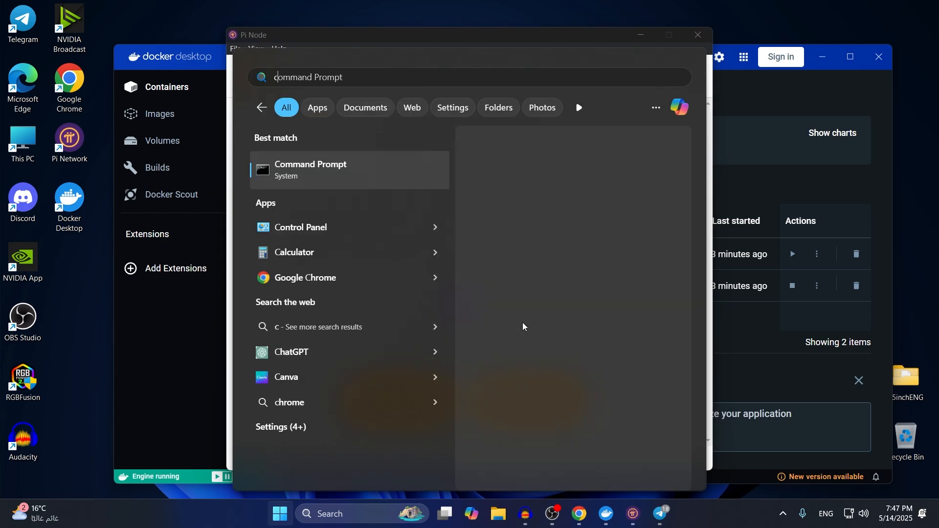
pyautogui.write('md')
pyautogui.press('Return')
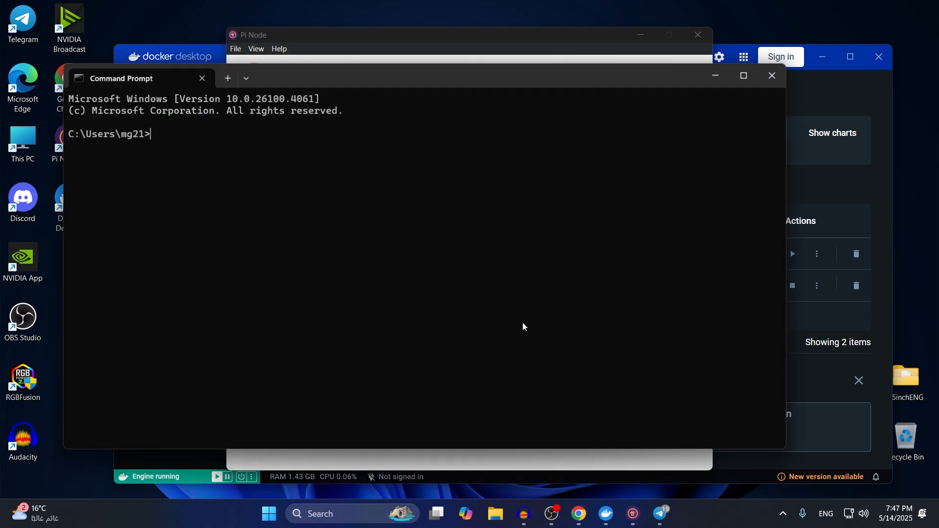
pyautogui.write('docker ps -a')
pyautogui.press('Return')
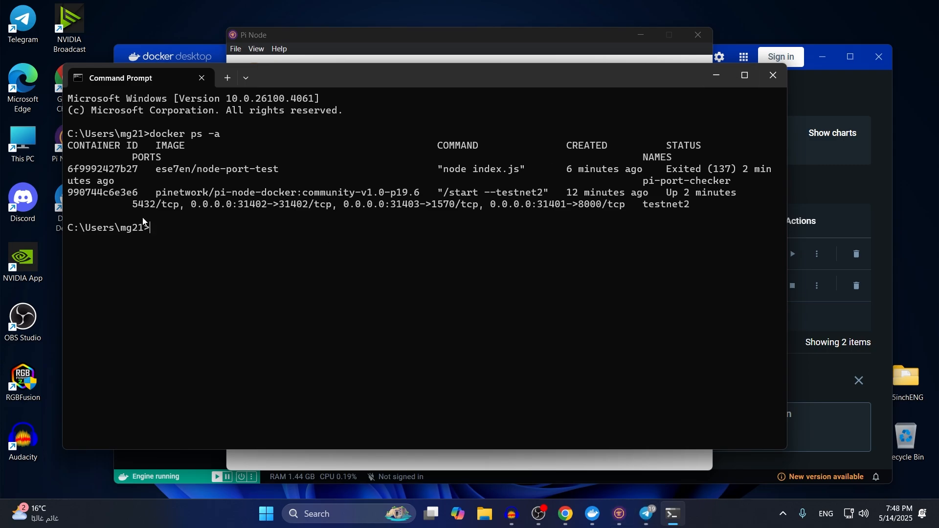
pyautogui.write('wsl -l -v')
pyautogui.press('Return')
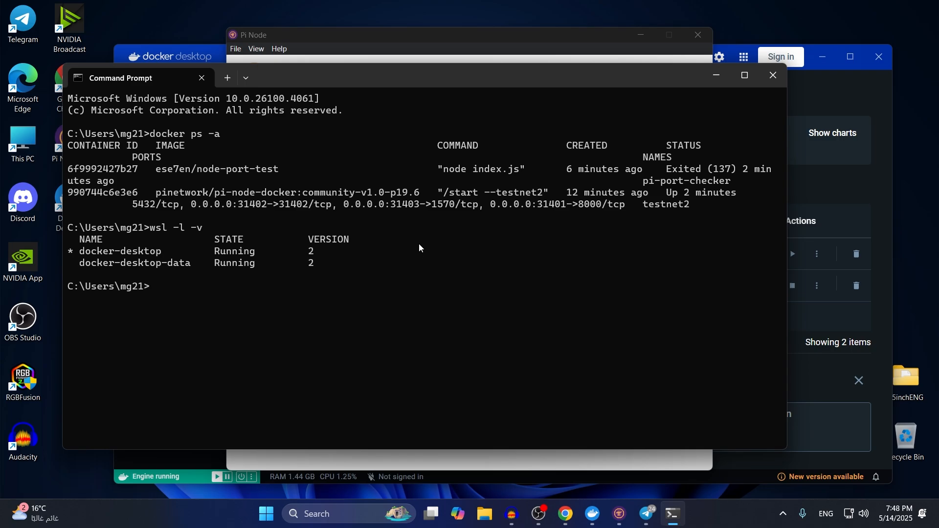
# Switch to Docker Desktop, then expand and collapse the pi-network container group to inspect it.
pyautogui.click(799, 321)
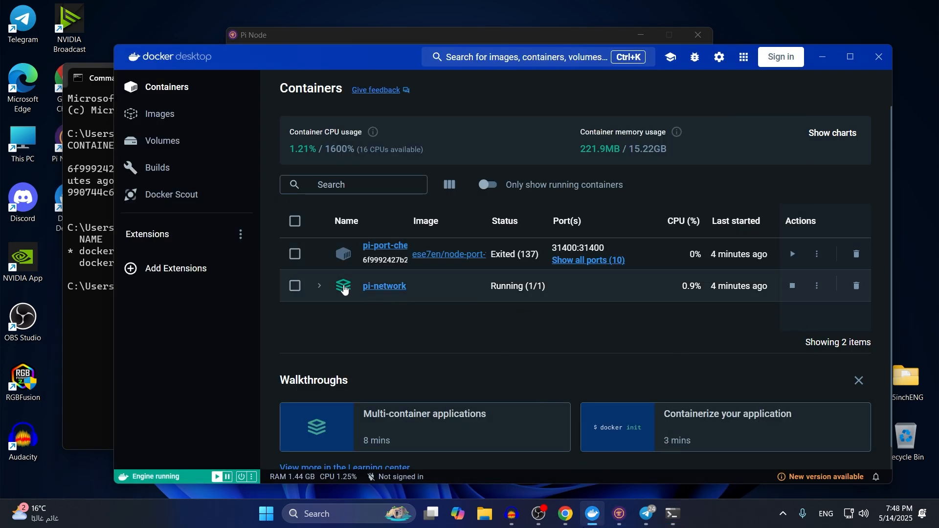
pyautogui.click(324, 287)
pyautogui.click(322, 286)
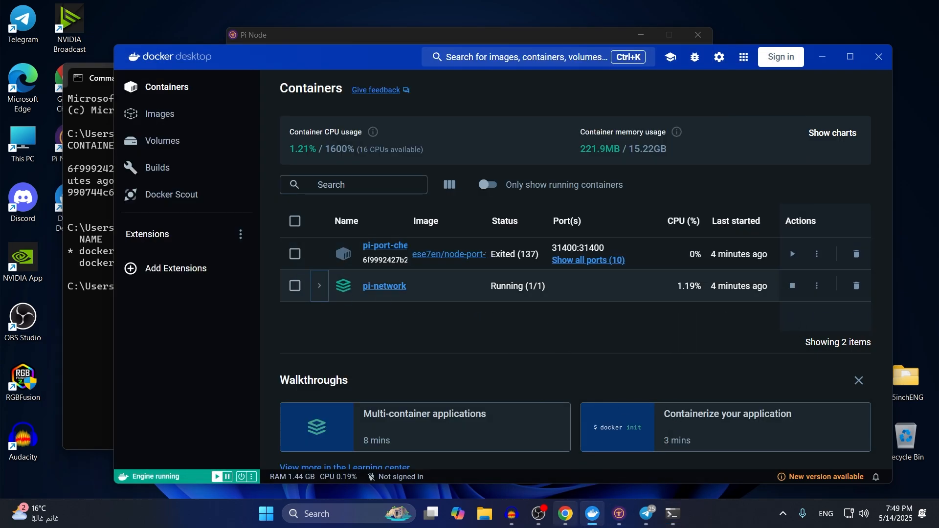
# Switch to Pi Node, review the container and consensus details in the Troubleshooting diagnostics and go back to the node page.
pyautogui.click(607, 519)
pyautogui.click(615, 519)
pyautogui.click(599, 518)
pyautogui.click(601, 518)
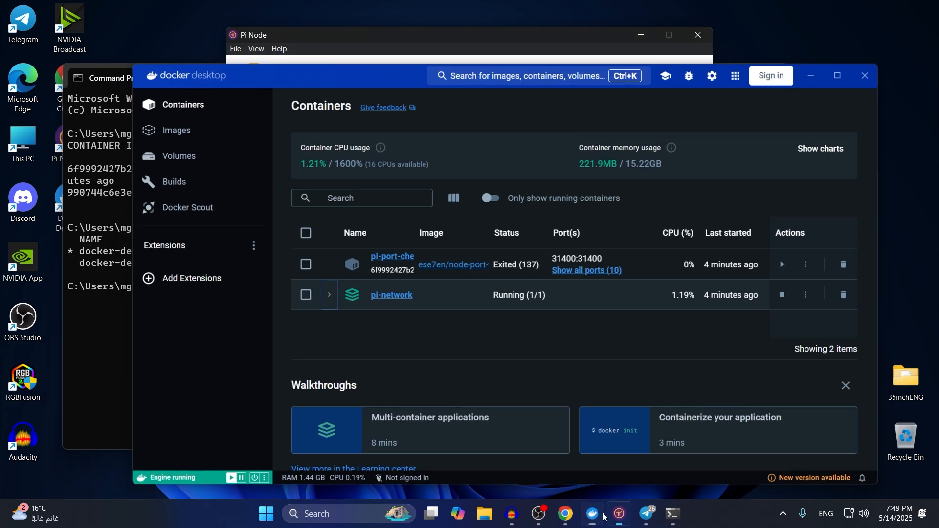
pyautogui.click(600, 518)
pyautogui.click(613, 512)
pyautogui.moveTo(621, 509); pyautogui.dragTo(594, 507)
pyautogui.click(539, 397)
pyautogui.scroll(-1, 478, 421)
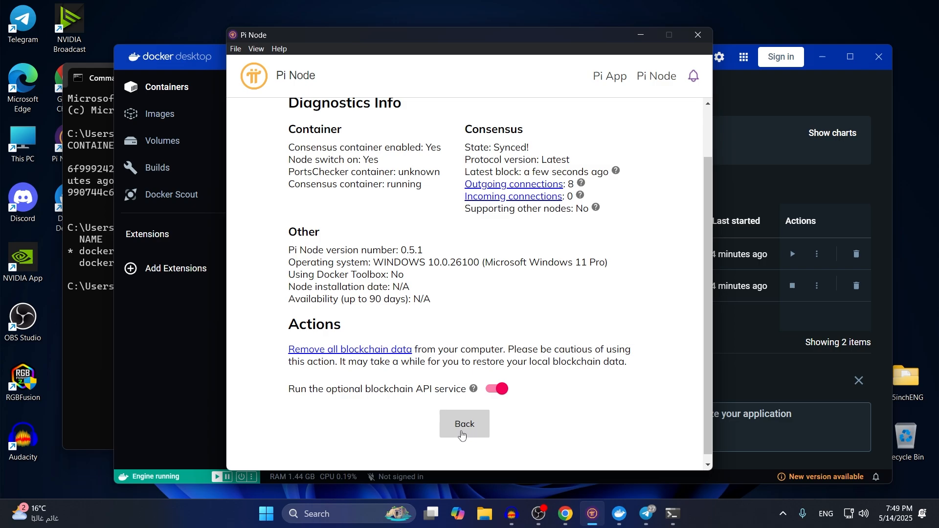
pyautogui.click(463, 424)
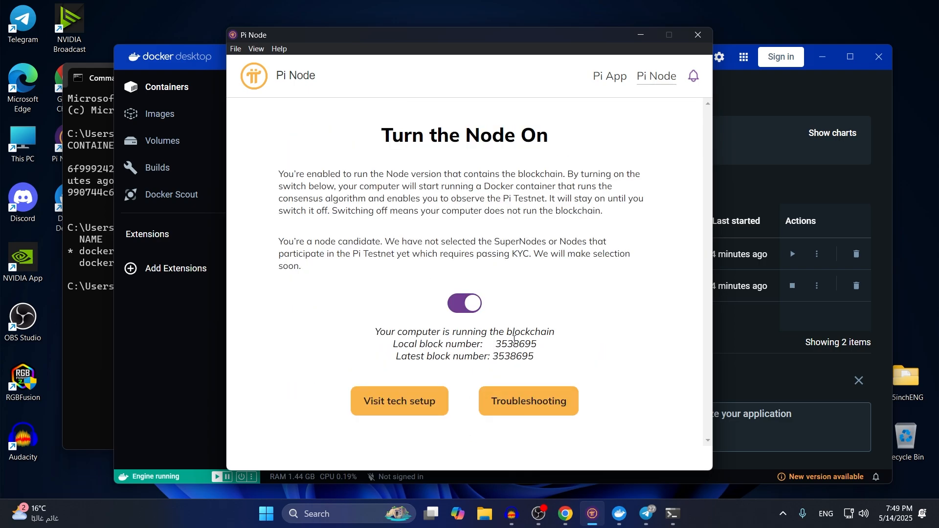